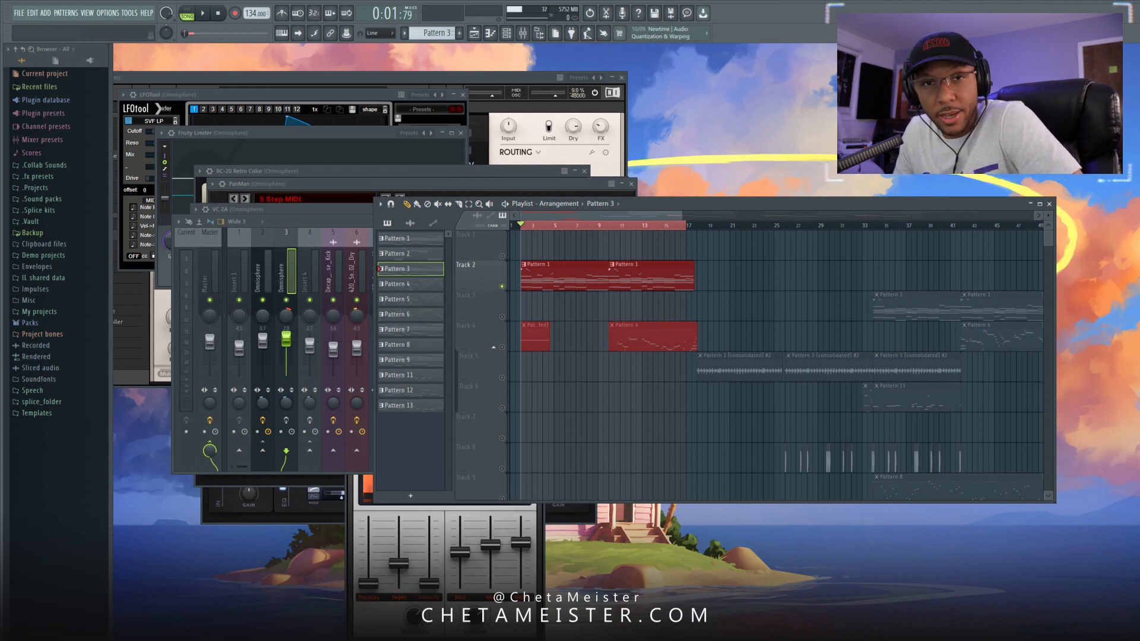
Move the playlist aside and open the first Omnisphere channel's instrument to view its patch
{"action": "left_click_drag", "start_coordinate": [697, 202], "coordinate": [792, 247]}
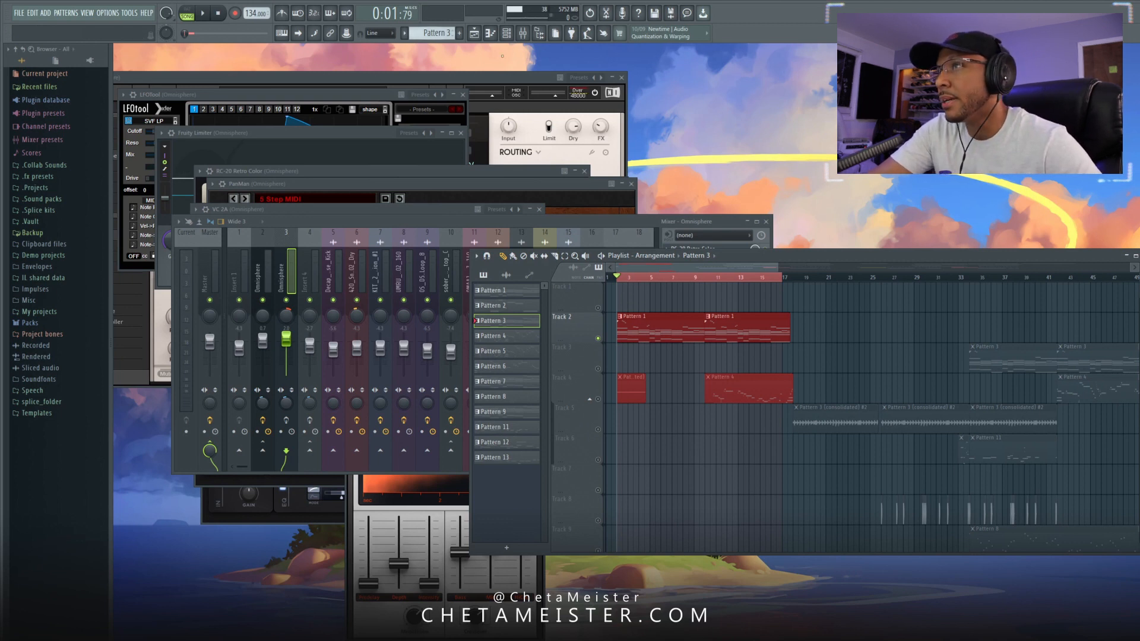
{"action": "left_click", "coordinate": [508, 33]}
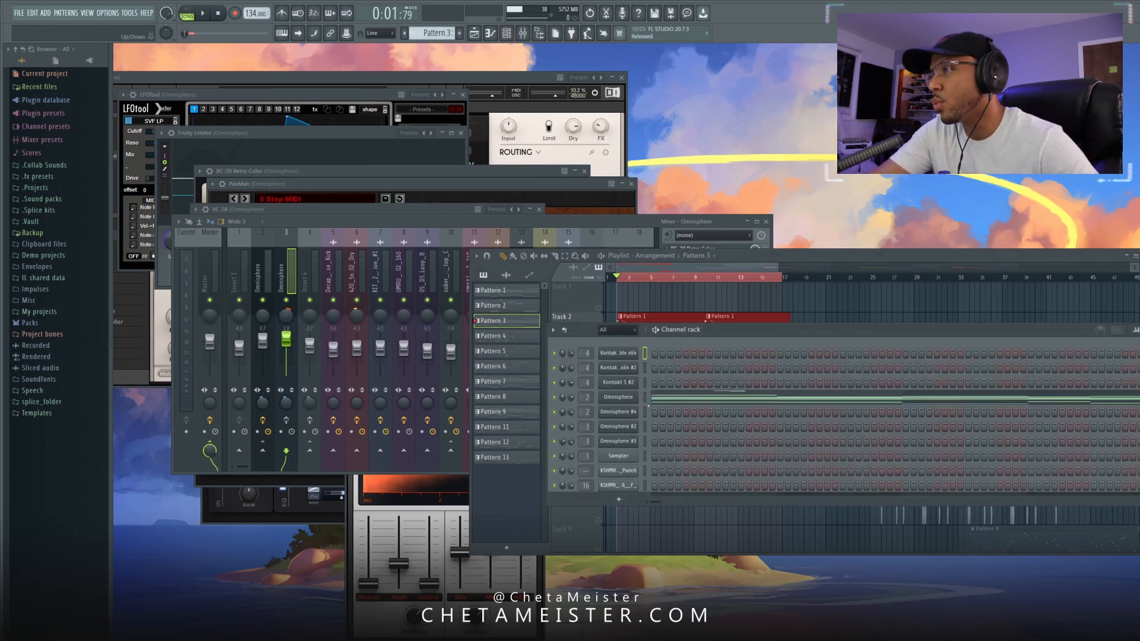
{"action": "left_click", "coordinate": [631, 401]}
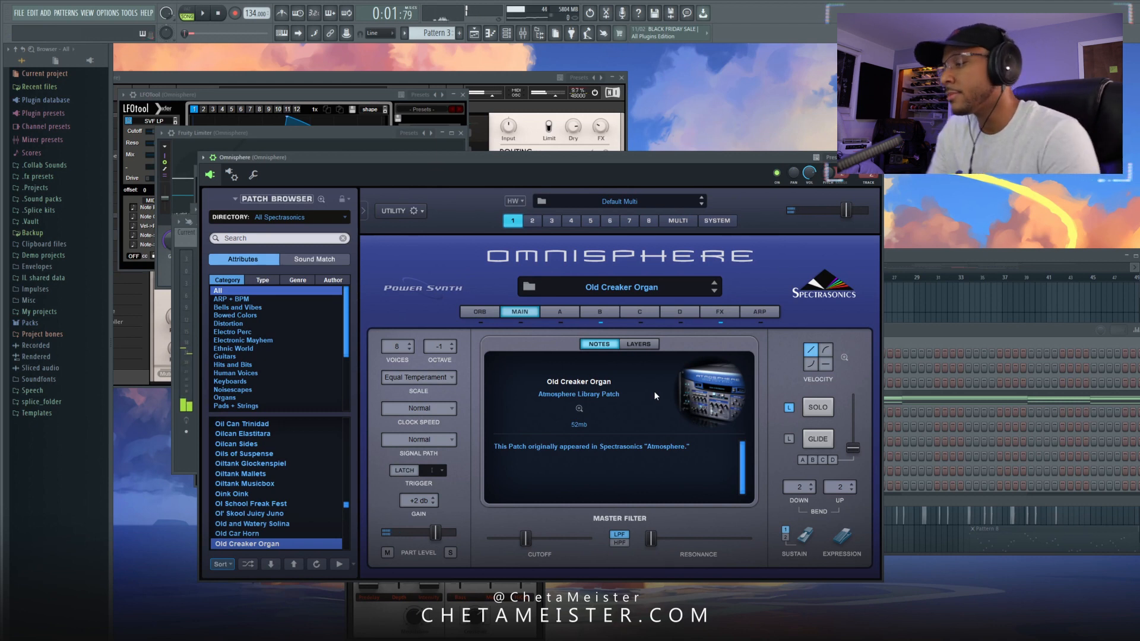
Audition the Pattern 1 chords on Track 2 and clear the clip selection in the playlist
{"action": "key", "text": "F9"}
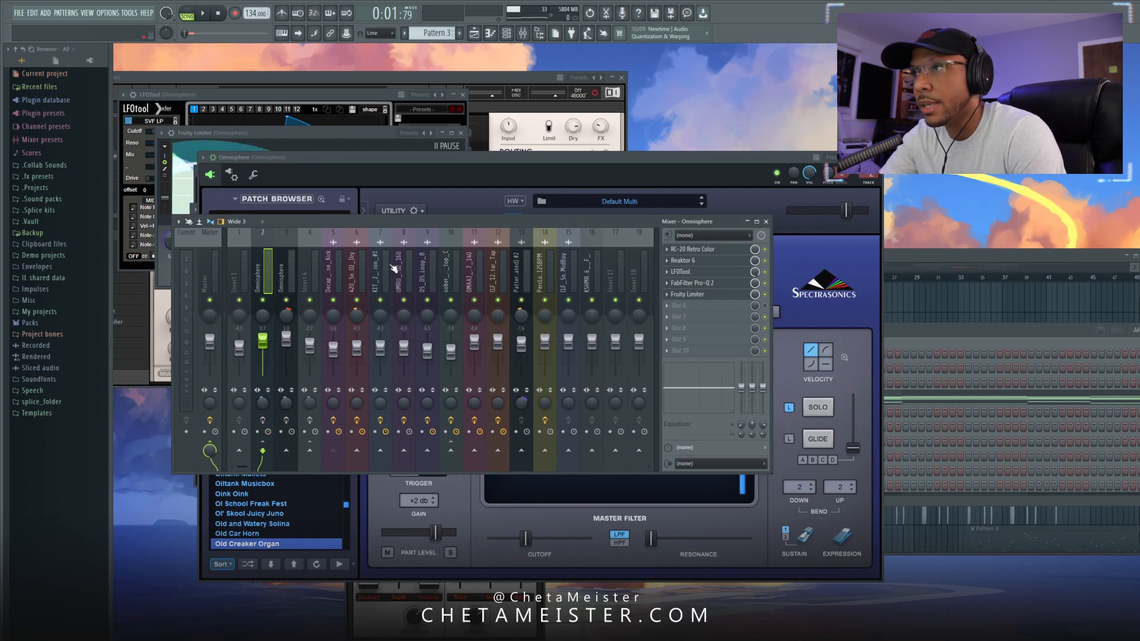
{"action": "key", "text": "space"}
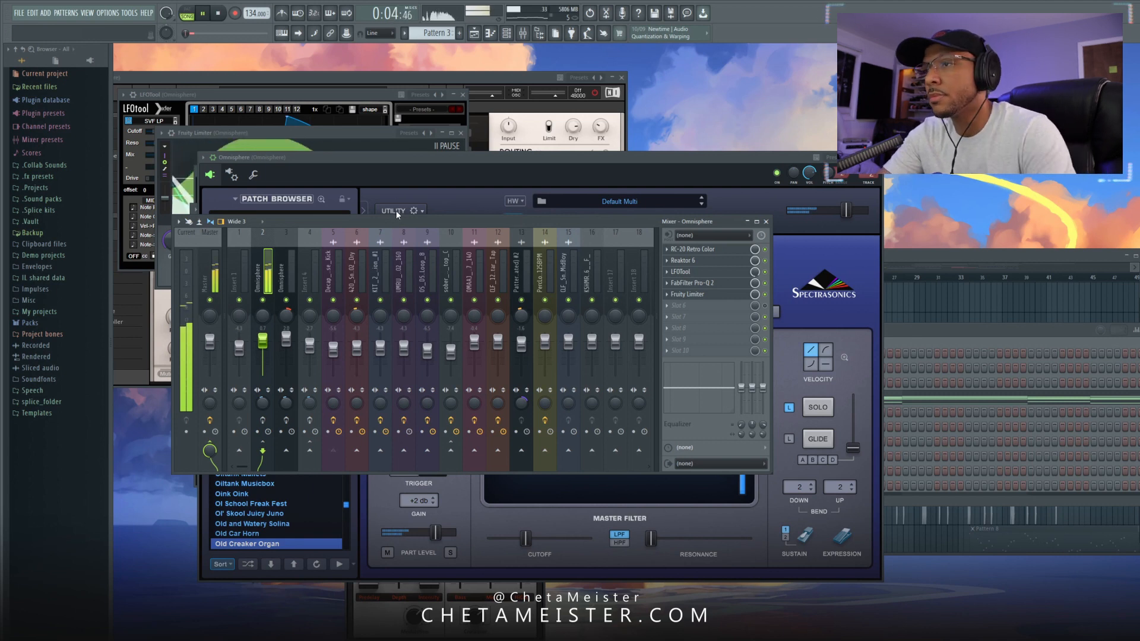
{"action": "key", "text": "F5"}
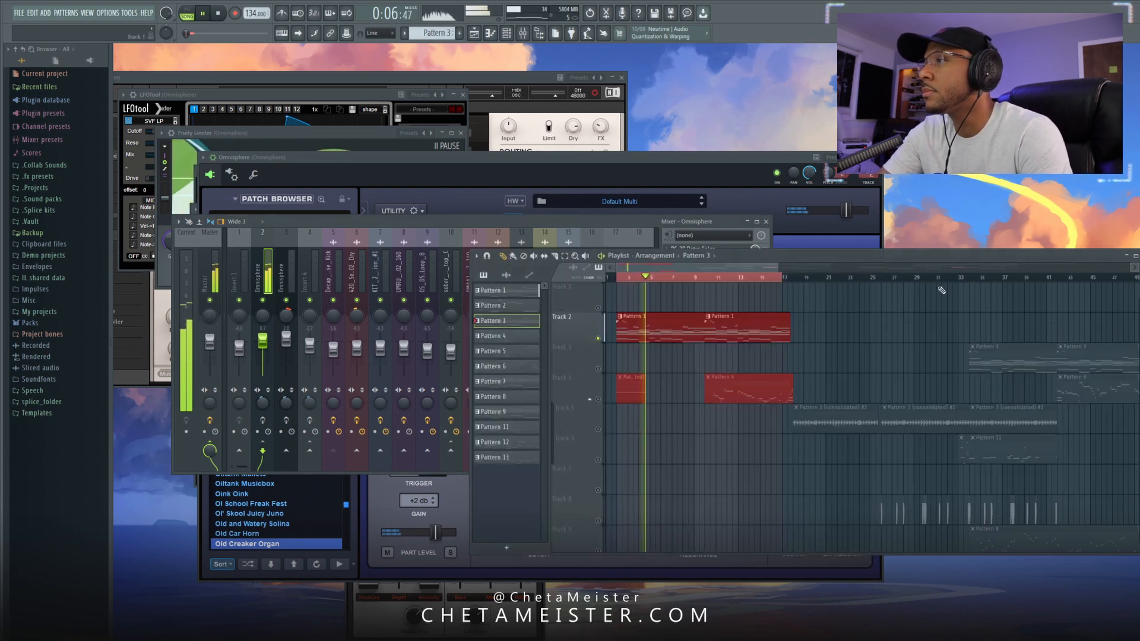
{"action": "scroll", "coordinate": [662, 331], "scroll_direction": "up", "scroll_amount": 4}
{"action": "left_click_drag", "start_coordinate": [661, 330], "coordinate": [804, 385]}
{"action": "left_click", "coordinate": [802, 383], "text": "ctrl"}
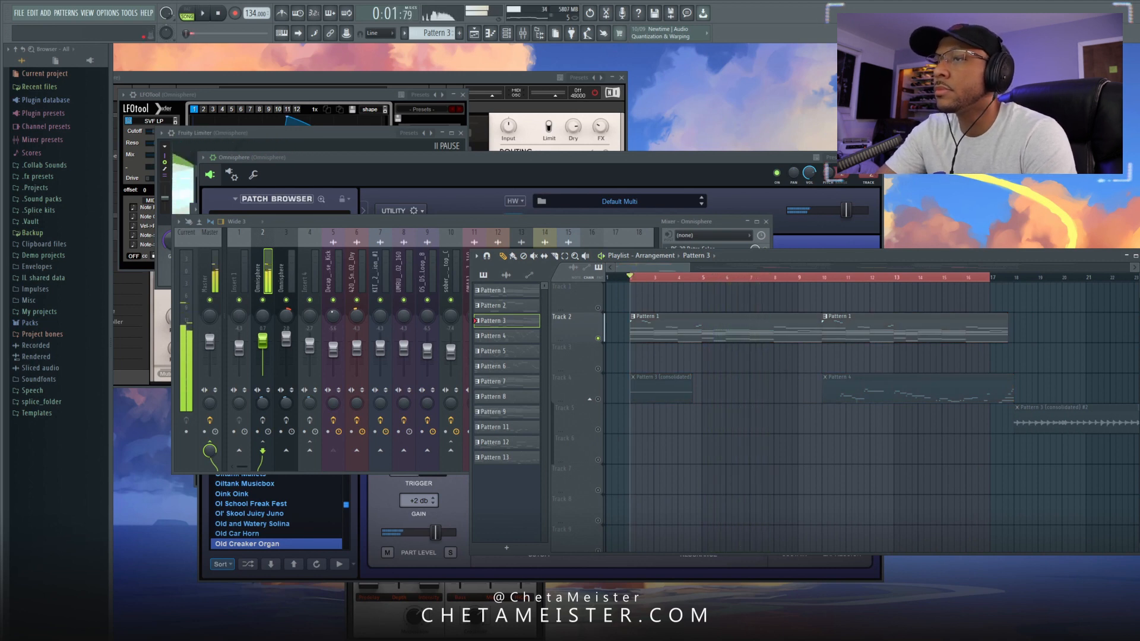
{"action": "key", "text": "space"}
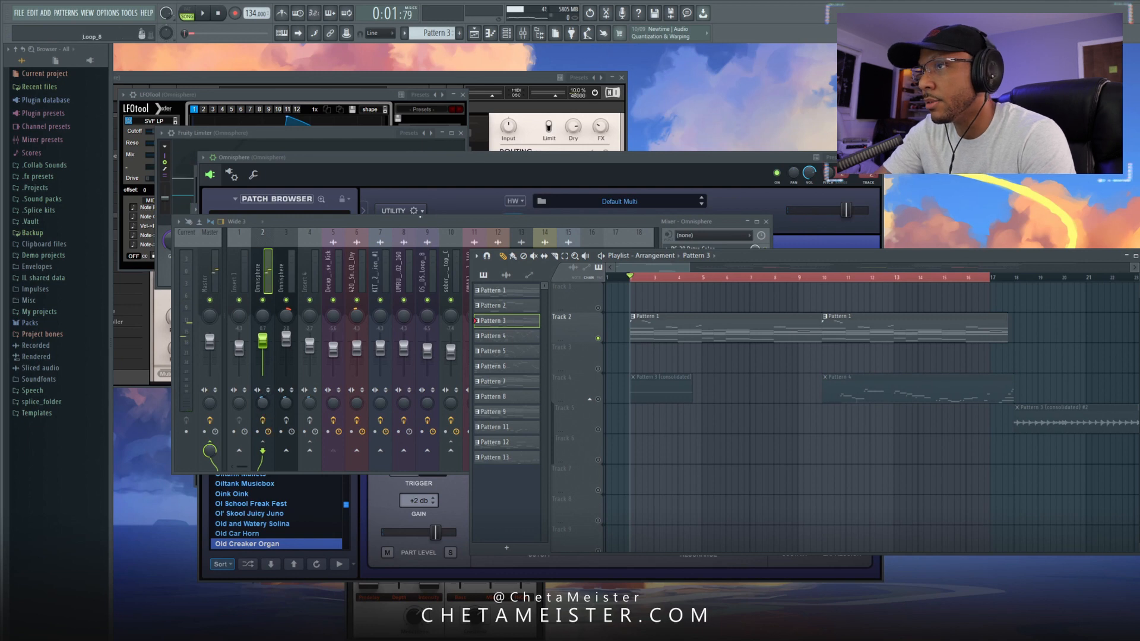
Inspect the RC-20 Retro Color settings on the Omnisphere mixer insert and audition the chords with the effect
{"action": "left_click", "coordinate": [417, 223]}
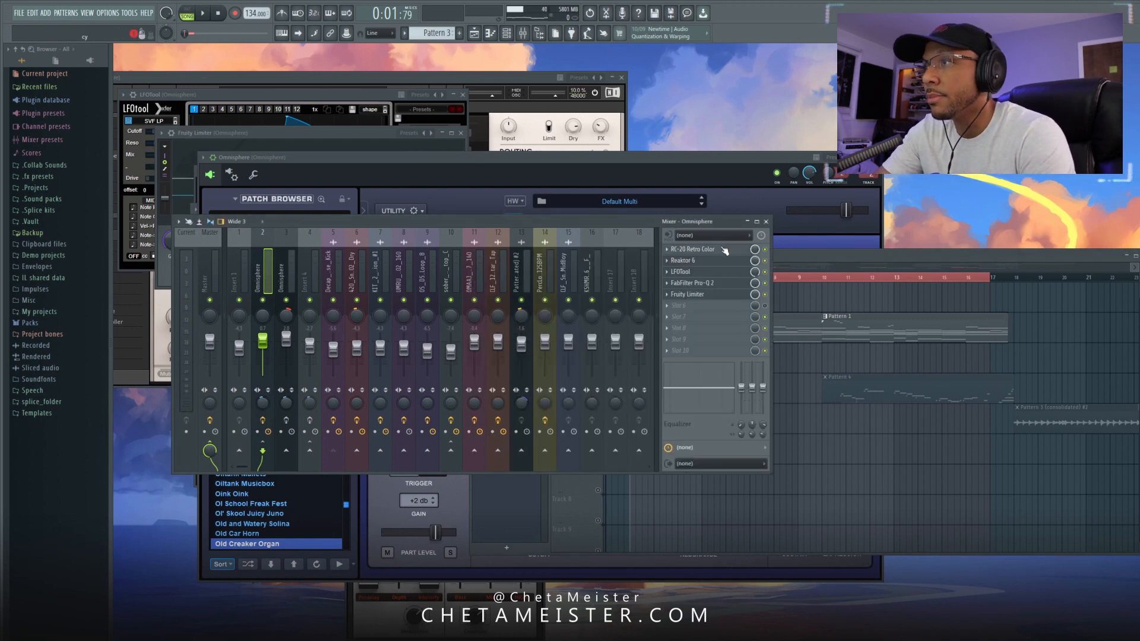
{"action": "left_click", "coordinate": [700, 254]}
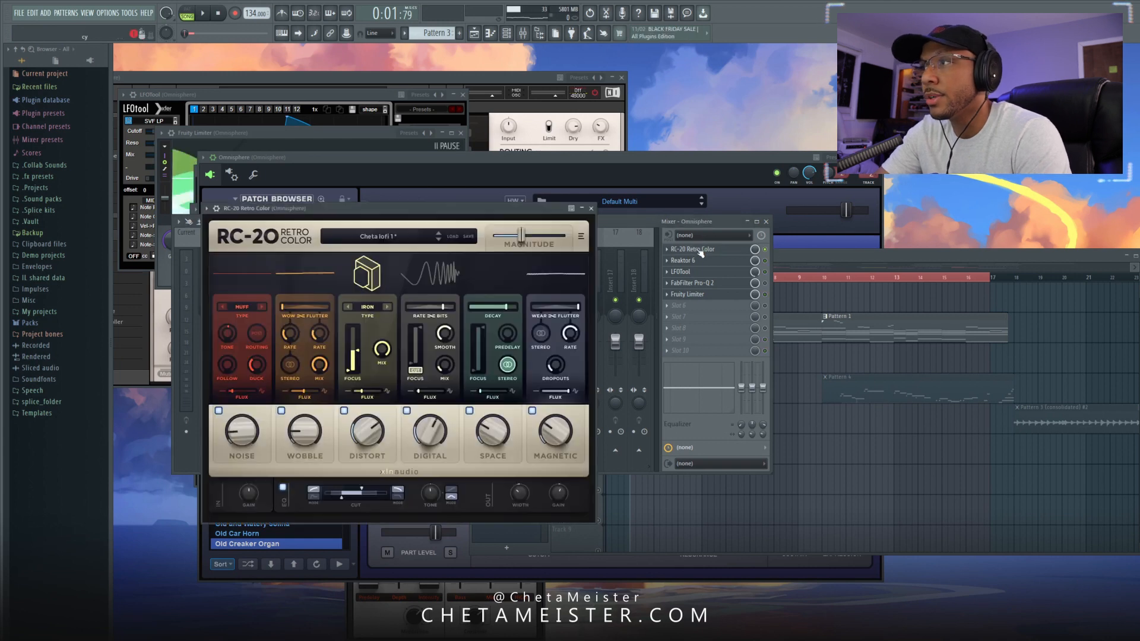
{"action": "left_click_drag", "start_coordinate": [440, 211], "coordinate": [907, 240]}
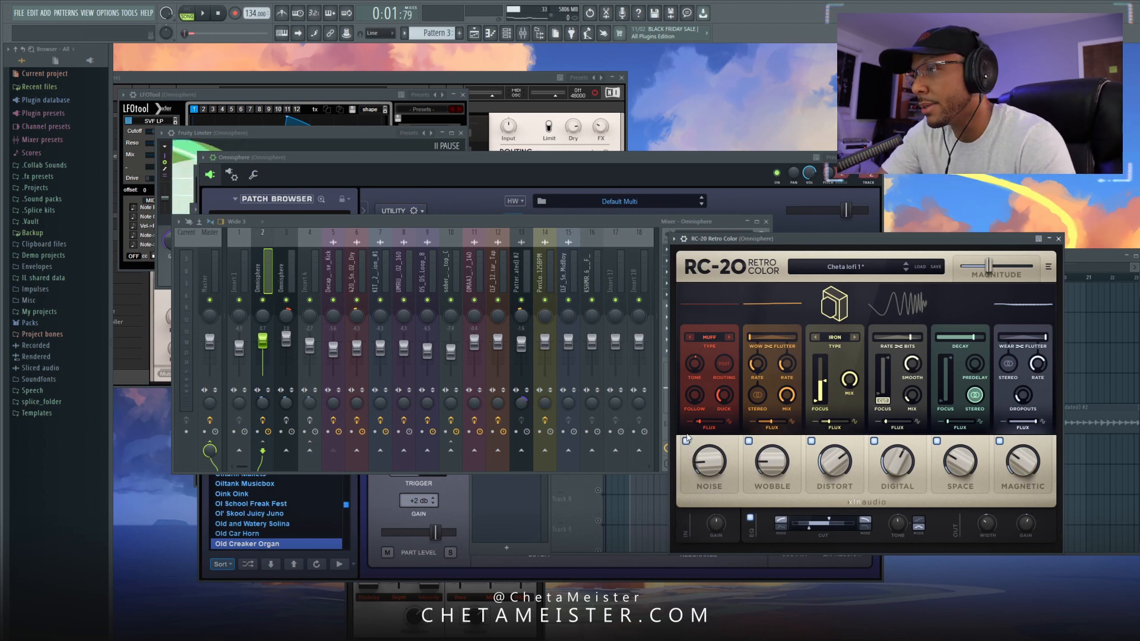
{"action": "left_click_drag", "start_coordinate": [815, 237], "coordinate": [715, 266]}
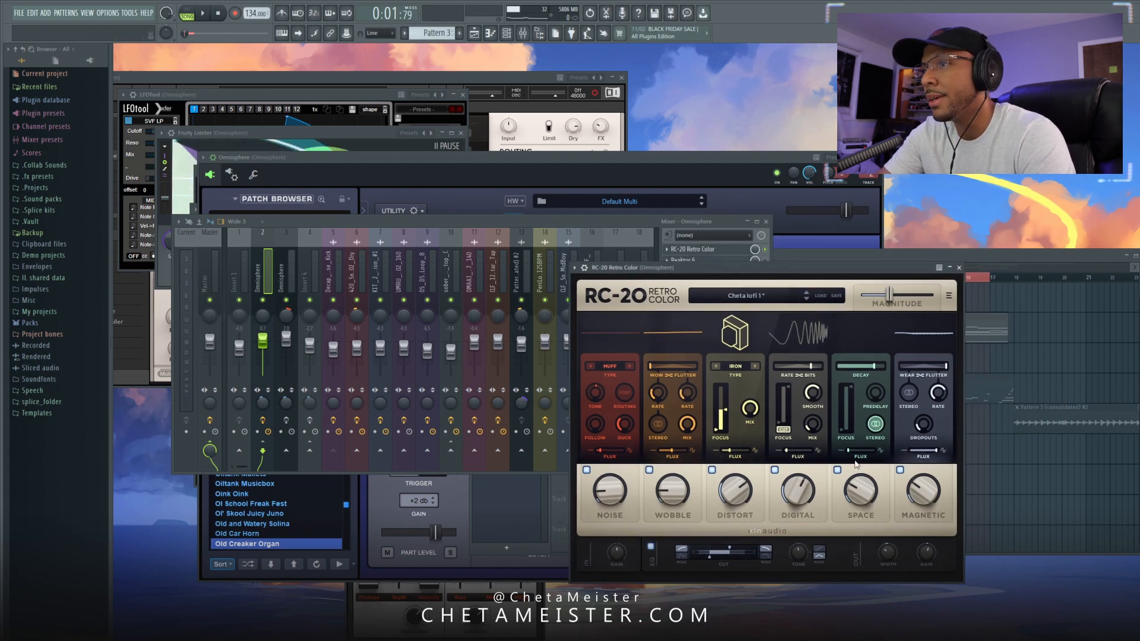
{"action": "key", "text": "Escape"}
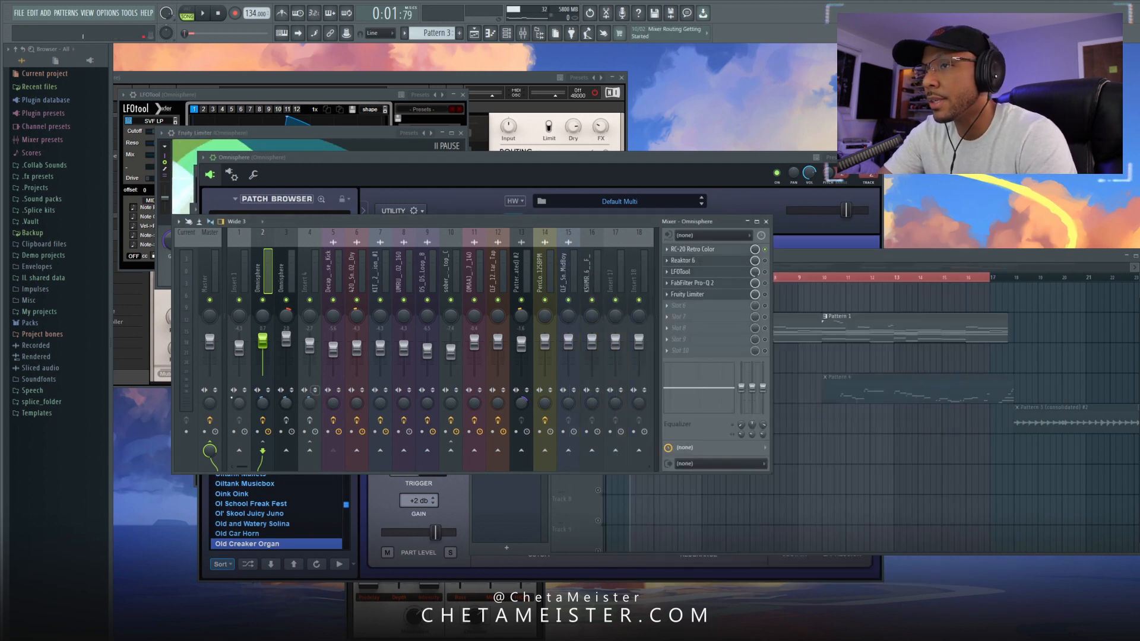
{"action": "key", "text": "space"}
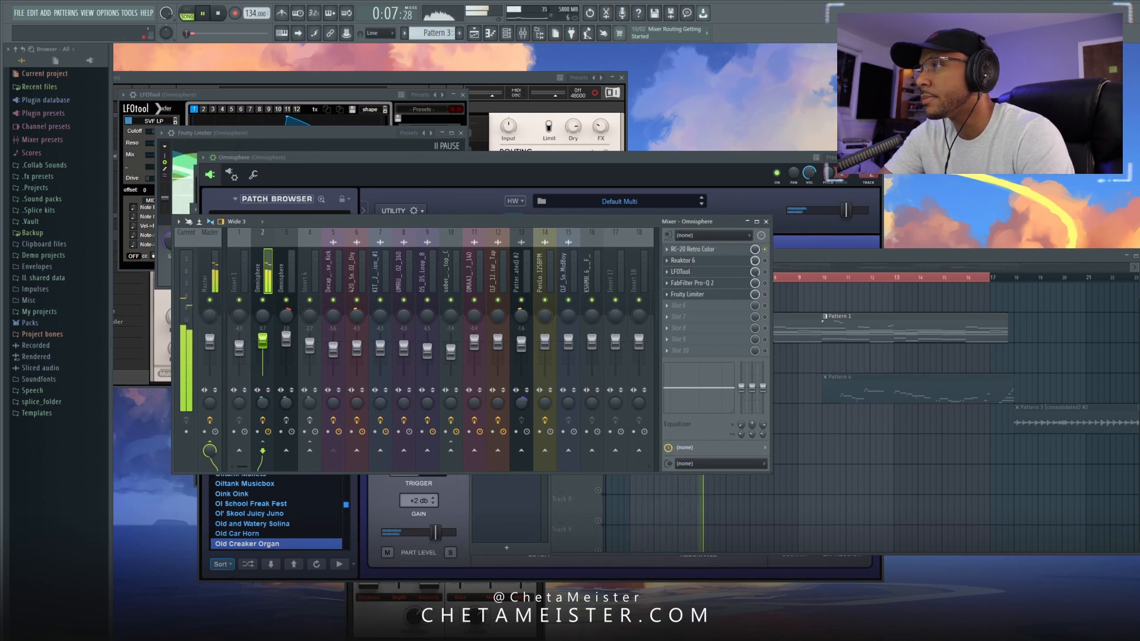
{"action": "key", "text": "space"}
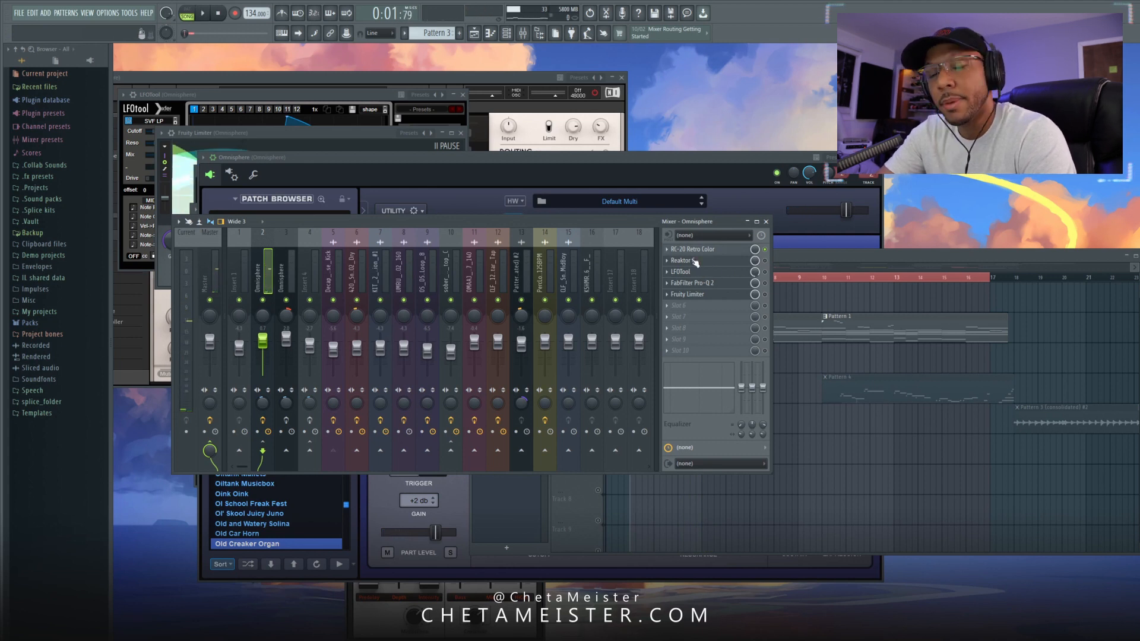
View the Molekular settings in Reaktor 6, enable Reaktor 6 on the Omnisphere insert and audition the loop
{"action": "left_click", "coordinate": [730, 262]}
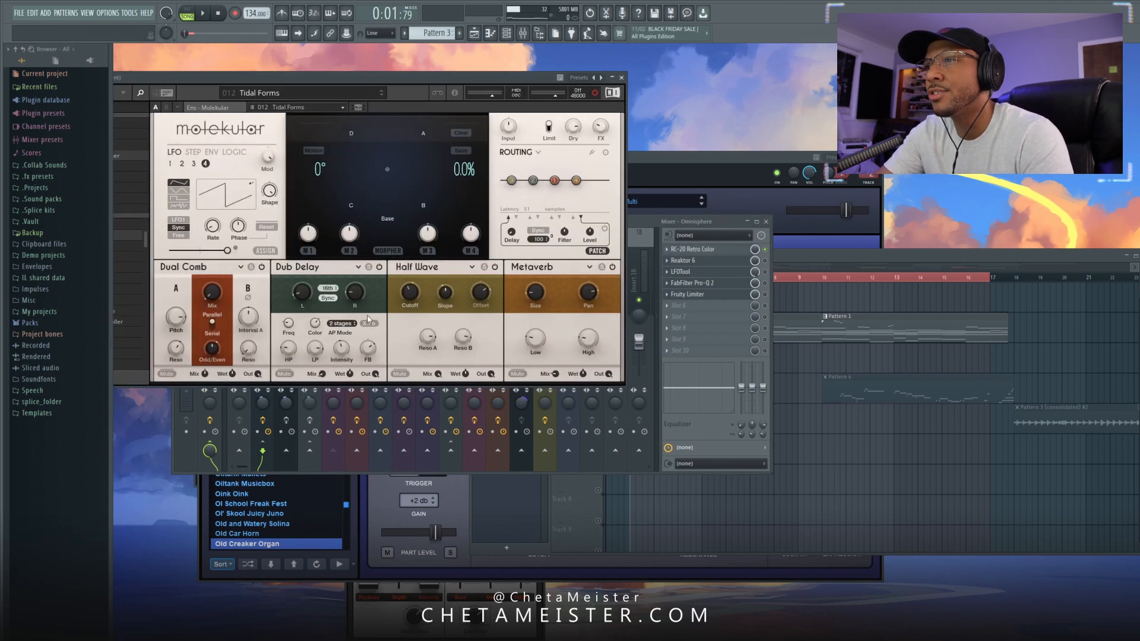
{"action": "key", "text": "Escape"}
{"action": "left_click", "coordinate": [765, 260]}
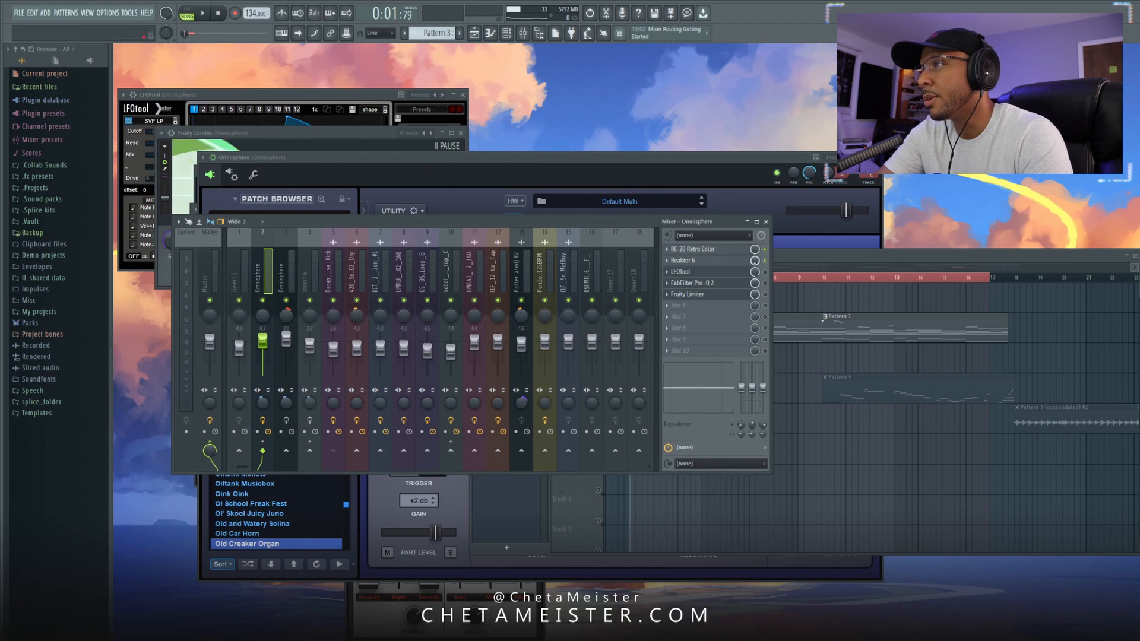
{"action": "key", "text": "space"}
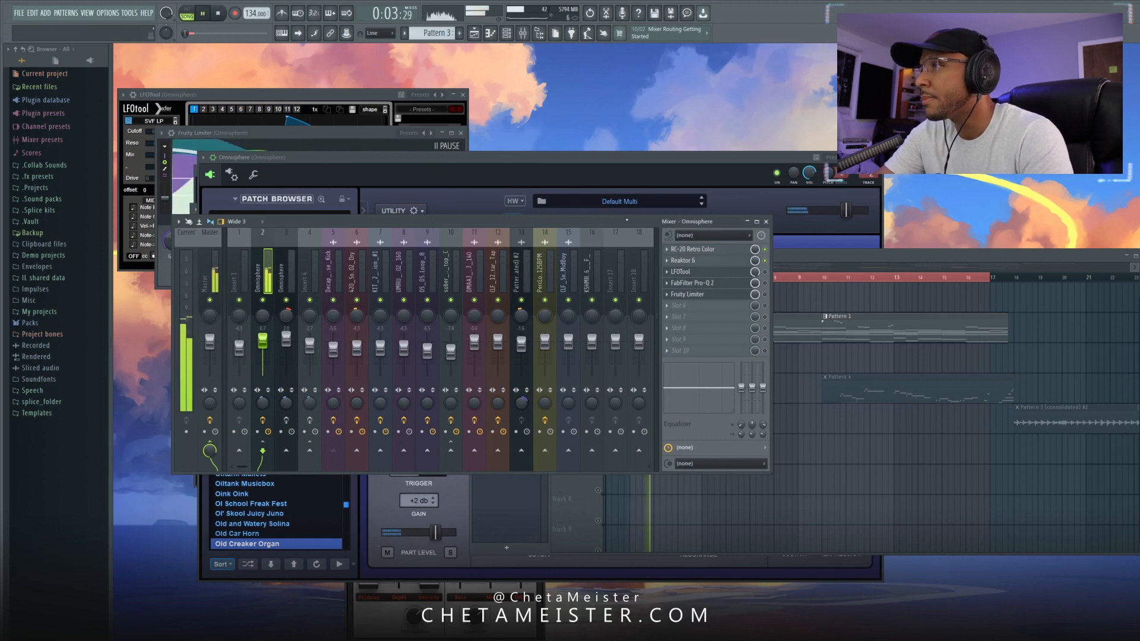
{"action": "left_click_drag", "start_coordinate": [630, 222], "coordinate": [559, 215]}
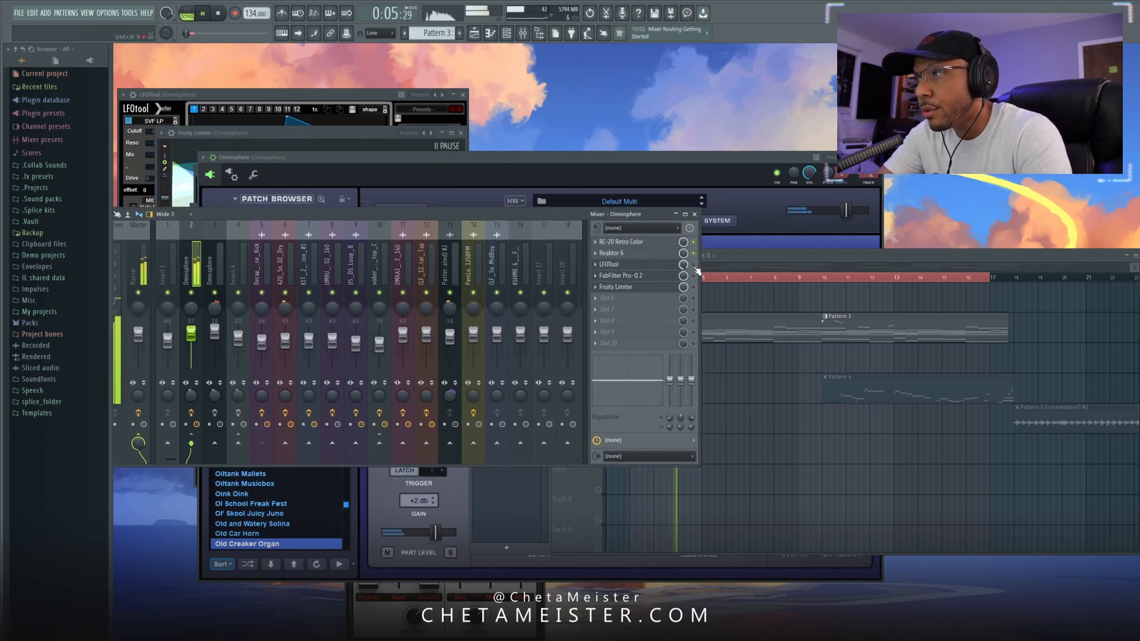
{"action": "key", "text": "space"}
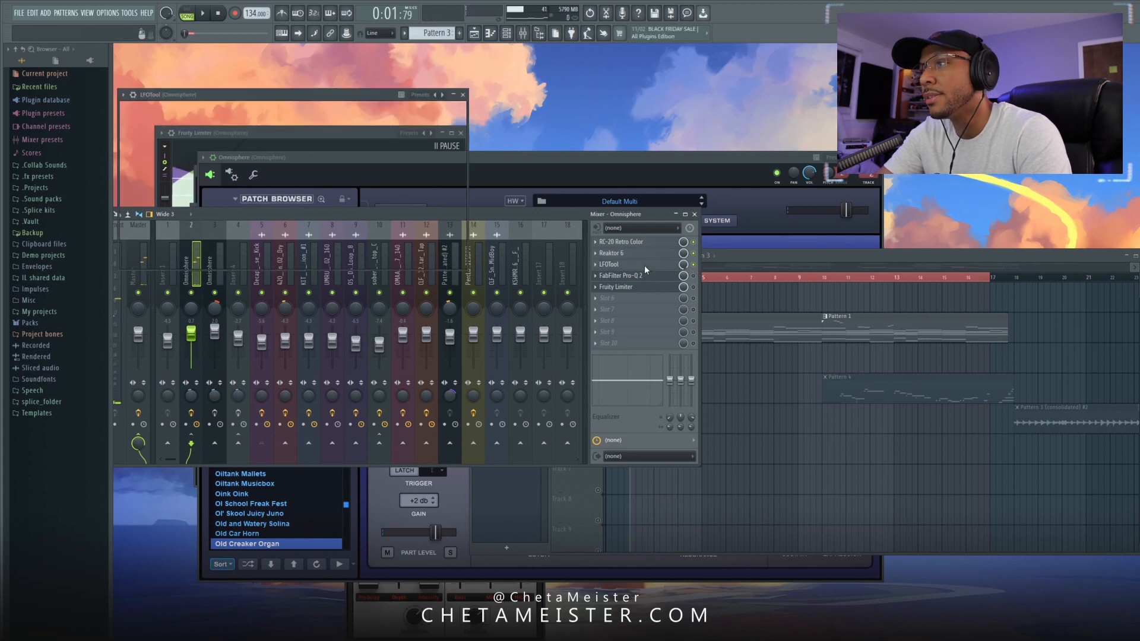
Open LFOTool on the Omnisphere insert, move the mixer clear of it and play the loop to watch its curve
{"action": "left_click", "coordinate": [644, 265]}
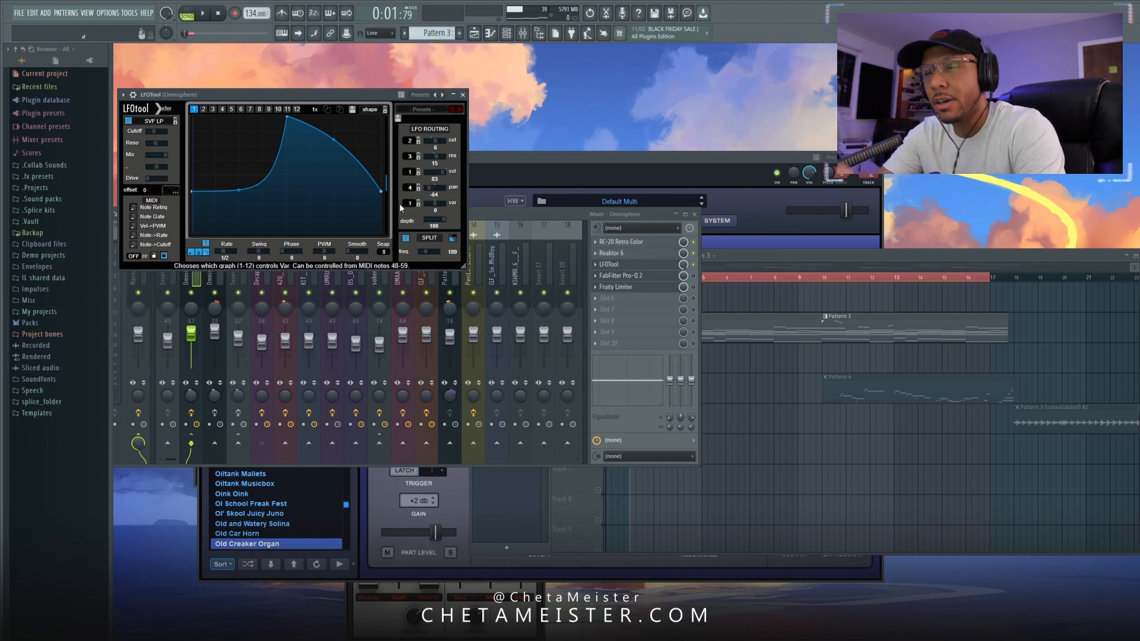
{"action": "left_click_drag", "start_coordinate": [594, 234], "coordinate": [725, 306]}
{"action": "key", "text": "space"}
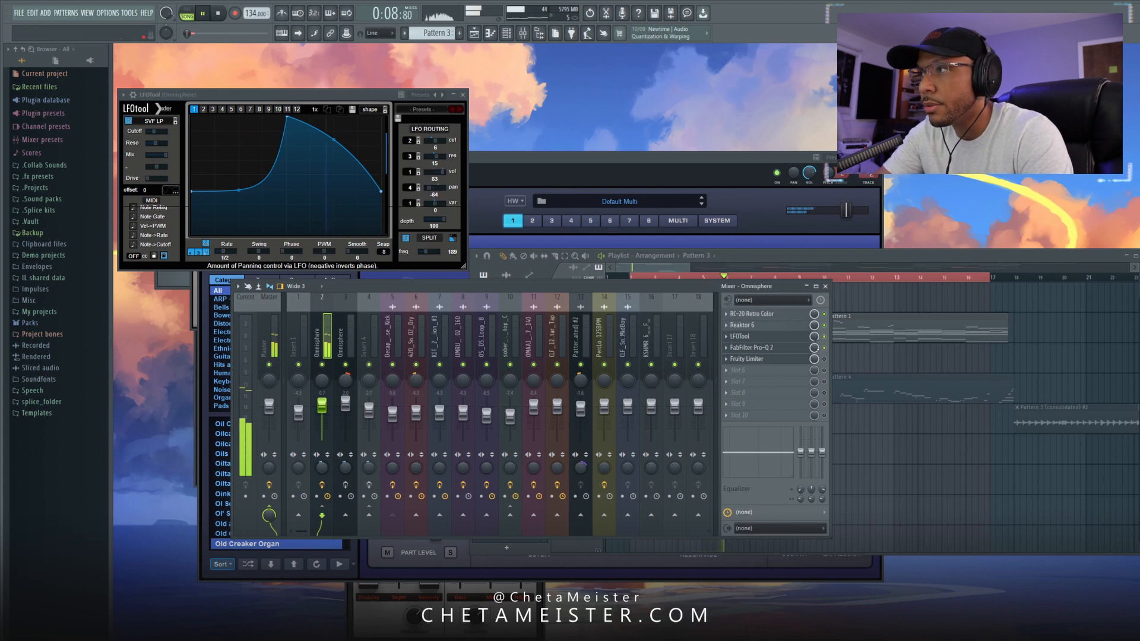
Inspect the FabFilter Pro-Q 2 equalizer curve on the Omnisphere insert while the loop plays
{"action": "left_click", "coordinate": [776, 353]}
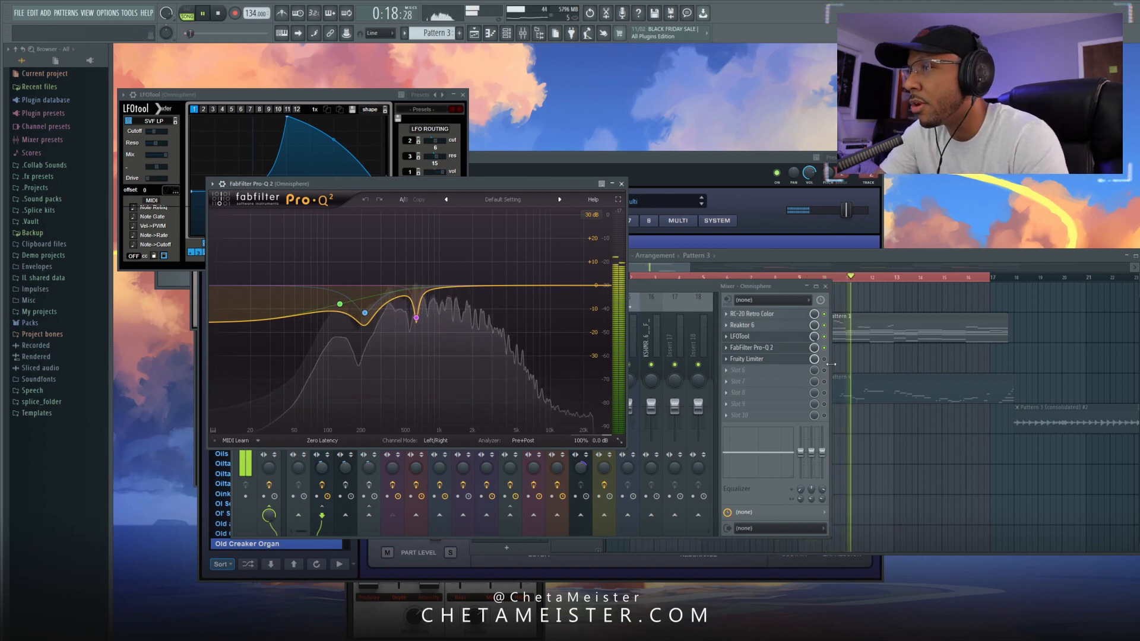
{"action": "left_click", "coordinate": [813, 370]}
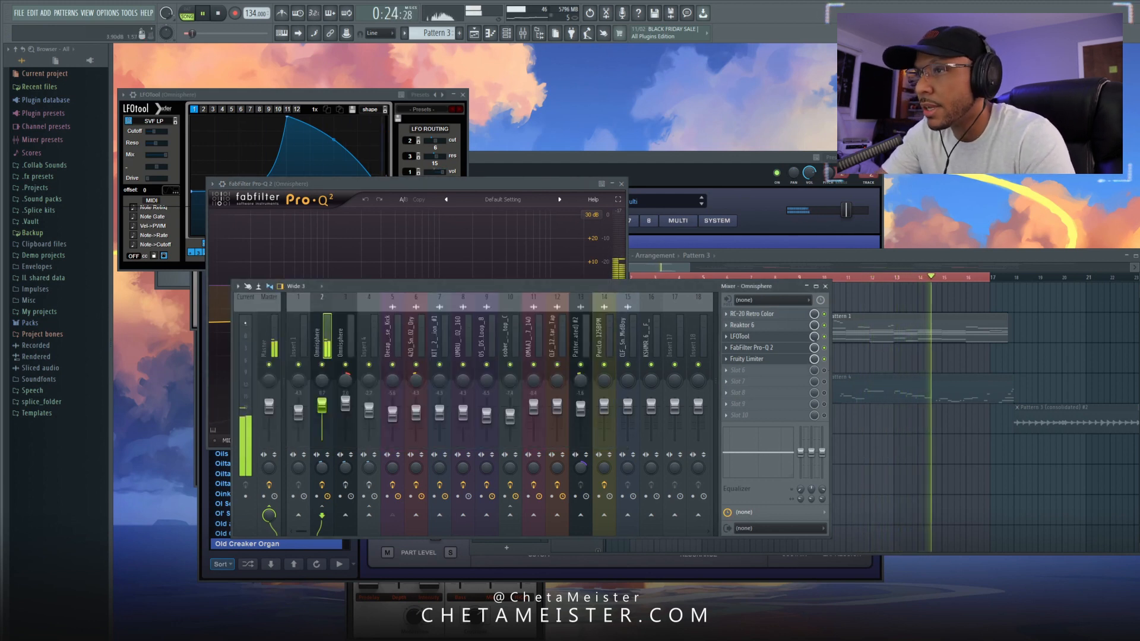
{"action": "key", "text": "space"}
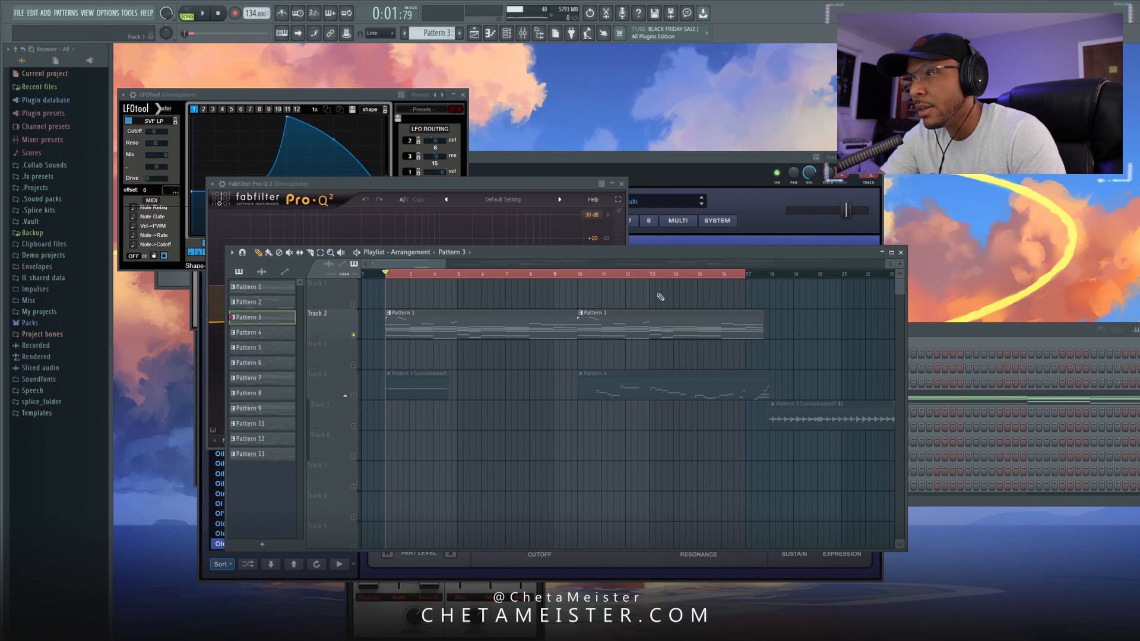
Look through the other Omnisphere channels and open the Omnisphere #2 instrument to view its patch
{"action": "key", "text": "F9"}
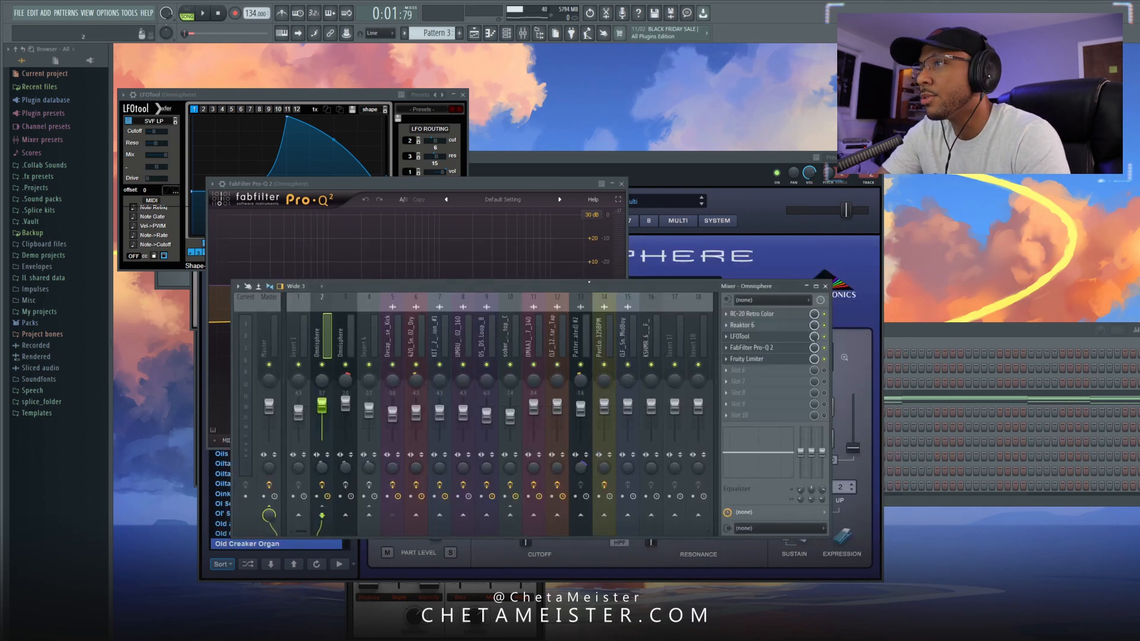
{"action": "key", "text": "F6"}
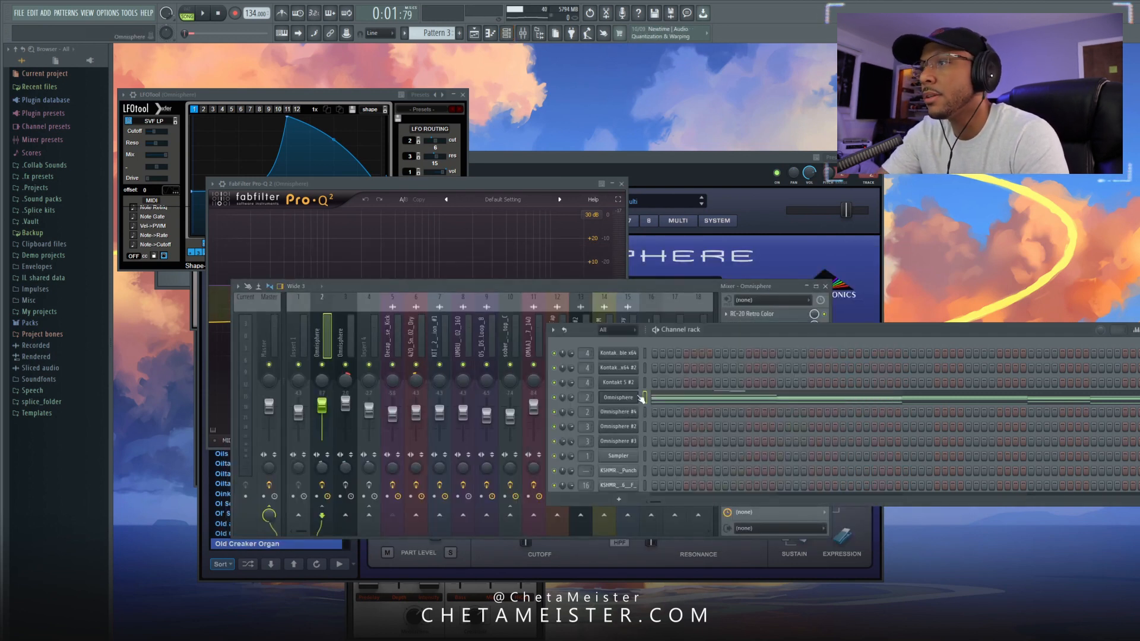
{"action": "left_click", "coordinate": [629, 414]}
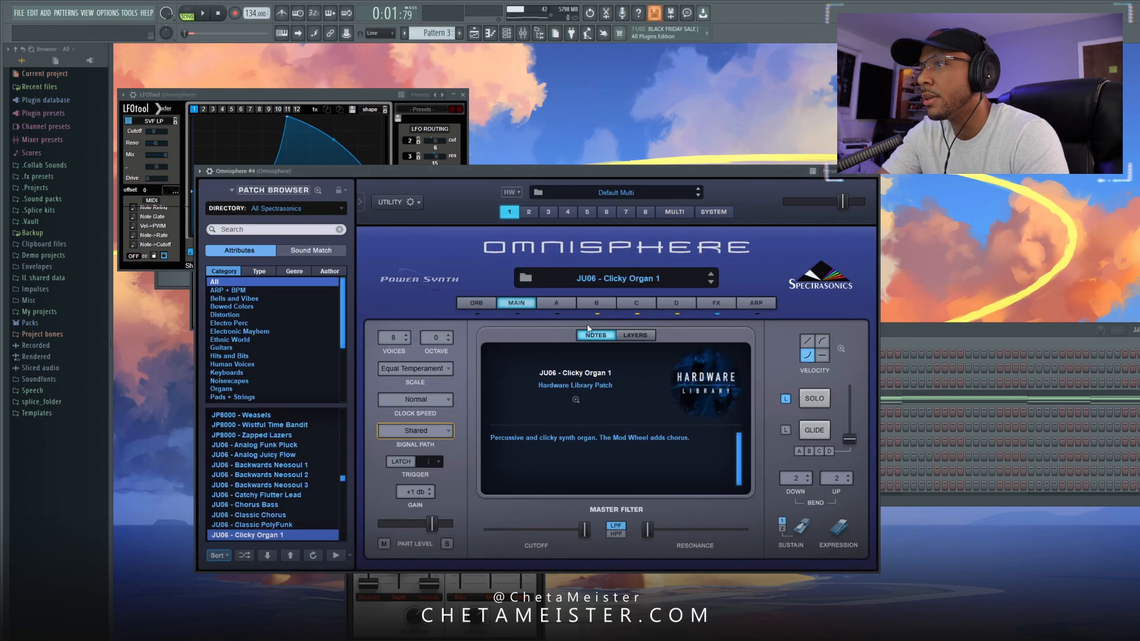
{"action": "key", "text": "Escape"}
{"action": "left_click", "coordinate": [618, 426]}
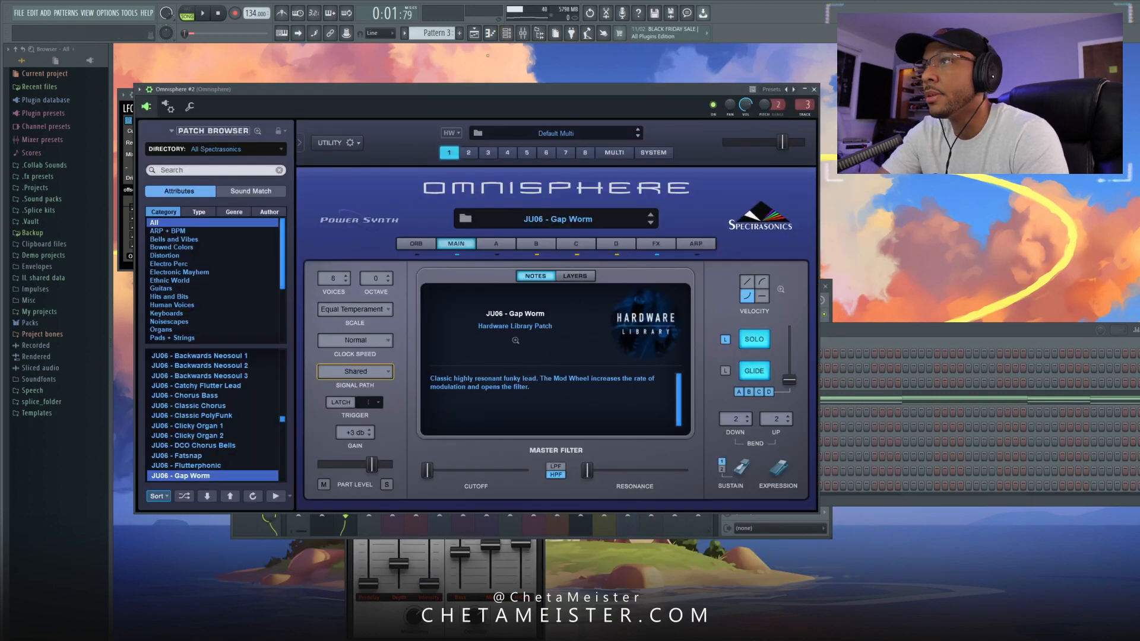
Unmute Track 4 in the playlist and start playback just before the Pattern 4 clip, closing the windows in front of the mixer
{"action": "key", "text": "F5"}
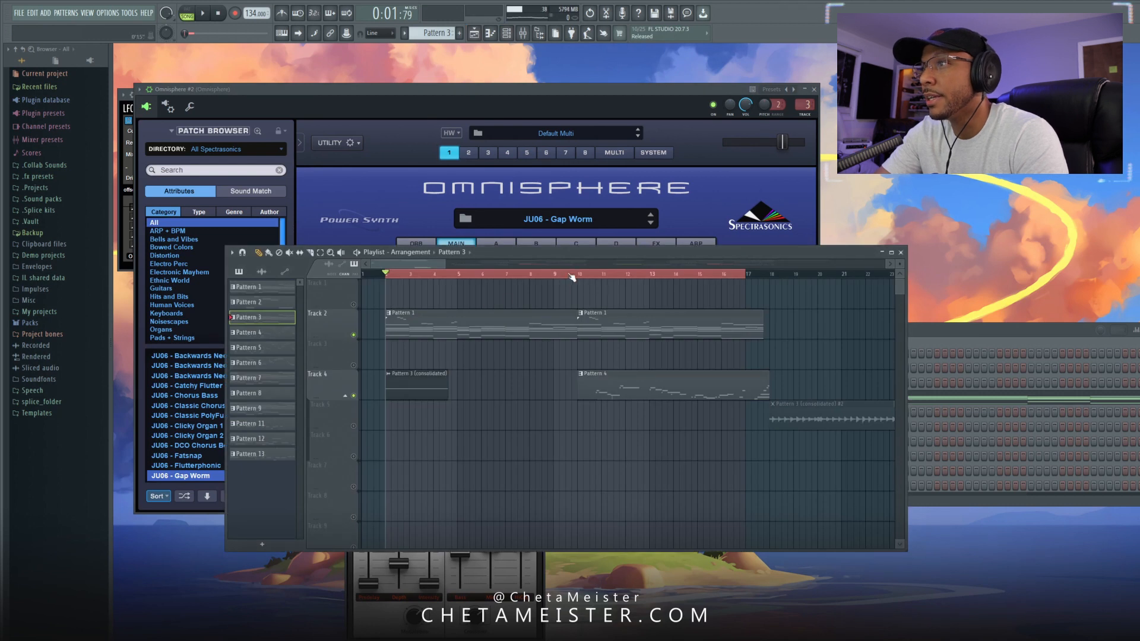
{"action": "left_click", "coordinate": [584, 276]}
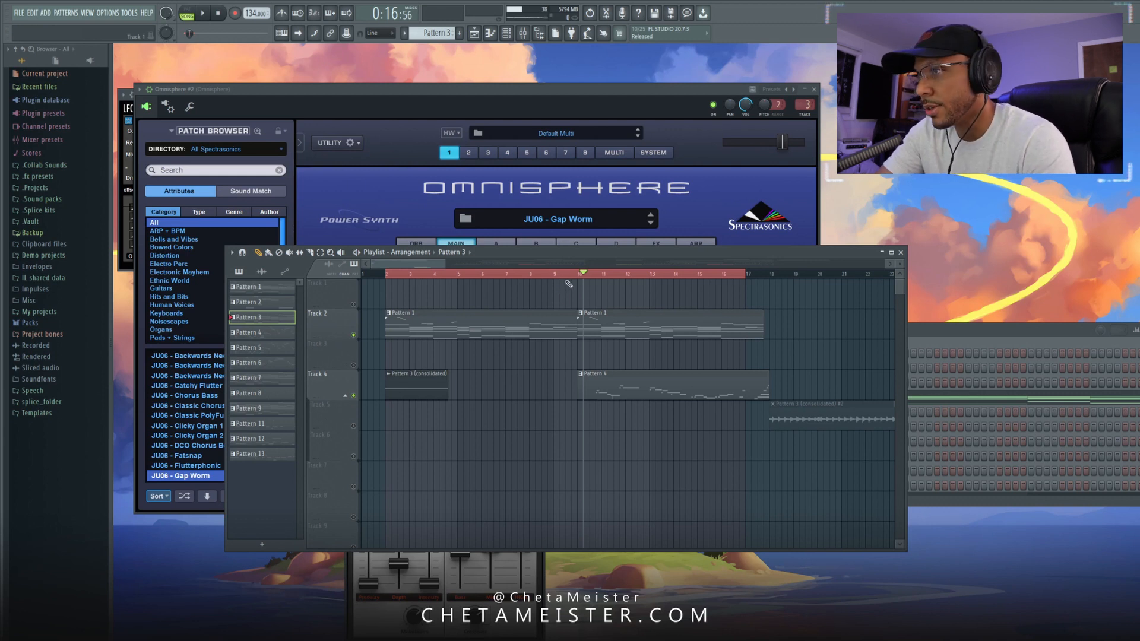
{"action": "left_click_drag", "start_coordinate": [582, 283], "coordinate": [575, 281]}
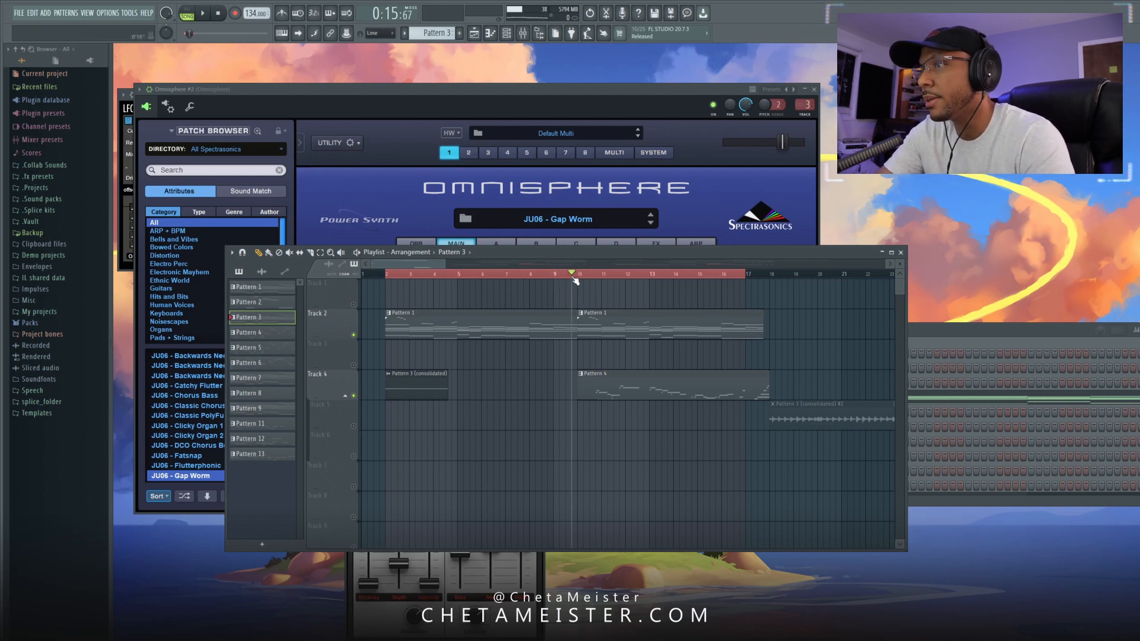
{"action": "key", "text": "space"}
{"action": "key", "text": "Escape"}
{"action": "key", "text": "Escape"}
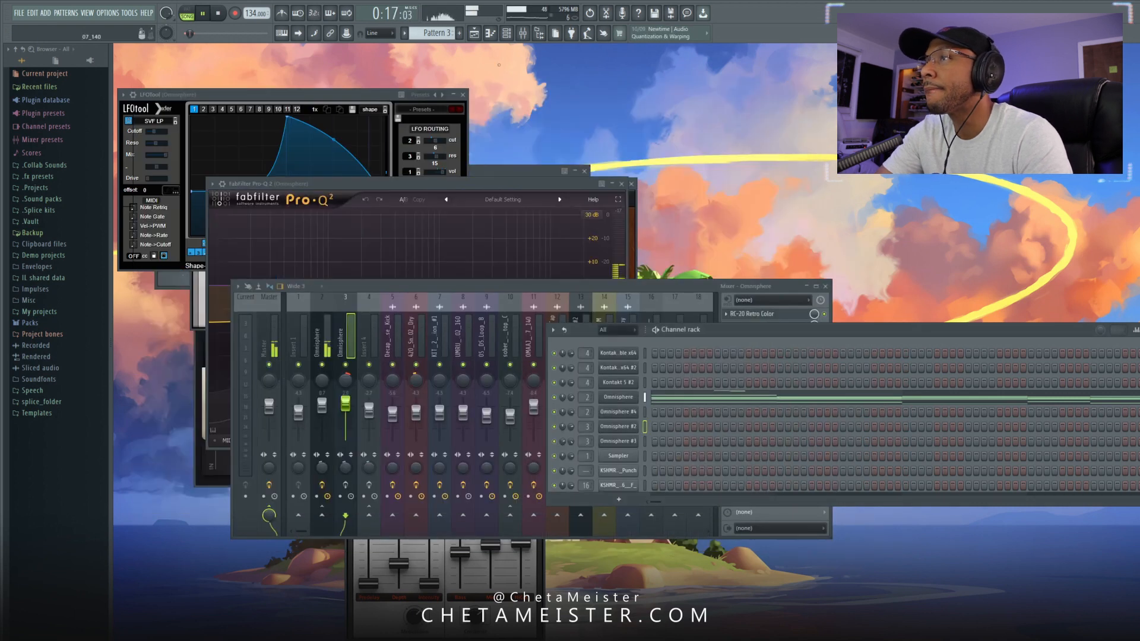
Lower the volume of the second Omnisphere insert on mixer track 3 slightly and stop playback
{"action": "mouse_move", "coordinate": [346, 405]}
{"action": "left_mouse_down"}
{"action": "mouse_move", "coordinate": [345, 426]}
{"action": "mouse_move", "coordinate": [345, 416]}
{"action": "left_mouse_up"}
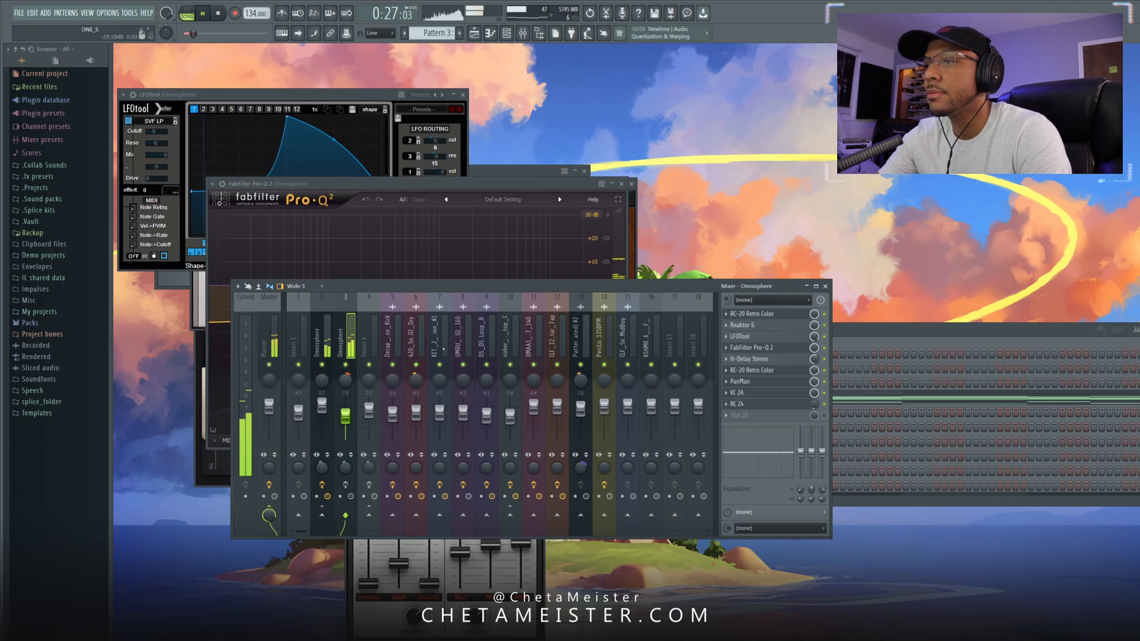
{"action": "key", "text": "space"}
{"action": "scroll", "coordinate": [444, 349], "scroll_direction": "down", "scroll_amount": 4}
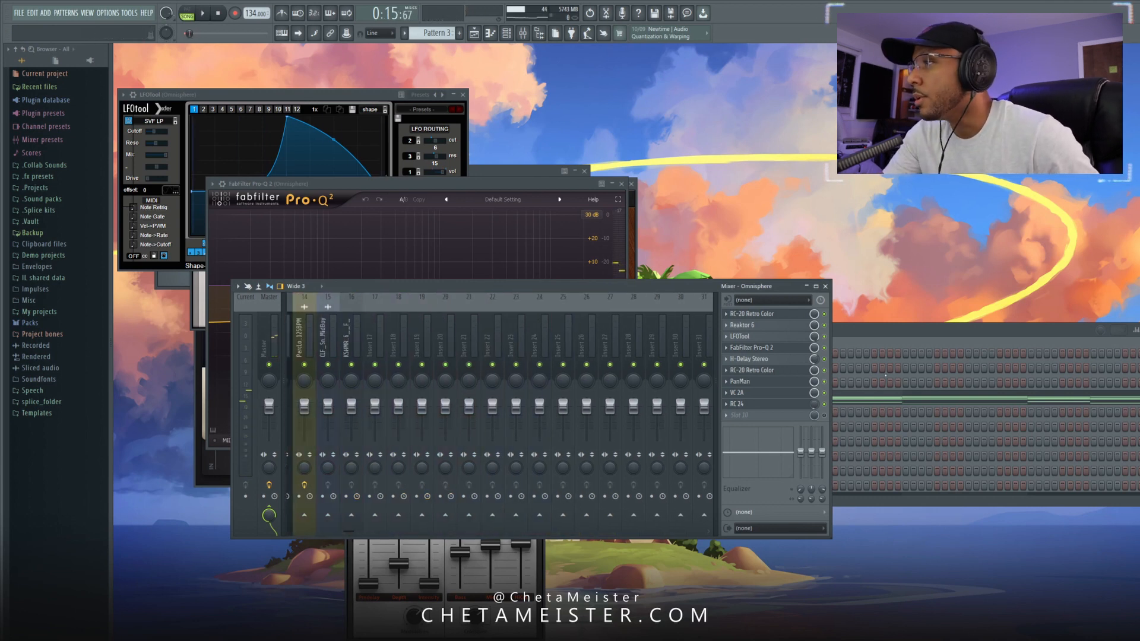
Raise the volume of the second Omnisphere insert on mixer track 3 while the lead melody plays, and stop playback
{"action": "scroll", "coordinate": [860, 329], "scroll_direction": "down", "scroll_amount": 1}
{"action": "left_click", "coordinate": [861, 329]}
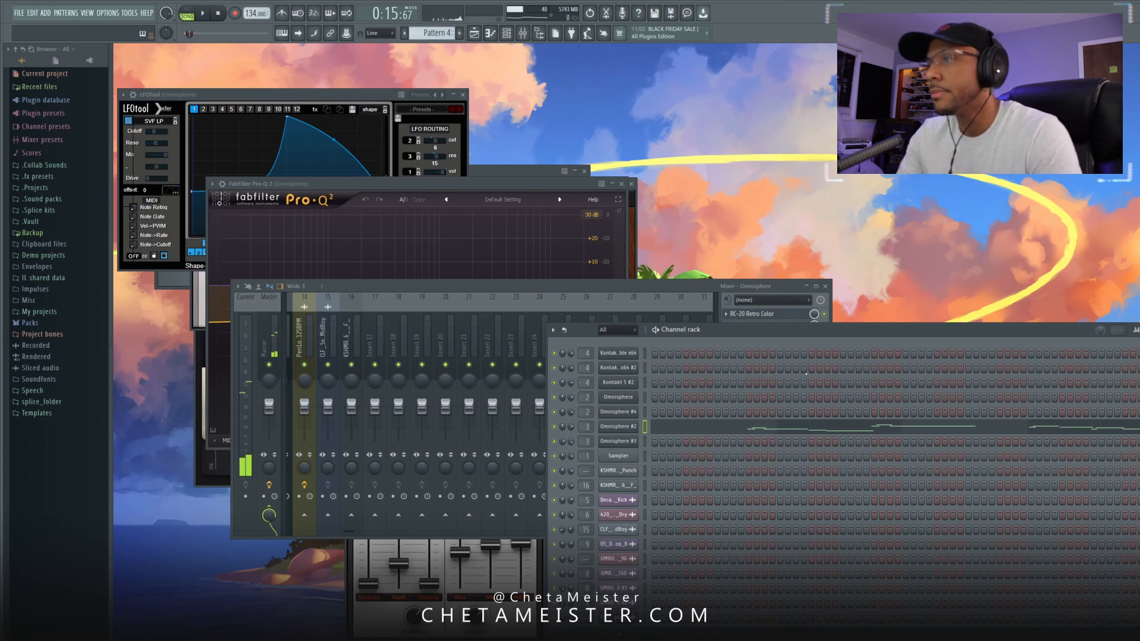
{"action": "left_click", "coordinate": [418, 289]}
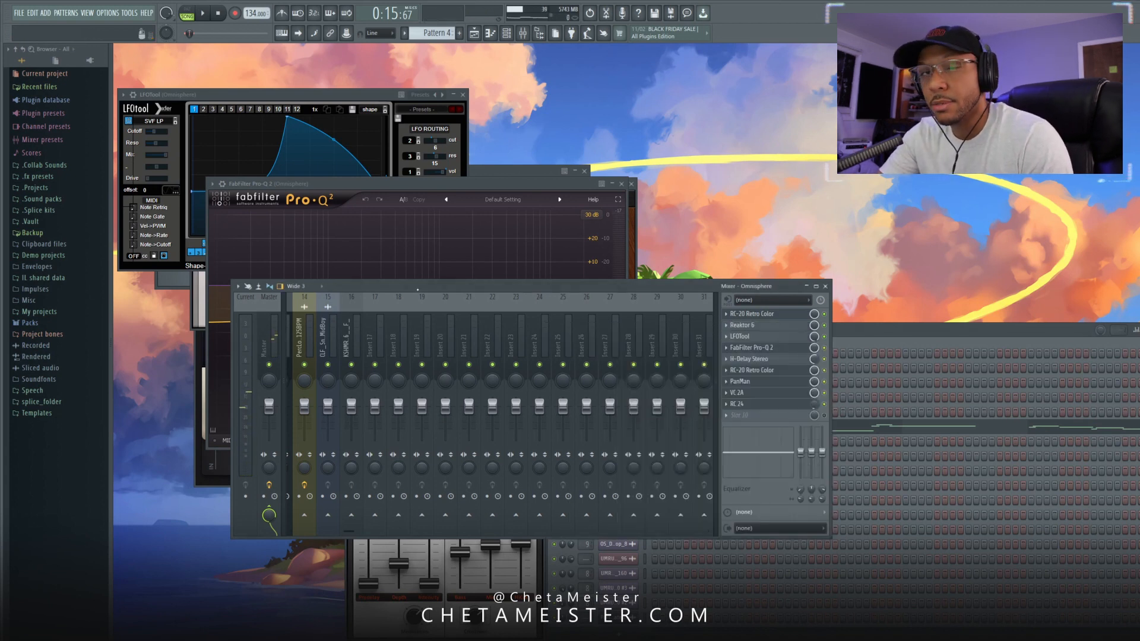
{"action": "scroll", "coordinate": [413, 380], "scroll_direction": "up", "scroll_amount": 5}
{"action": "key", "text": "space"}
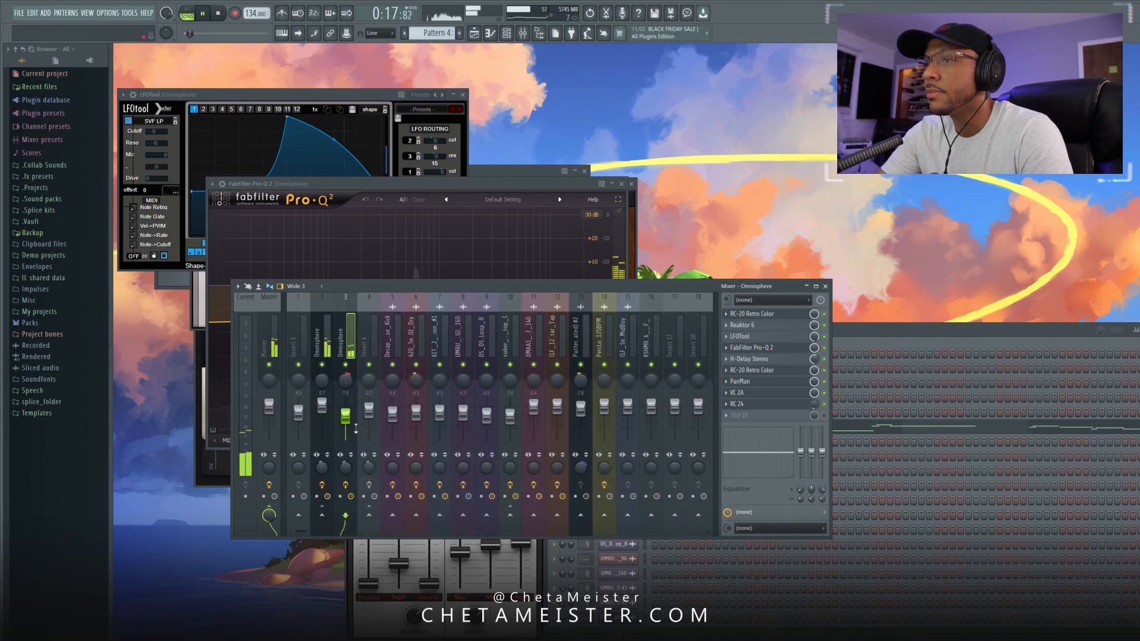
{"action": "left_click_drag", "start_coordinate": [351, 422], "coordinate": [350, 411]}
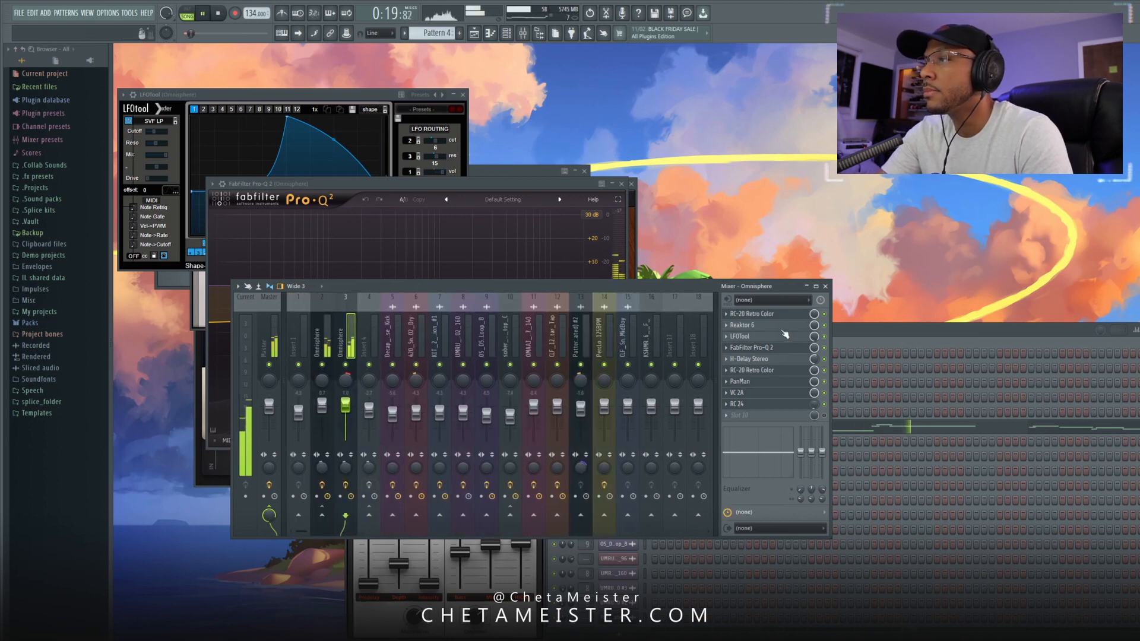
{"action": "key", "text": "space"}
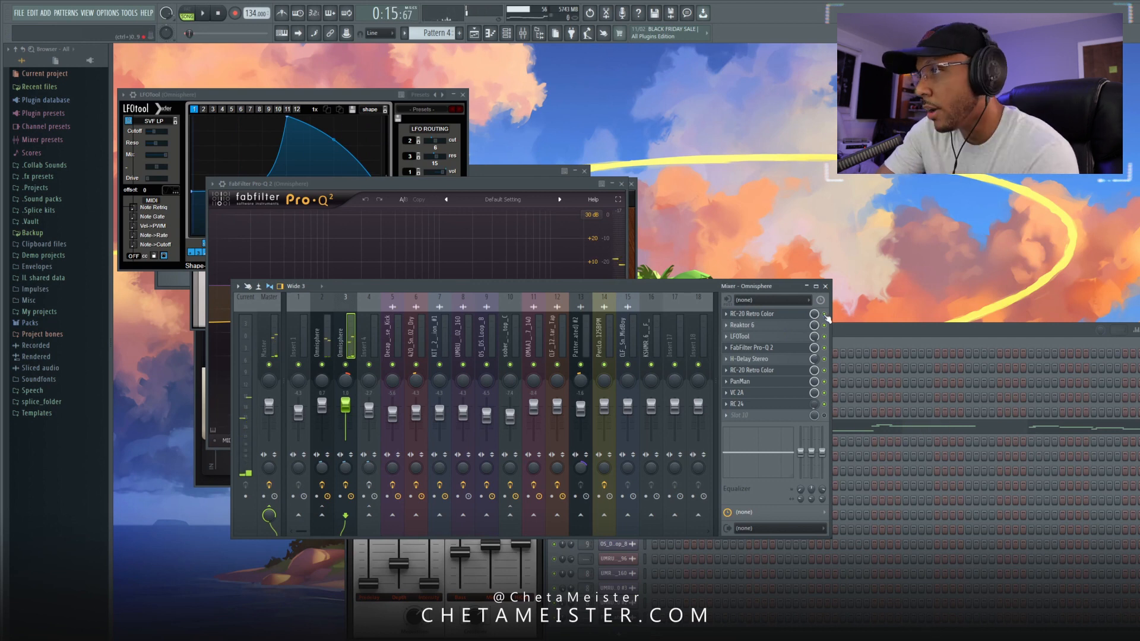
Inspect the H-Delay, second RC-20 Retro Color and PanMan effects on the Omnisphere insert and listen to the lead melody
{"action": "left_click", "coordinate": [792, 362]}
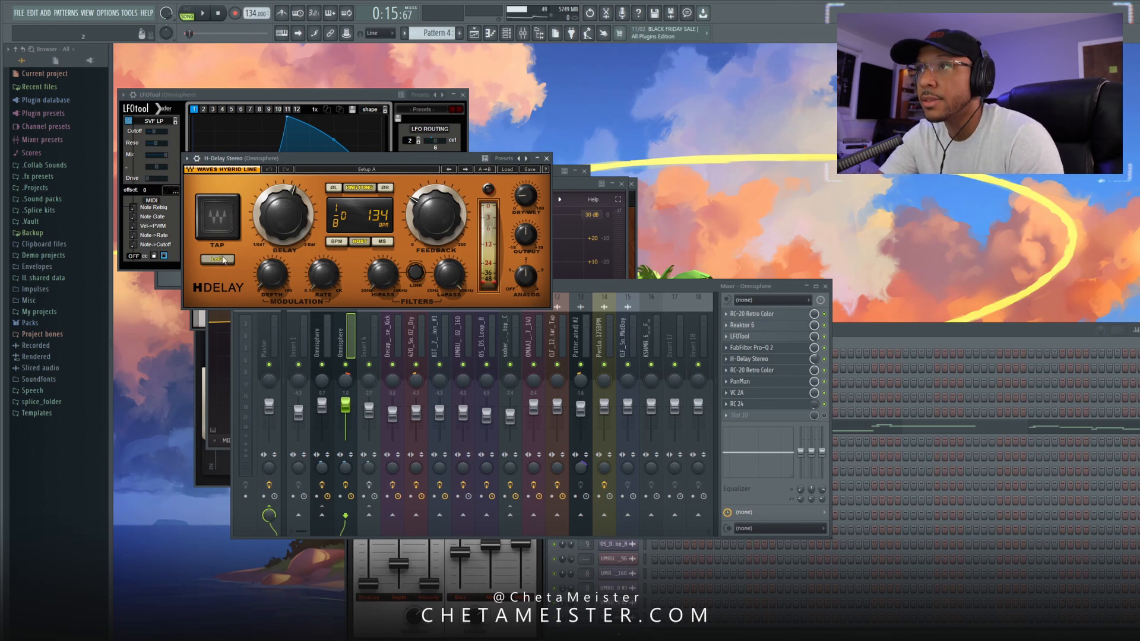
{"action": "left_click", "coordinate": [753, 370]}
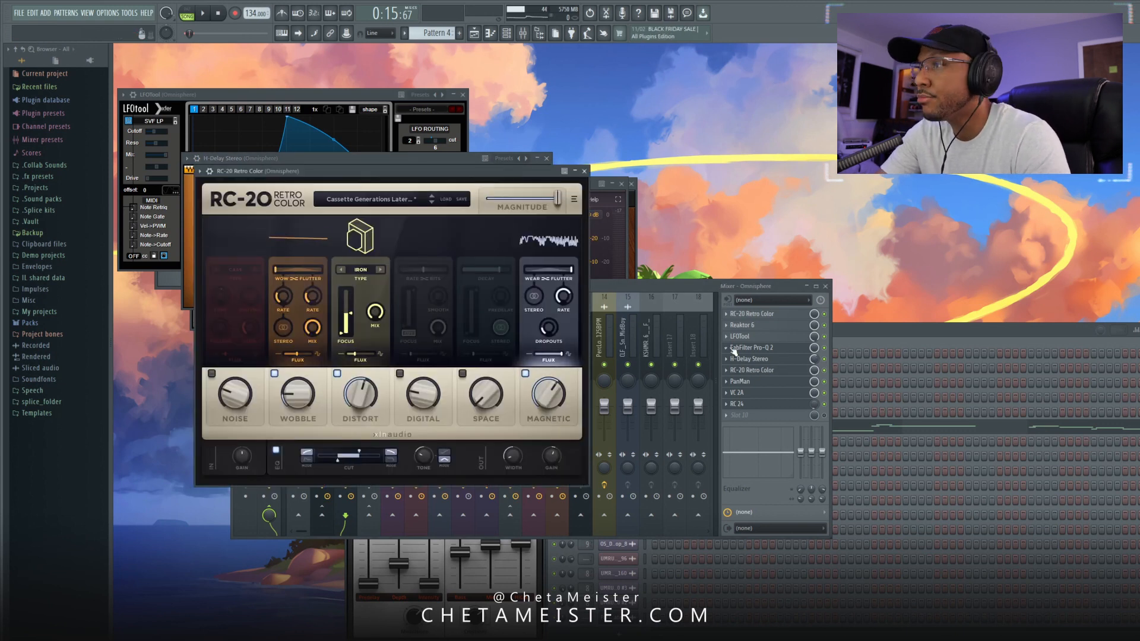
{"action": "left_click", "coordinate": [769, 384]}
{"action": "left_click", "coordinate": [762, 385]}
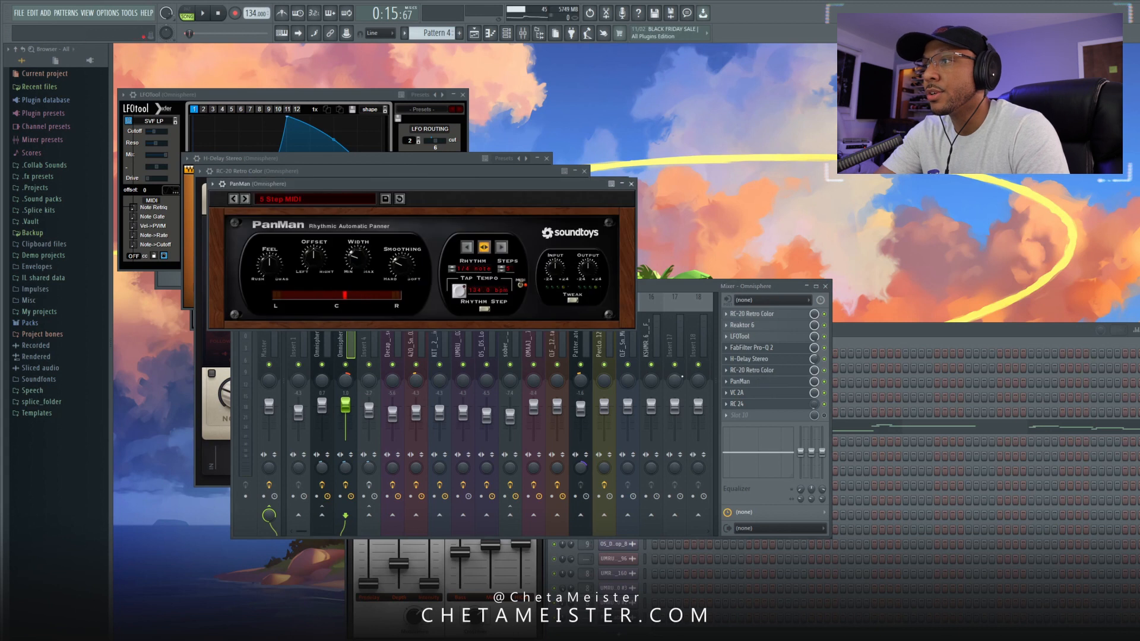
{"action": "left_click", "coordinate": [827, 383]}
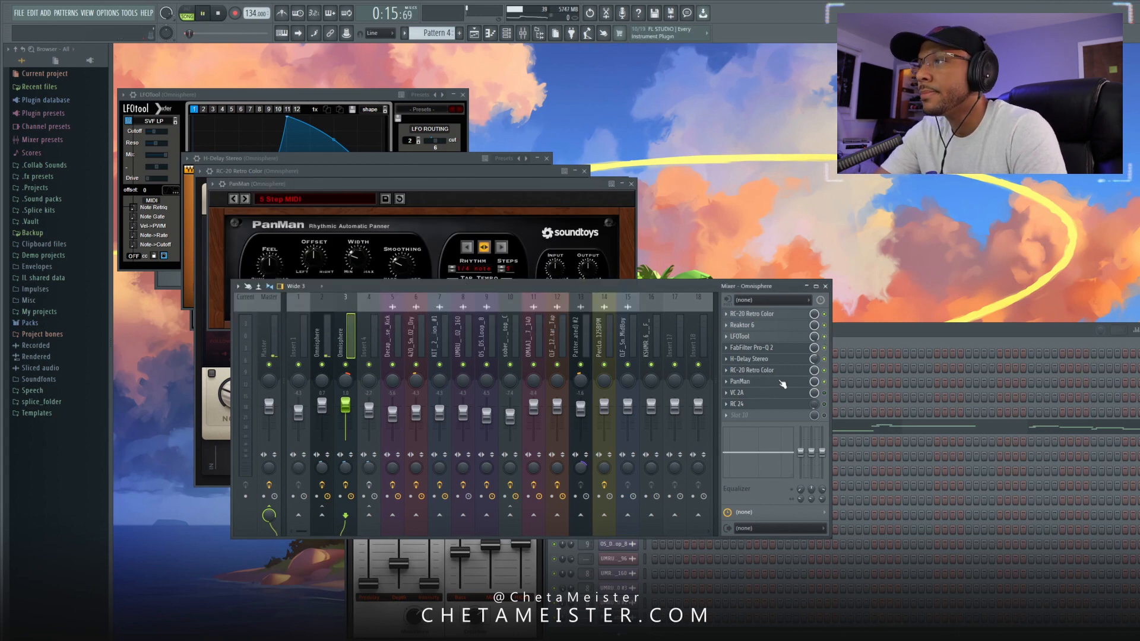
{"action": "left_click_drag", "start_coordinate": [601, 289], "coordinate": [571, 312]}
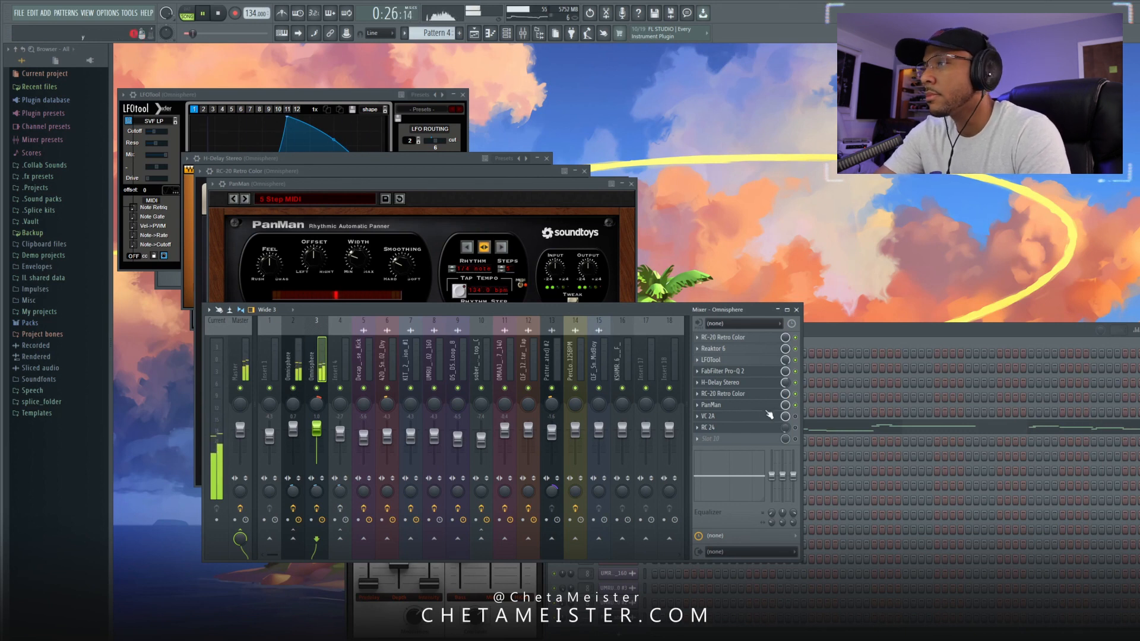
{"action": "key", "text": "space"}
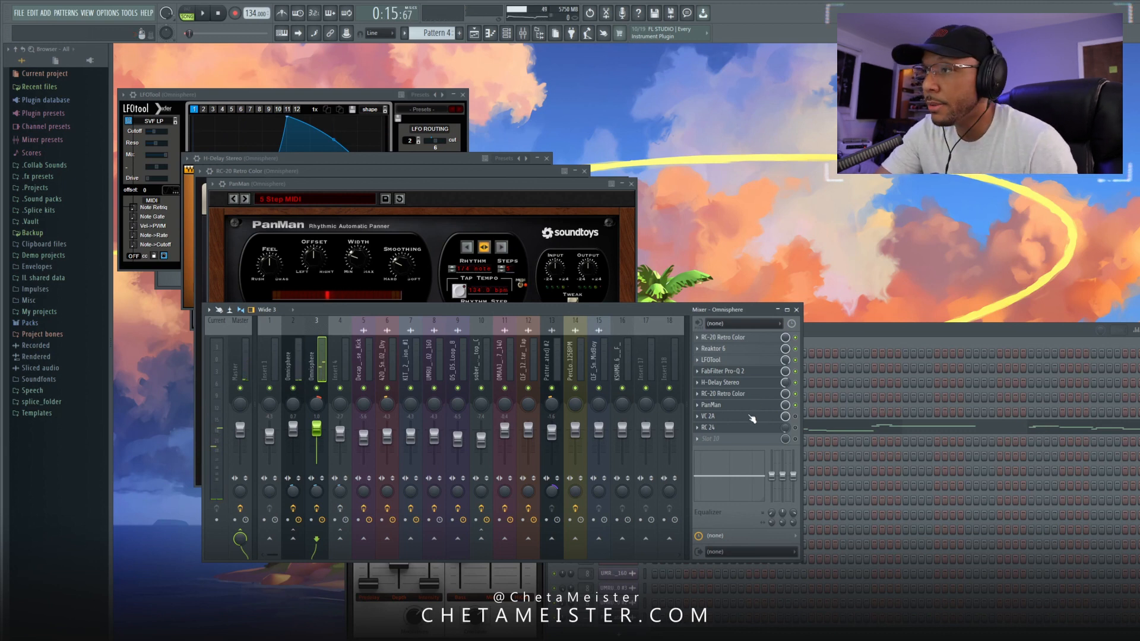
Open the VC 2A compressor and RC 24 reverb on the Omnisphere insert to view their settings
{"action": "left_click", "coordinate": [752, 417]}
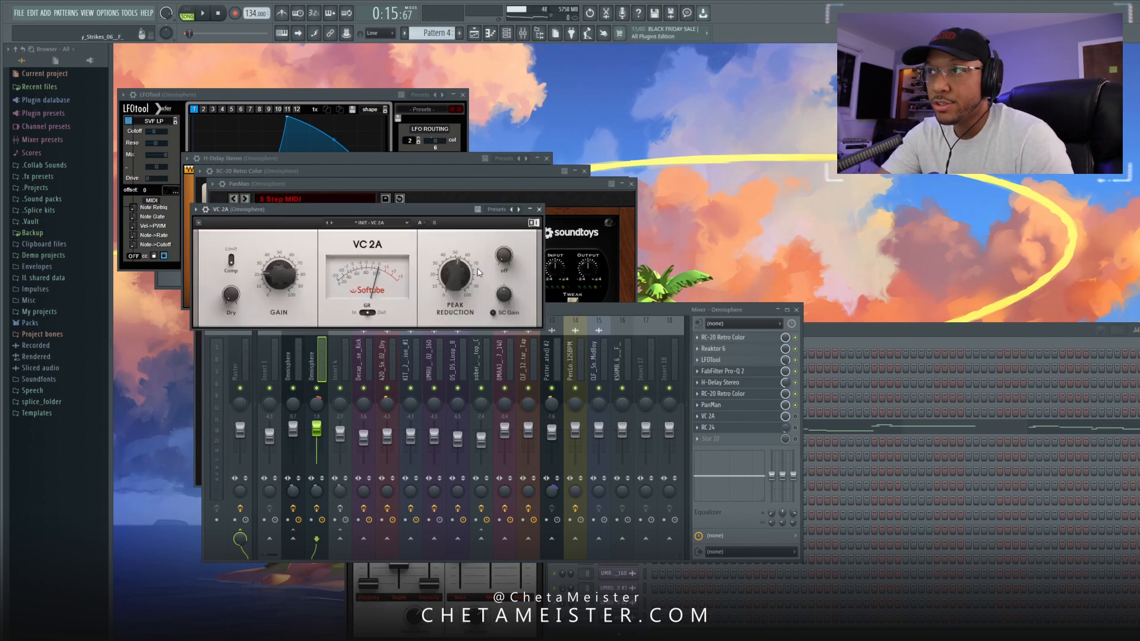
{"action": "left_click", "coordinate": [725, 443]}
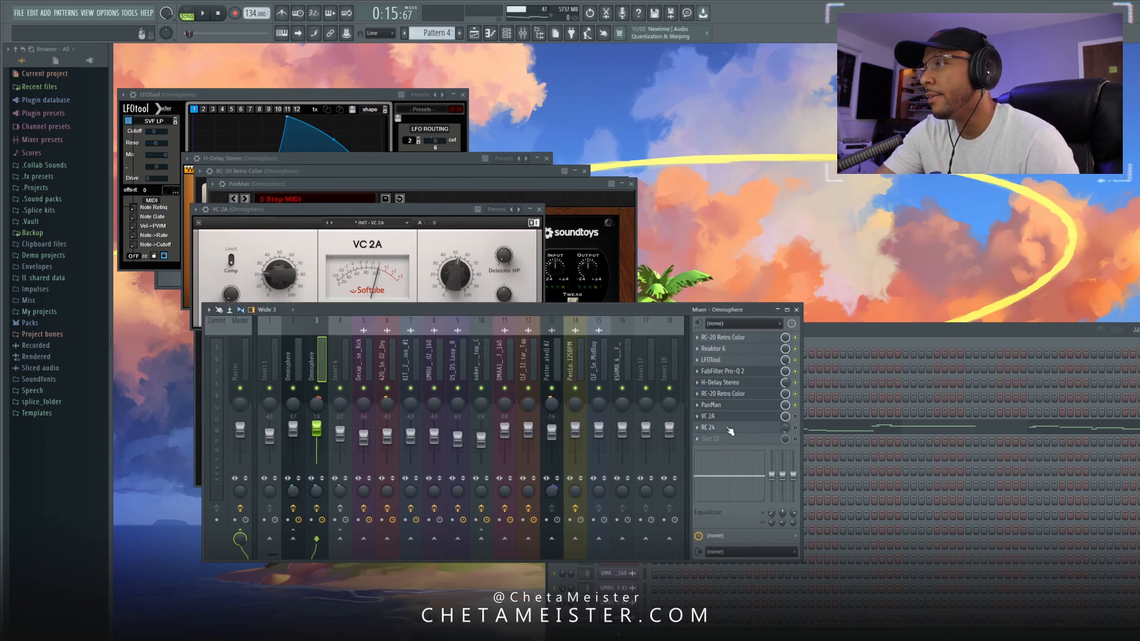
{"action": "left_click", "coordinate": [729, 429]}
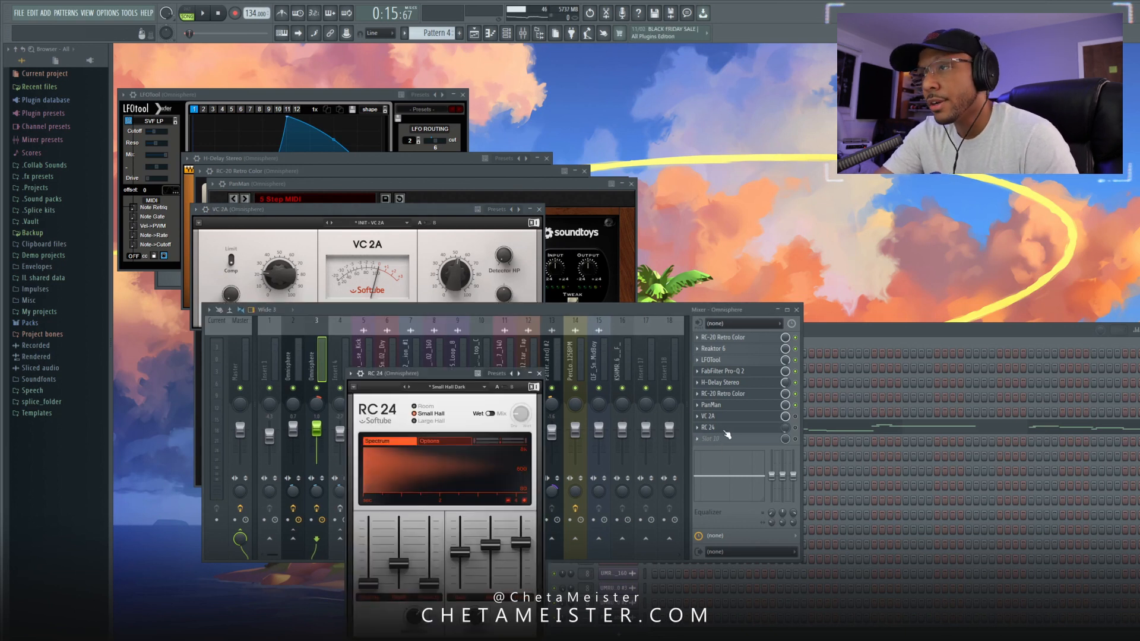
{"action": "left_click", "coordinate": [796, 430]}
{"action": "left_click", "coordinate": [726, 427]}
Arrange the mixer and RC 24 windows side by side and raise the Omnisphere insert's volume slightly during playback
{"action": "scroll", "coordinate": [636, 434], "scroll_direction": "down", "scroll_amount": 1}
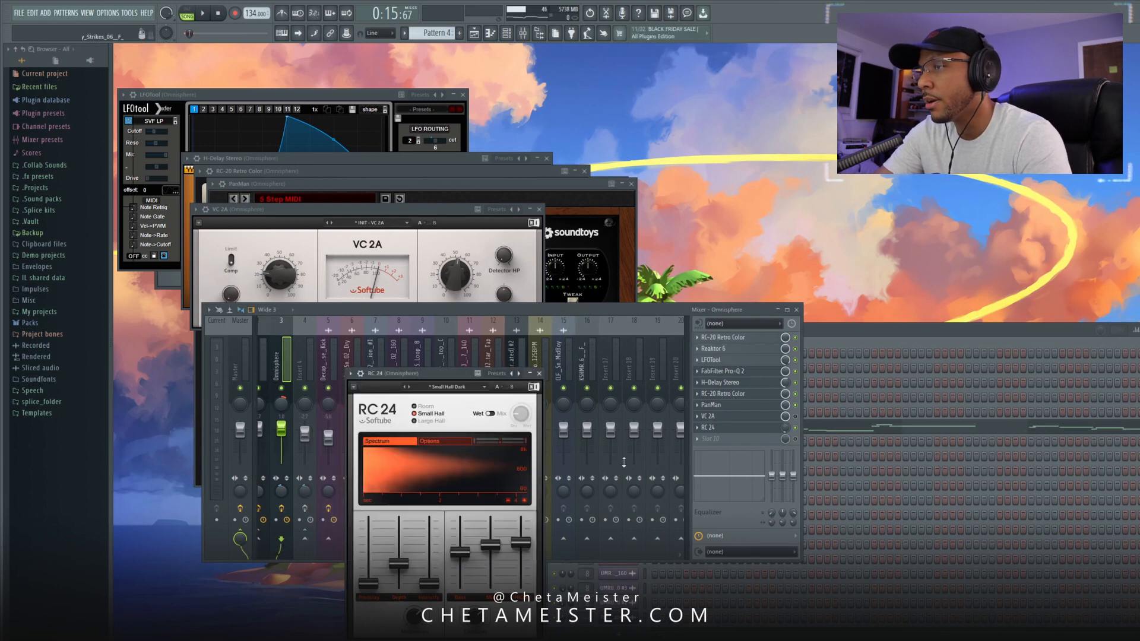
{"action": "scroll", "coordinate": [657, 433], "scroll_direction": "down", "scroll_amount": 1}
{"action": "left_click", "coordinate": [651, 446]}
{"action": "scroll", "coordinate": [647, 445], "scroll_direction": "down", "scroll_amount": 1}
{"action": "left_click_drag", "start_coordinate": [532, 306], "coordinate": [739, 269]}
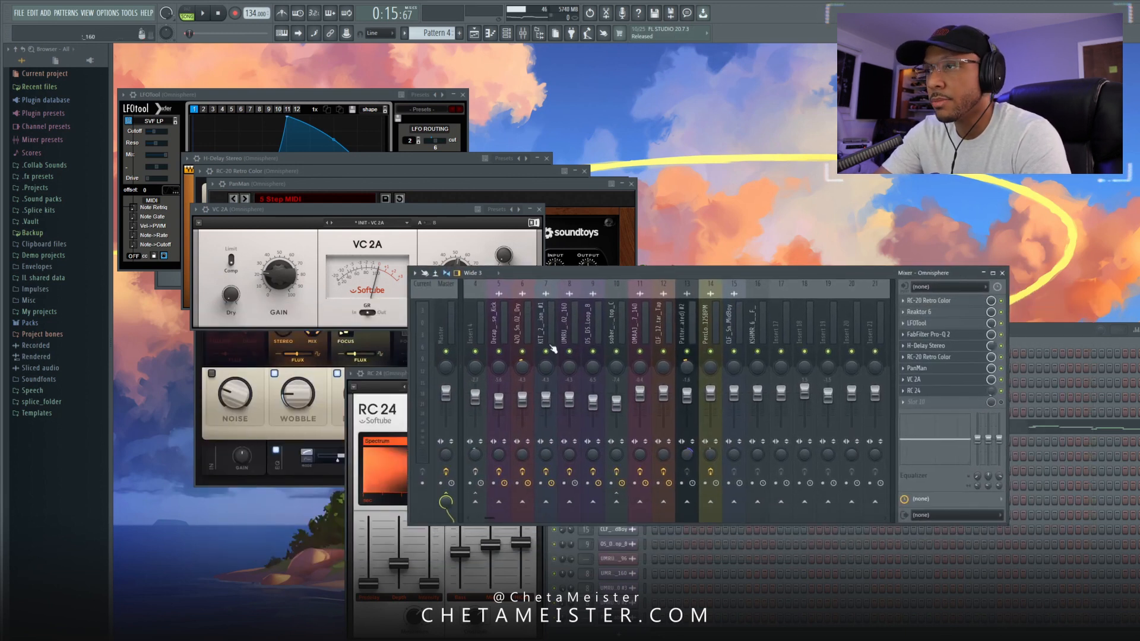
{"action": "left_click", "coordinate": [386, 374]}
{"action": "left_click_drag", "start_coordinate": [505, 373], "coordinate": [379, 337]}
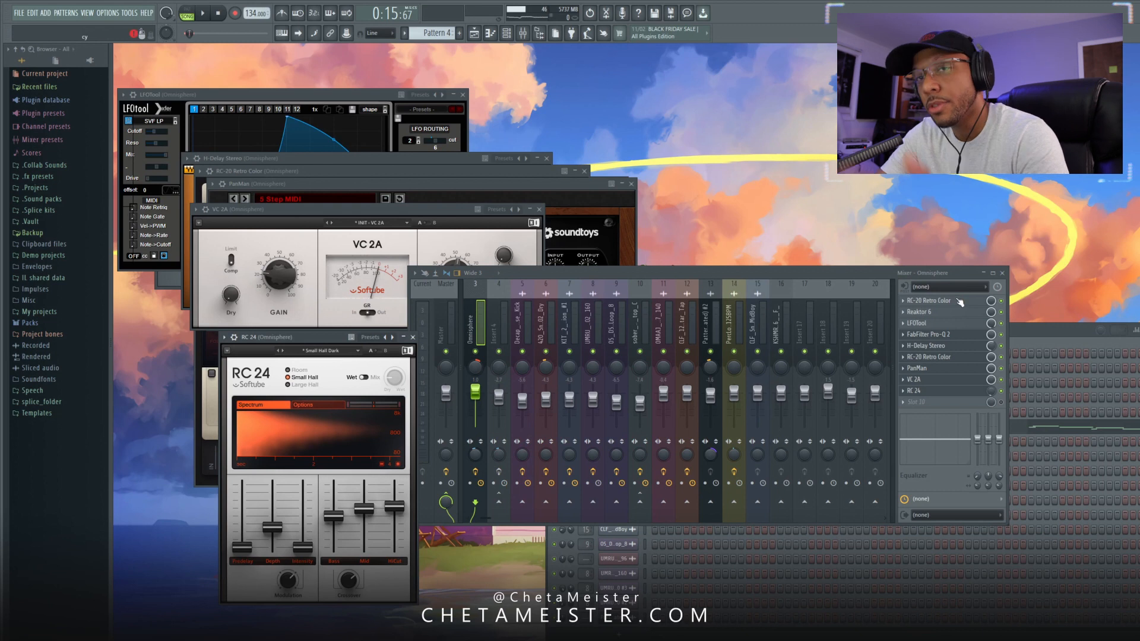
{"action": "key", "text": "space"}
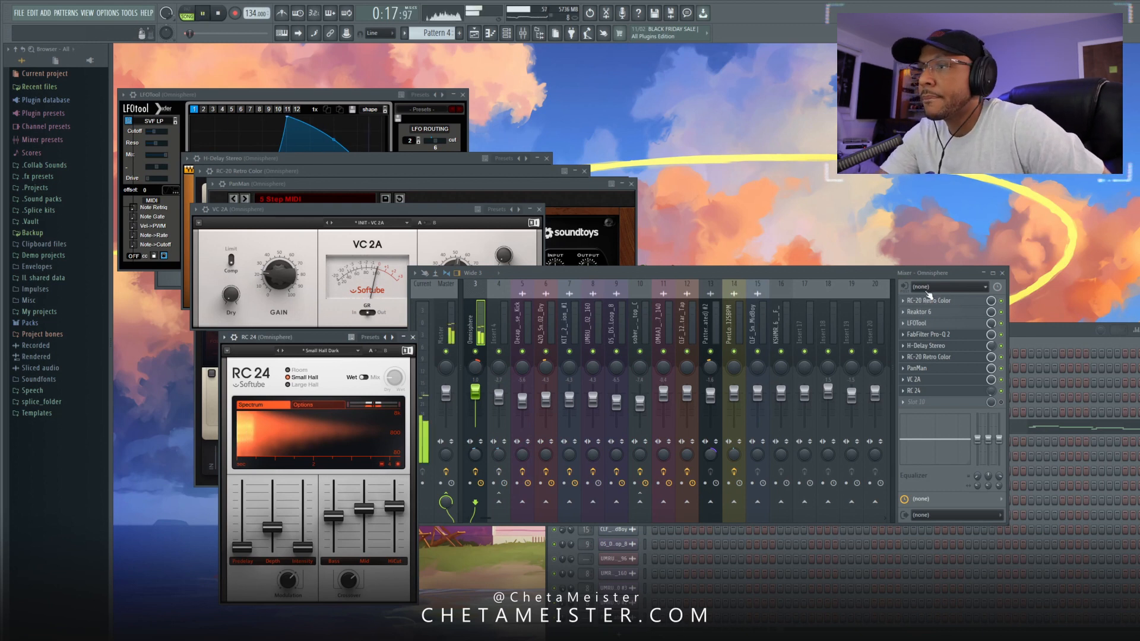
{"action": "left_click_drag", "start_coordinate": [475, 393], "coordinate": [475, 390]}
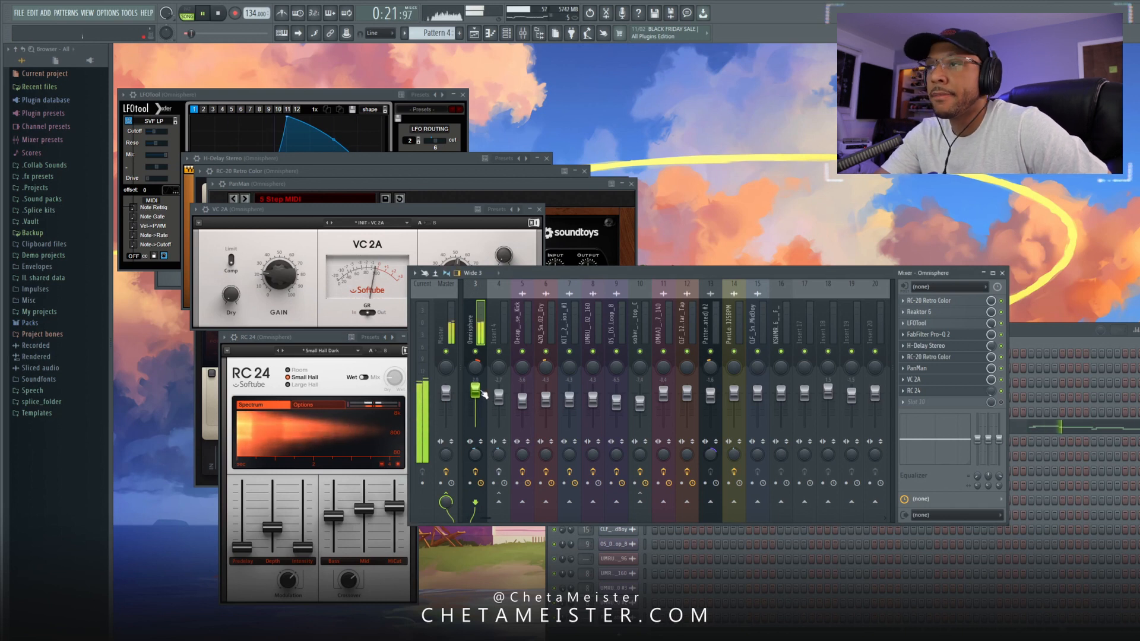
Stop playback, enable Track 22 in the playlist and place the playhead just before its guitar tap clip
{"action": "key", "text": "F5"}
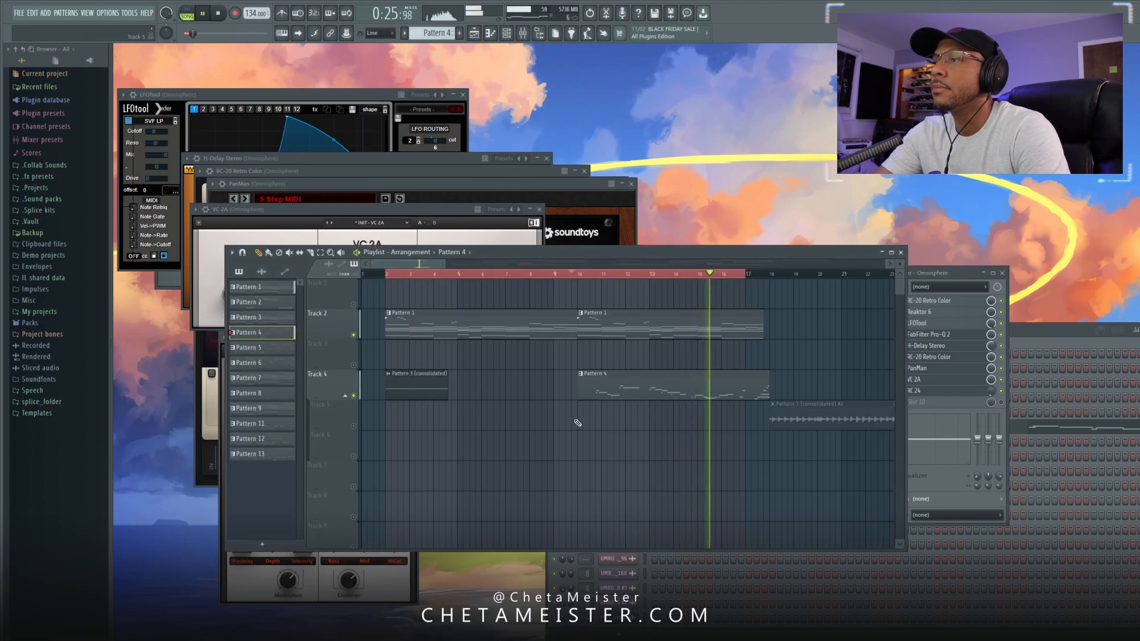
{"action": "left_click_drag", "start_coordinate": [581, 423], "coordinate": [517, 509]}
{"action": "left_click_drag", "start_coordinate": [661, 337], "coordinate": [619, 344]}
{"action": "scroll", "coordinate": [618, 344], "scroll_direction": "down", "scroll_amount": 10}
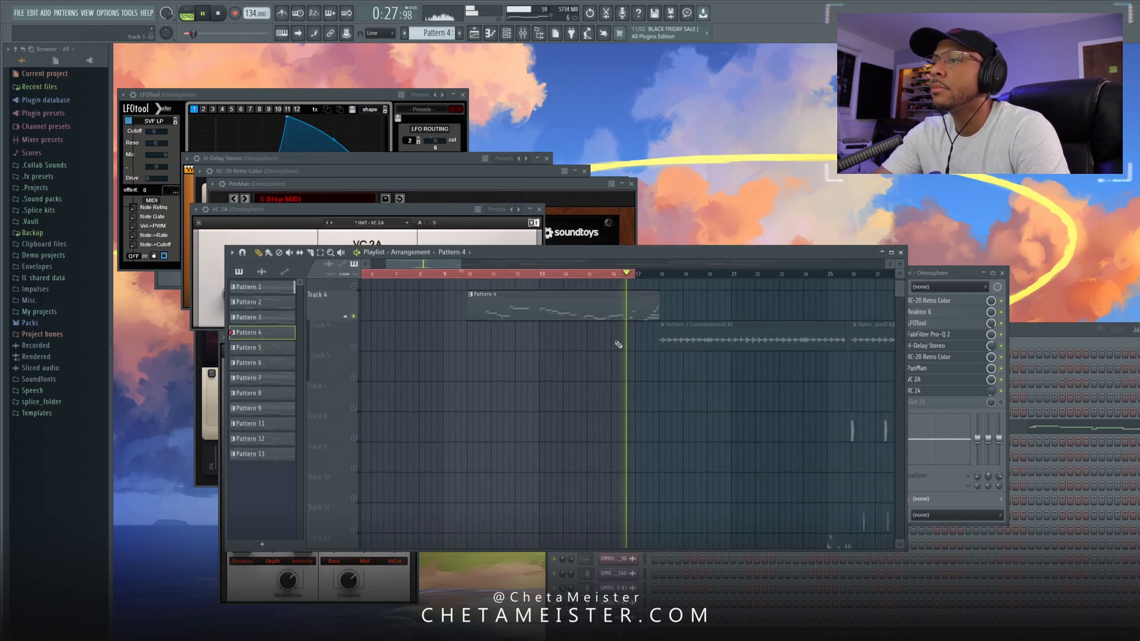
{"action": "scroll", "coordinate": [599, 371], "scroll_direction": "up", "scroll_amount": 5}
{"action": "key", "text": "space"}
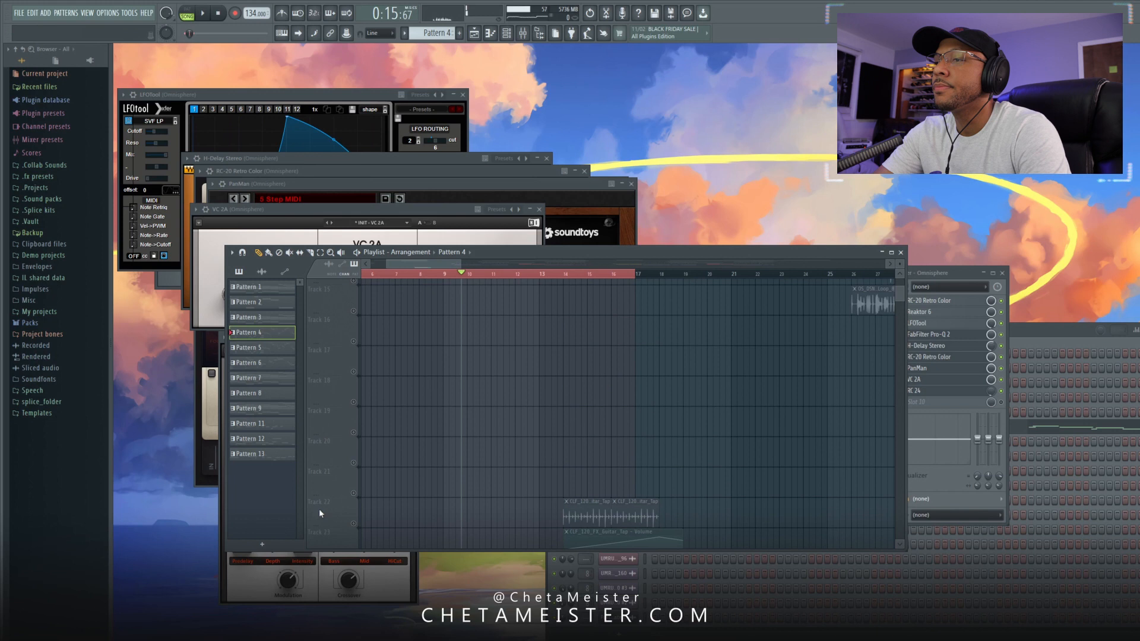
{"action": "left_click", "coordinate": [354, 524]}
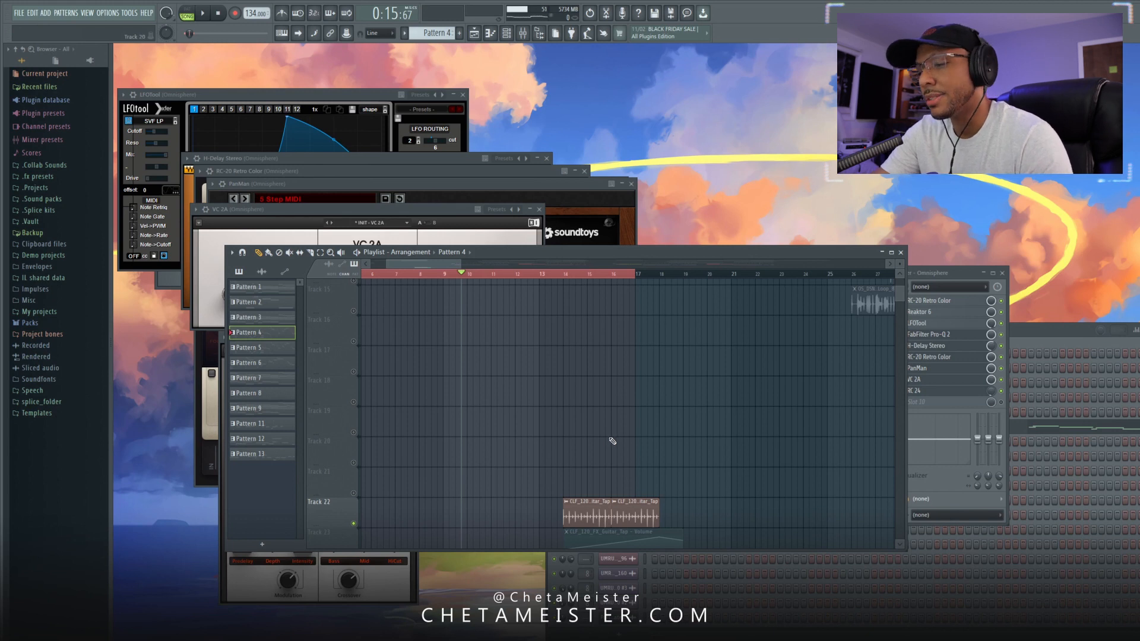
{"action": "left_click", "coordinate": [553, 275]}
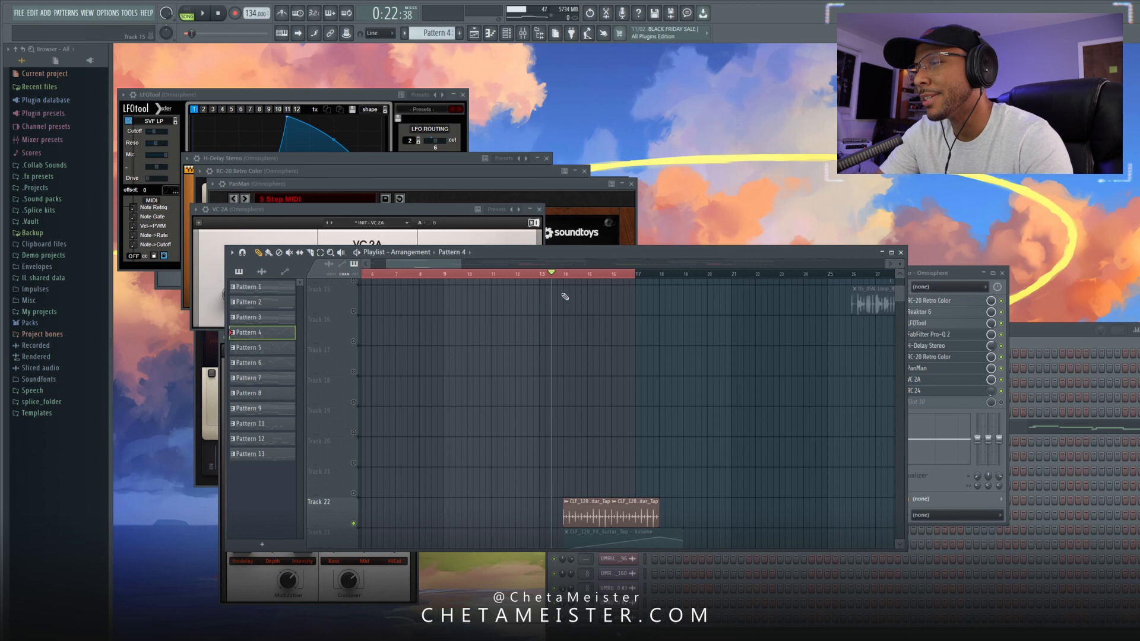
Inspect the CLF_120_FX_Guitar_Tap sample's settings, preview it, and open PanMan on its mixer track 12
{"action": "double_click", "coordinate": [571, 507]}
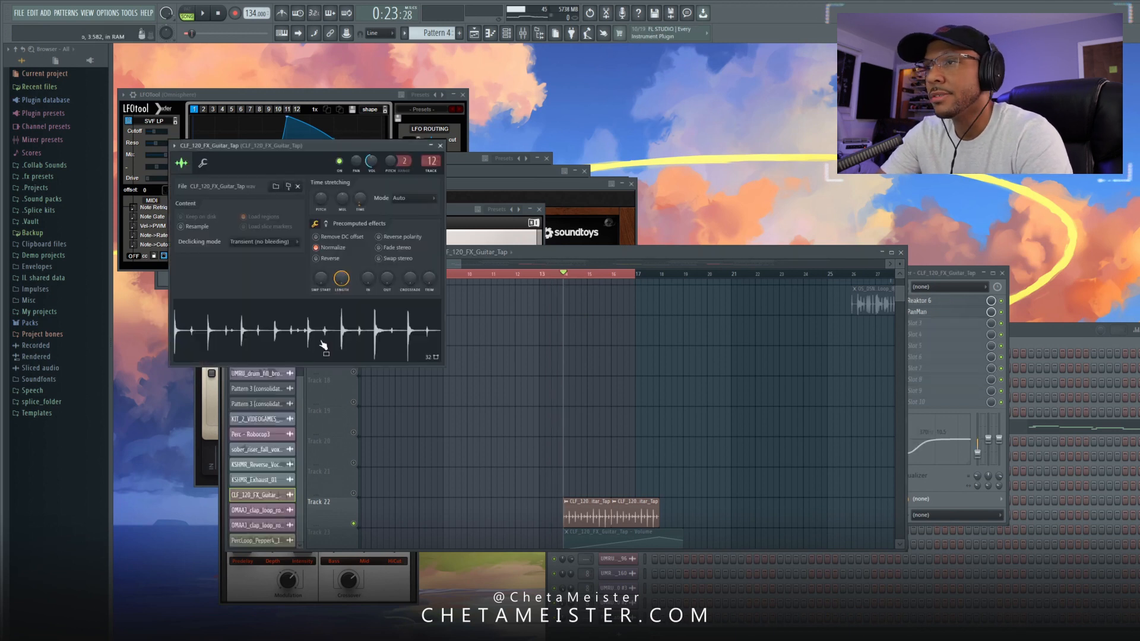
{"action": "left_click", "coordinate": [323, 346]}
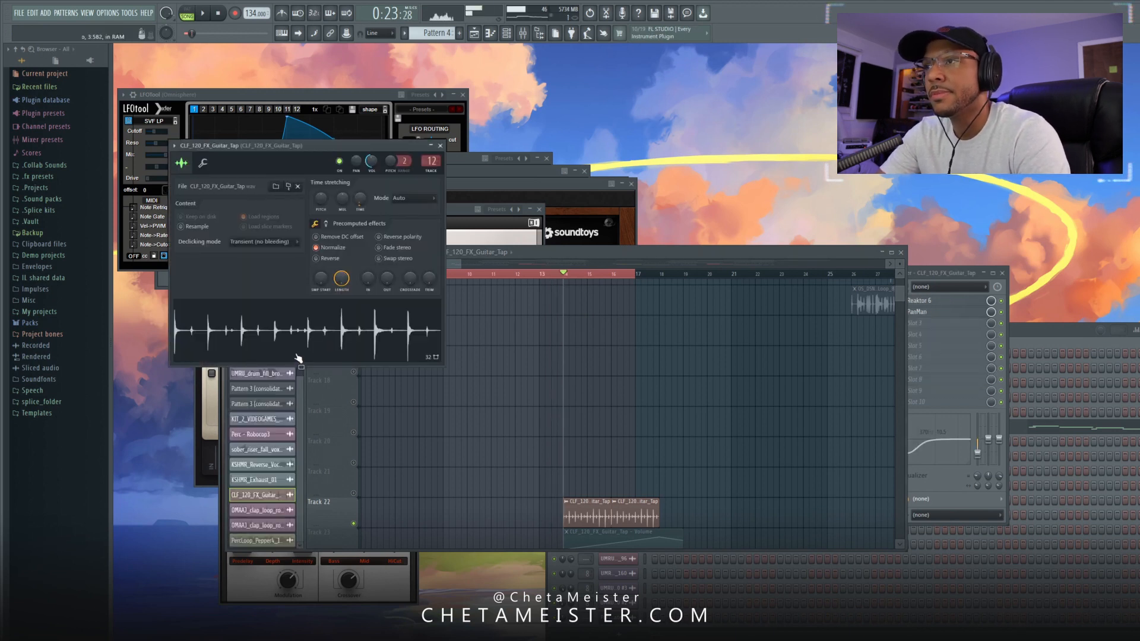
{"action": "left_click", "coordinate": [441, 145]}
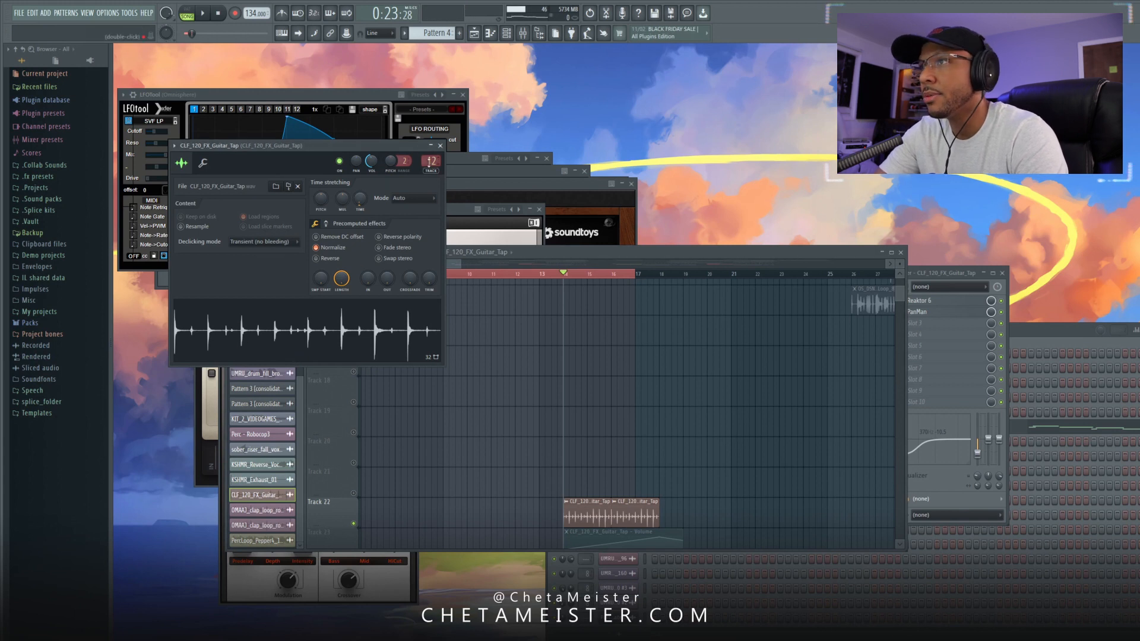
{"action": "double_click", "coordinate": [430, 162]}
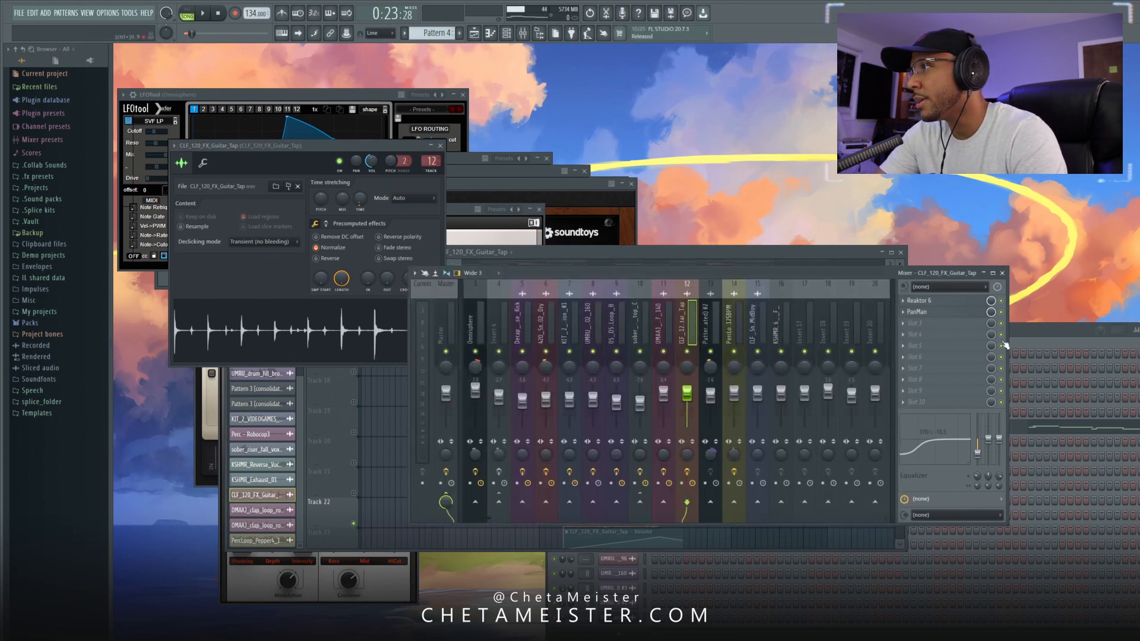
{"action": "left_click", "coordinate": [931, 313]}
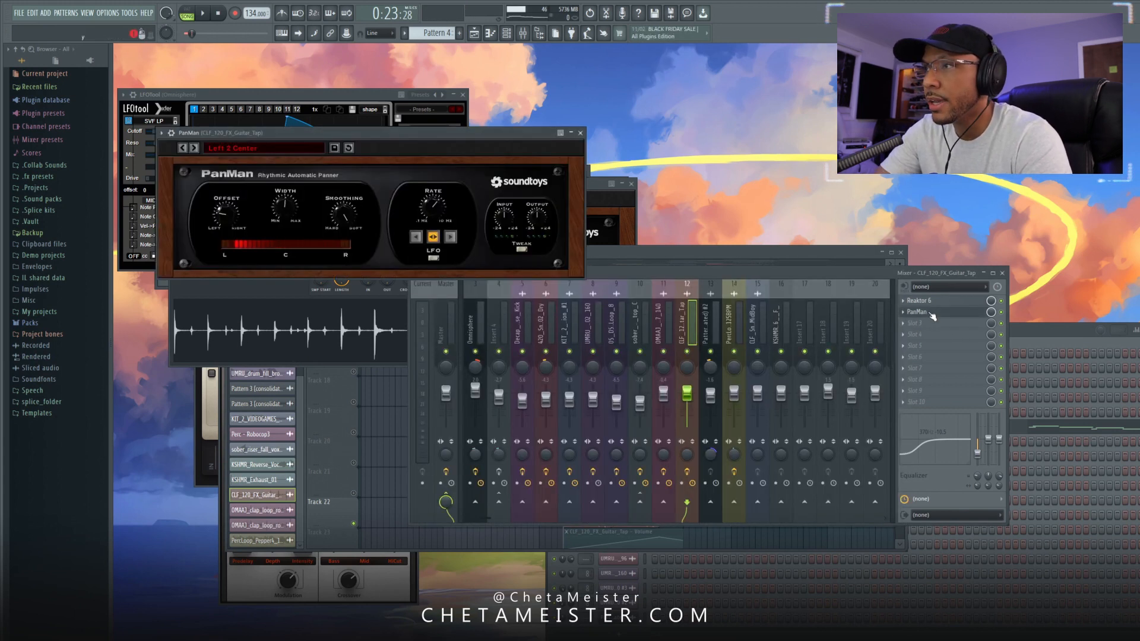
Listen to the guitar tap clip in the playlist, stop playback and unmute all playlist tracks
{"action": "left_click", "coordinate": [391, 402]}
{"action": "key", "text": "space"}
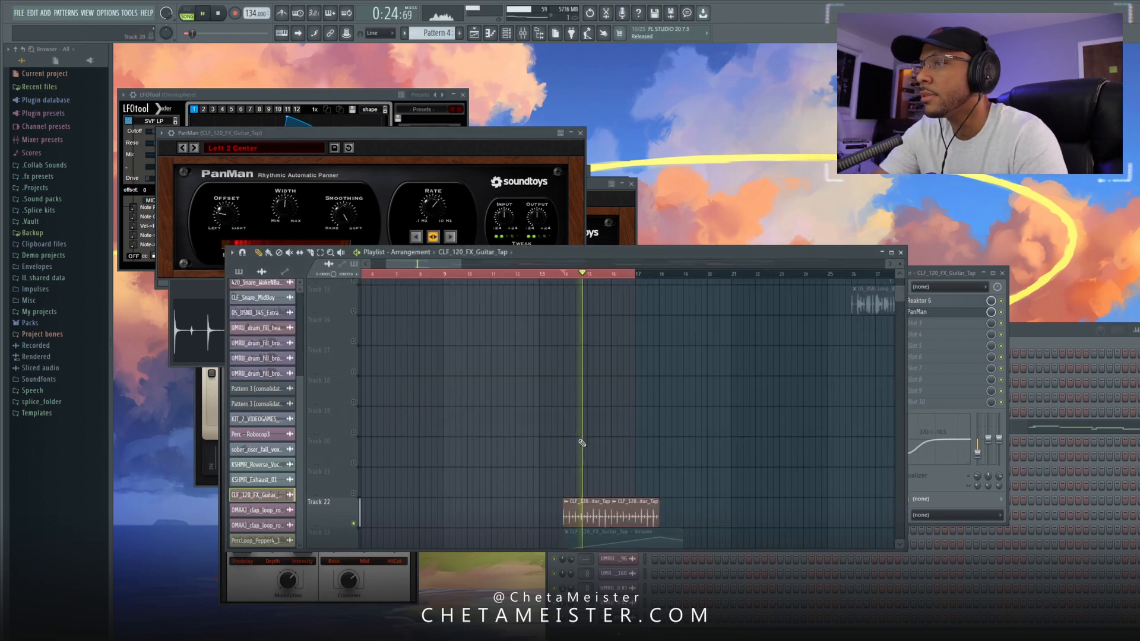
{"action": "key", "text": "space"}
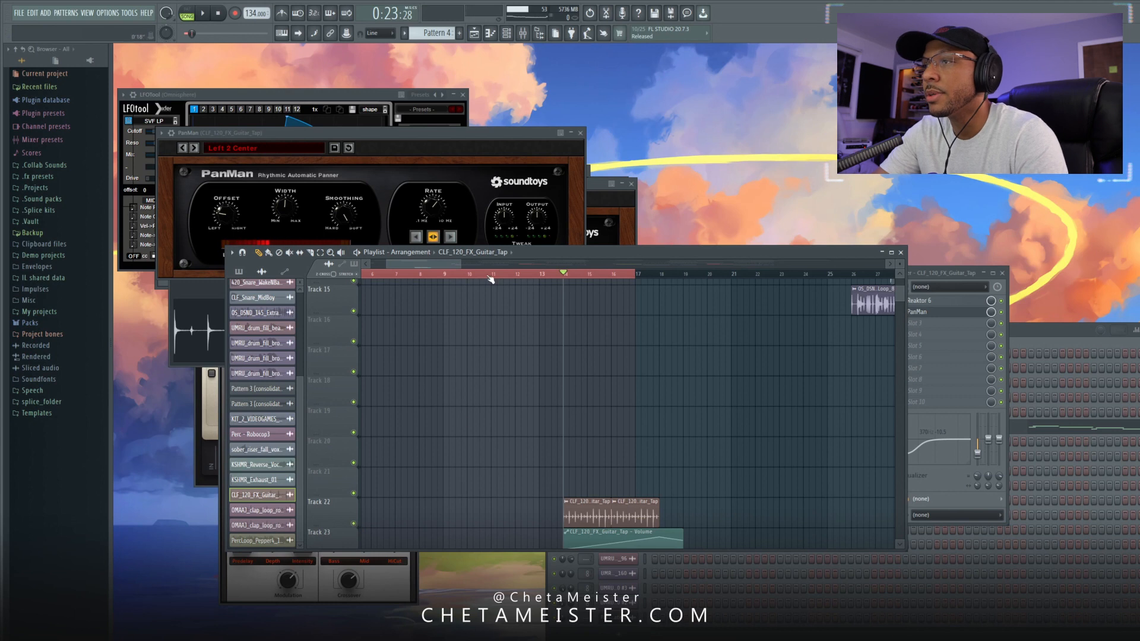
Play the arrangement from bar 2 with all tracks enabled and look over the clips across the playlist
{"action": "mouse_move", "coordinate": [442, 274]}
{"action": "left_mouse_down"}
{"action": "mouse_move", "coordinate": [107, 313]}
{"action": "mouse_move", "coordinate": [250, 270]}
{"action": "left_mouse_up"}
{"action": "key", "text": "space"}
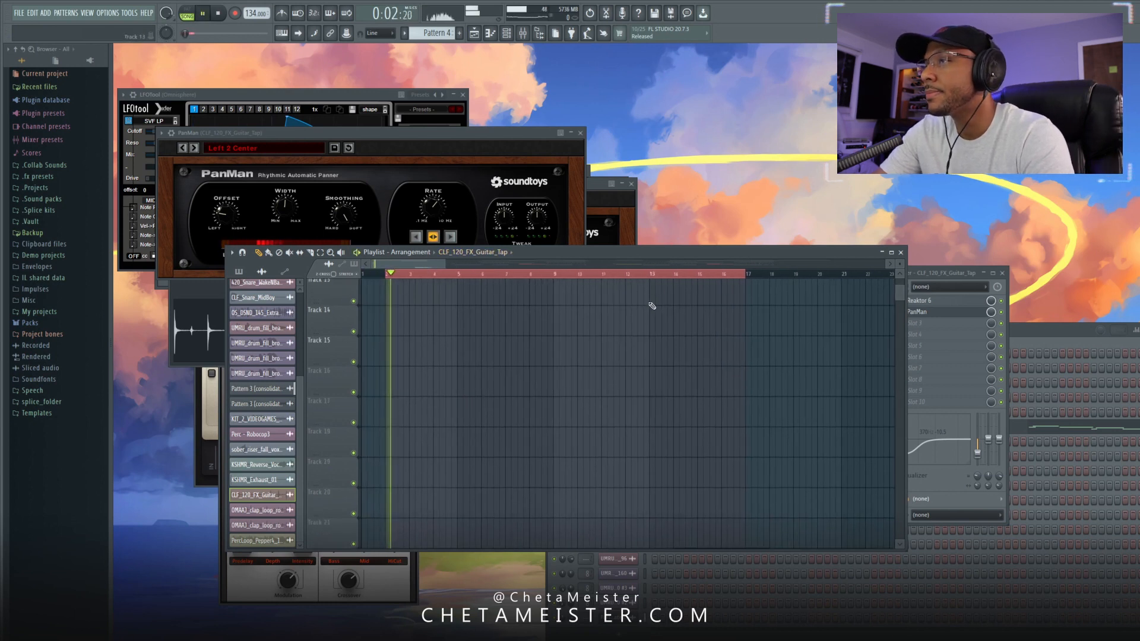
{"action": "scroll", "coordinate": [632, 337], "scroll_direction": "down", "scroll_amount": 2}
{"action": "scroll", "coordinate": [632, 336], "scroll_direction": "down", "scroll_amount": 3}
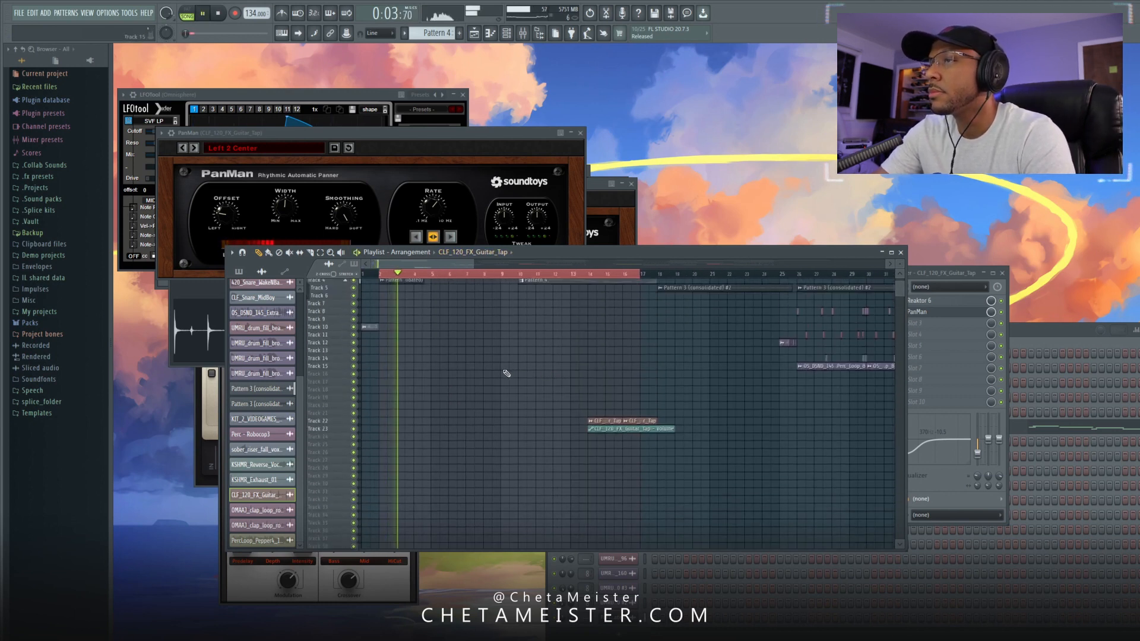
{"action": "scroll", "coordinate": [506, 373], "scroll_direction": "up", "scroll_amount": 2}
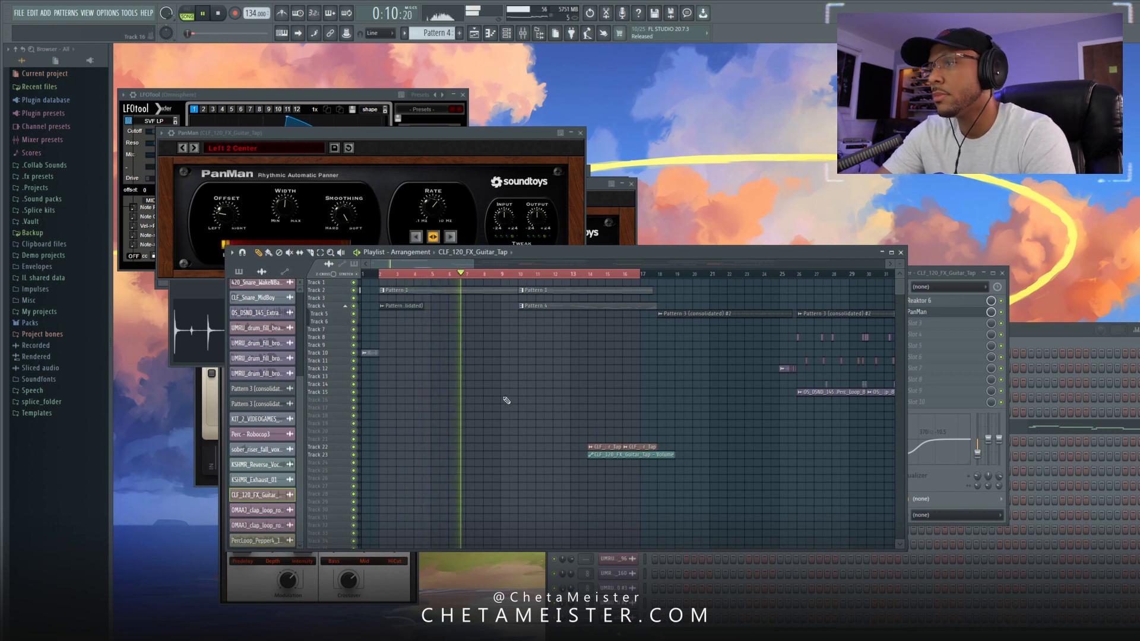
{"action": "scroll", "coordinate": [508, 401], "scroll_direction": "right", "scroll_amount": 3}
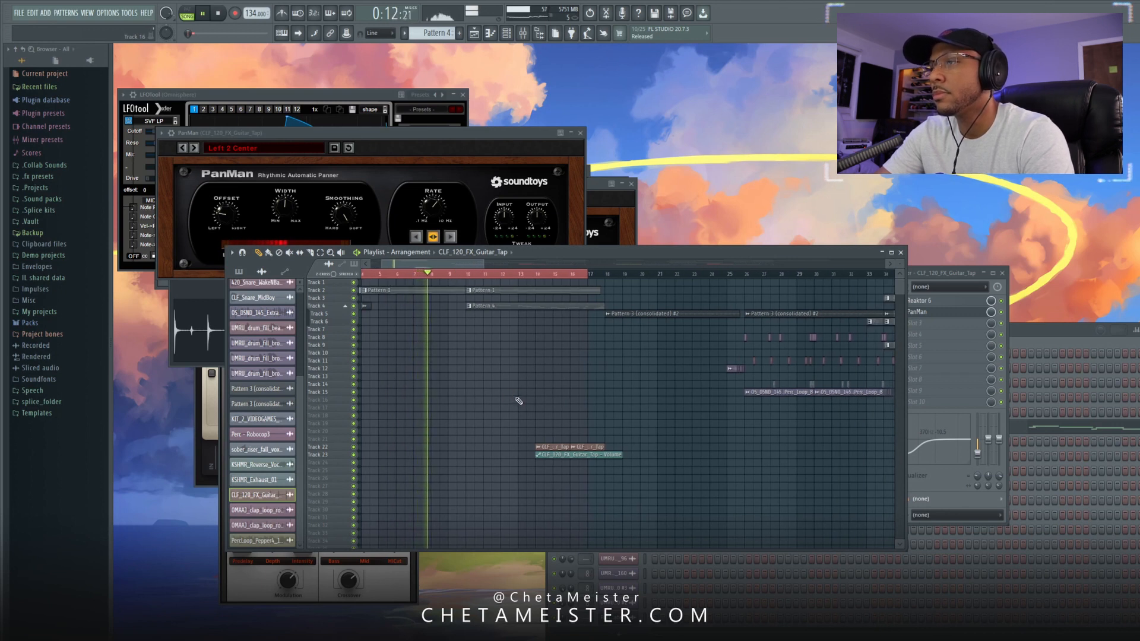
Listen through the guitar tap section while looking over the playlist's drum tracks, and stop playback
{"action": "left_click_drag", "start_coordinate": [516, 398], "coordinate": [545, 410]}
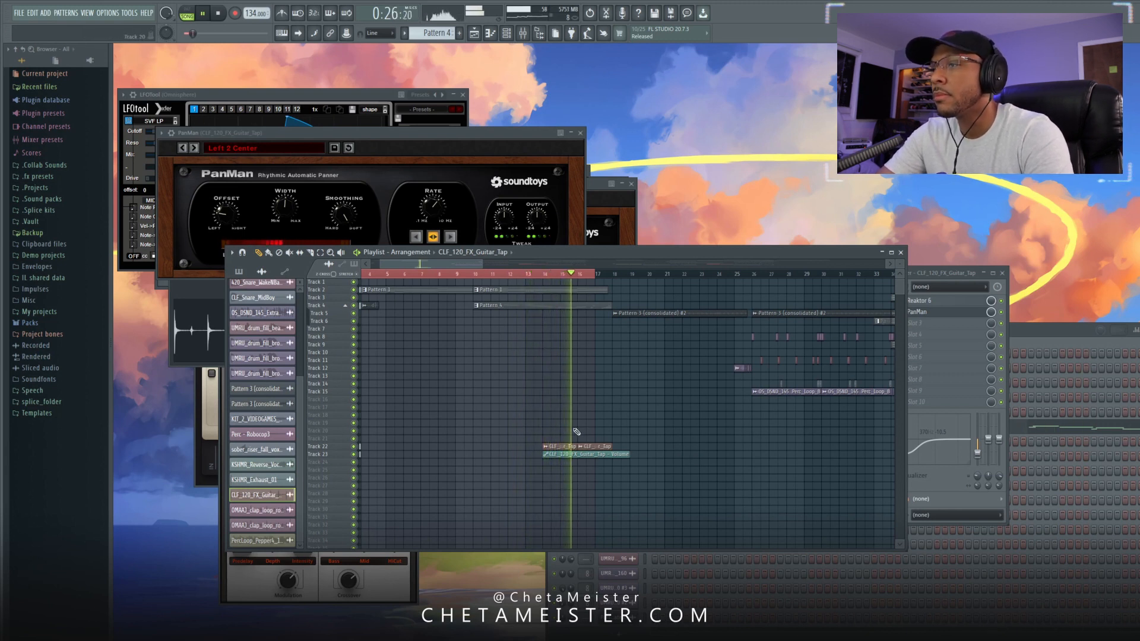
{"action": "scroll", "coordinate": [576, 432], "scroll_direction": "up", "scroll_amount": 3}
{"action": "left_click_drag", "start_coordinate": [633, 427], "coordinate": [568, 477]}
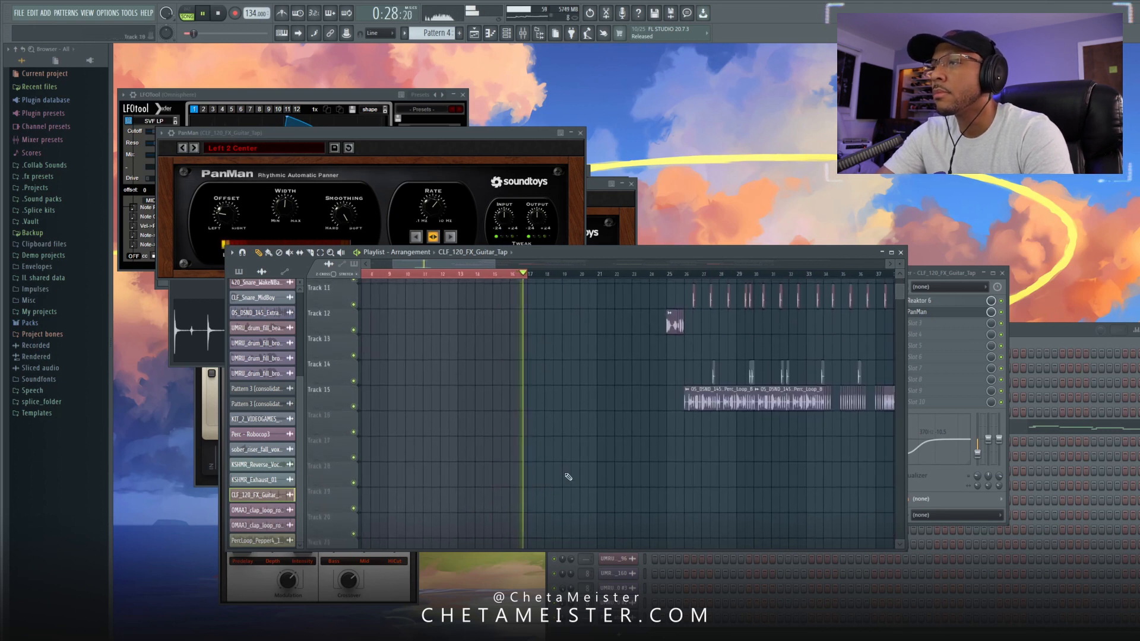
{"action": "left_click_drag", "start_coordinate": [557, 410], "coordinate": [591, 461]}
{"action": "left_click_drag", "start_coordinate": [583, 364], "coordinate": [540, 527]}
{"action": "key", "text": "space"}
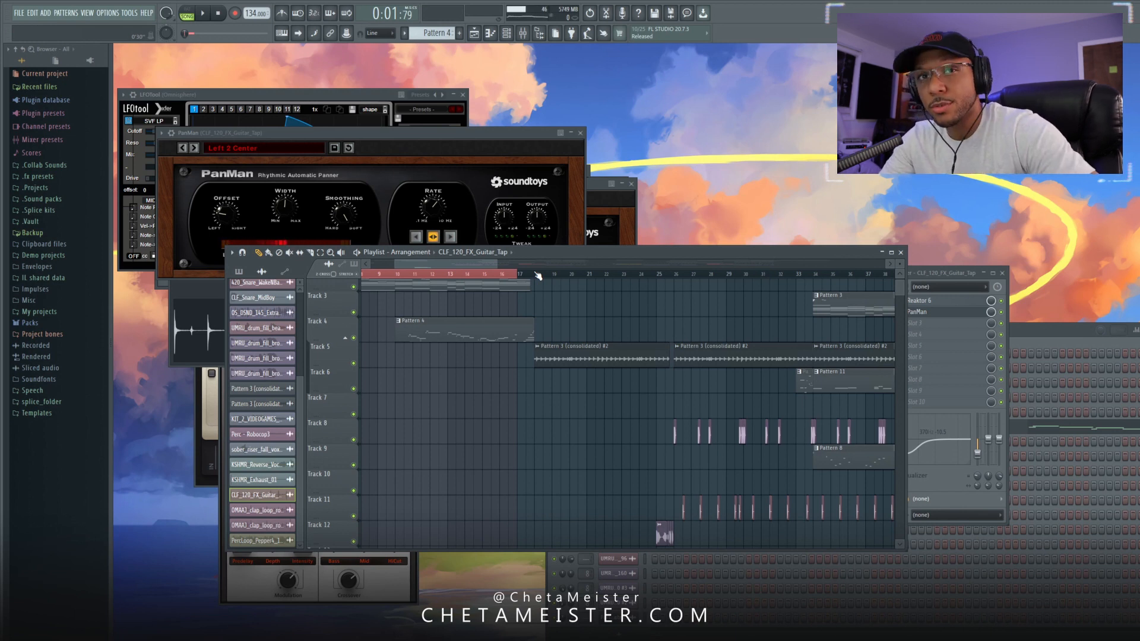
Switch to Pattern 7 in the channel rack and open its Kontakt Portable channel with the Strummed Acoustic 2 guitar
{"action": "key", "text": "F5"}
{"action": "key", "text": "F6"}
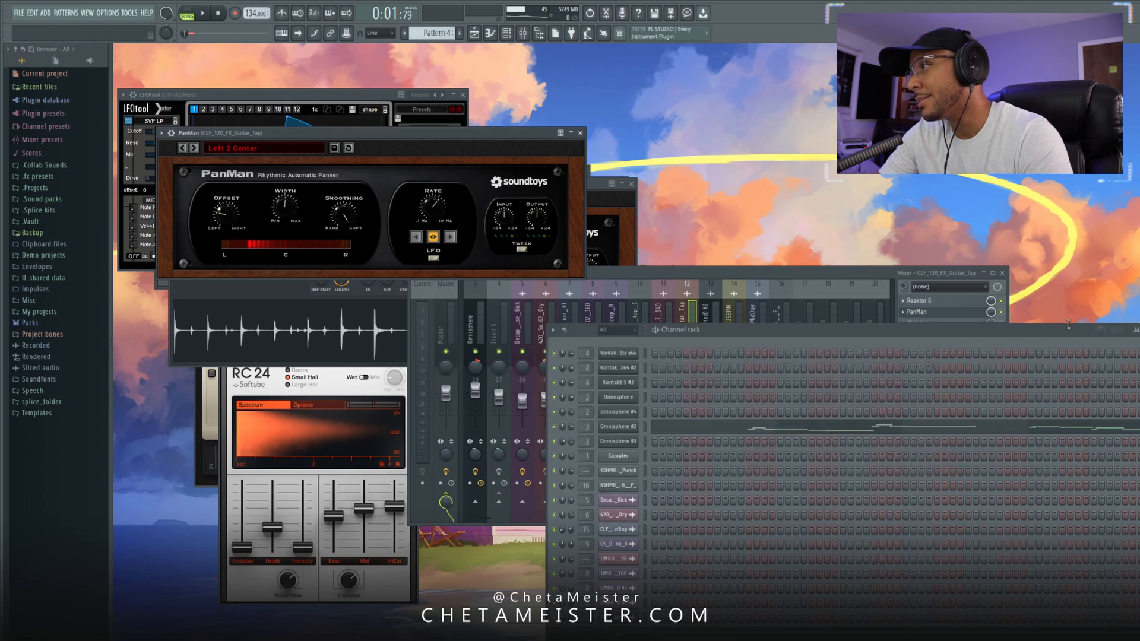
{"action": "left_click_drag", "start_coordinate": [867, 245], "coordinate": [659, 158]}
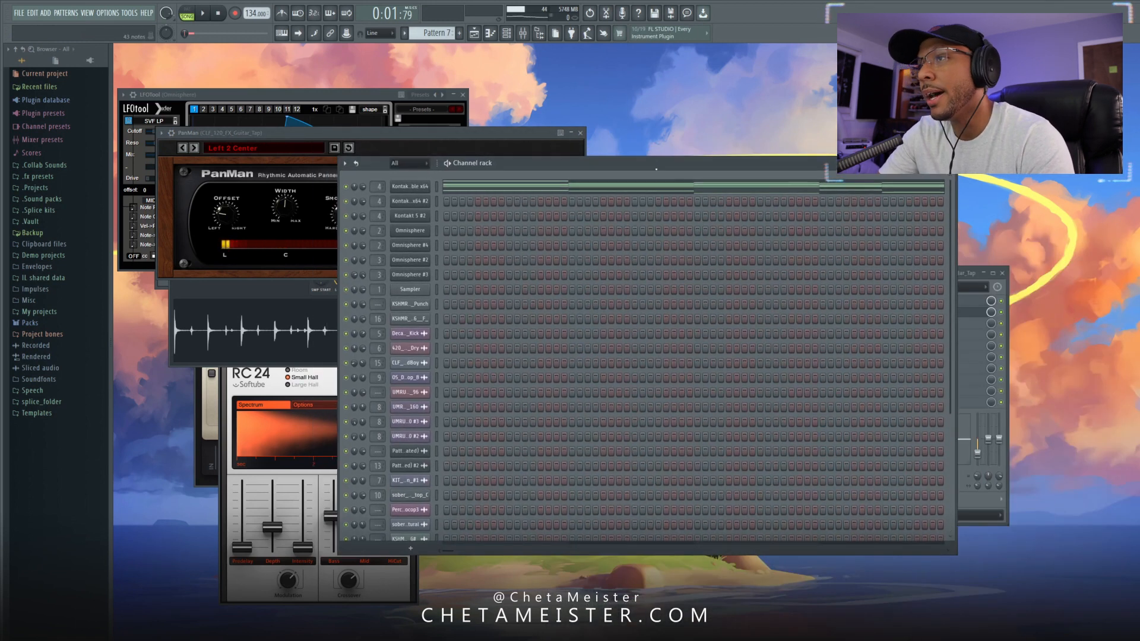
{"action": "left_click", "coordinate": [420, 187]}
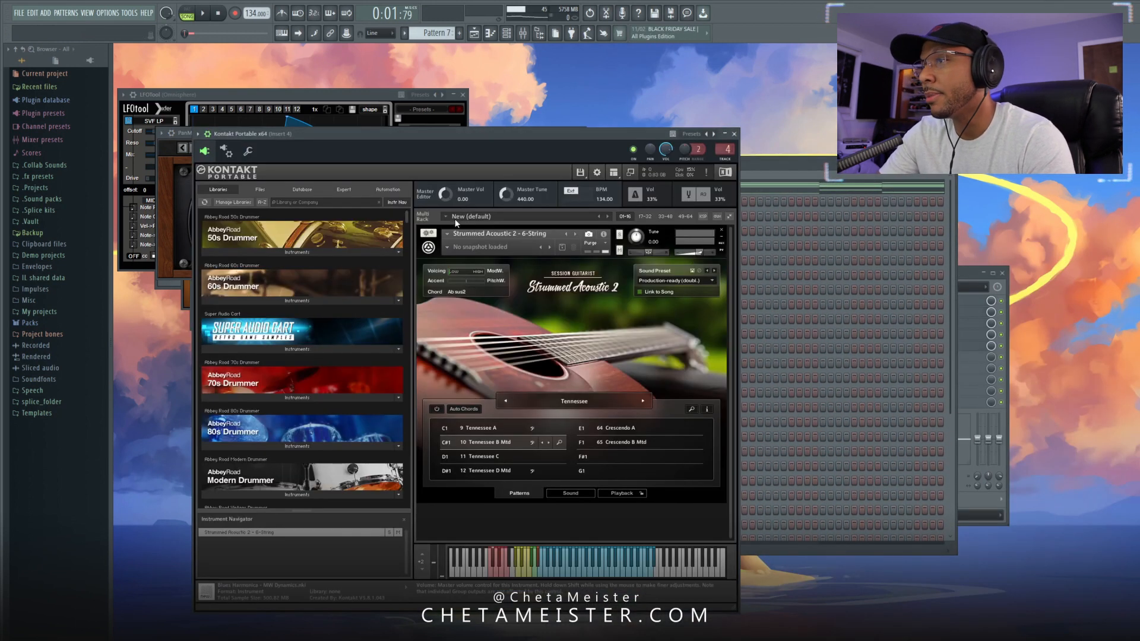
{"action": "left_click_drag", "start_coordinate": [538, 140], "coordinate": [634, 142]}
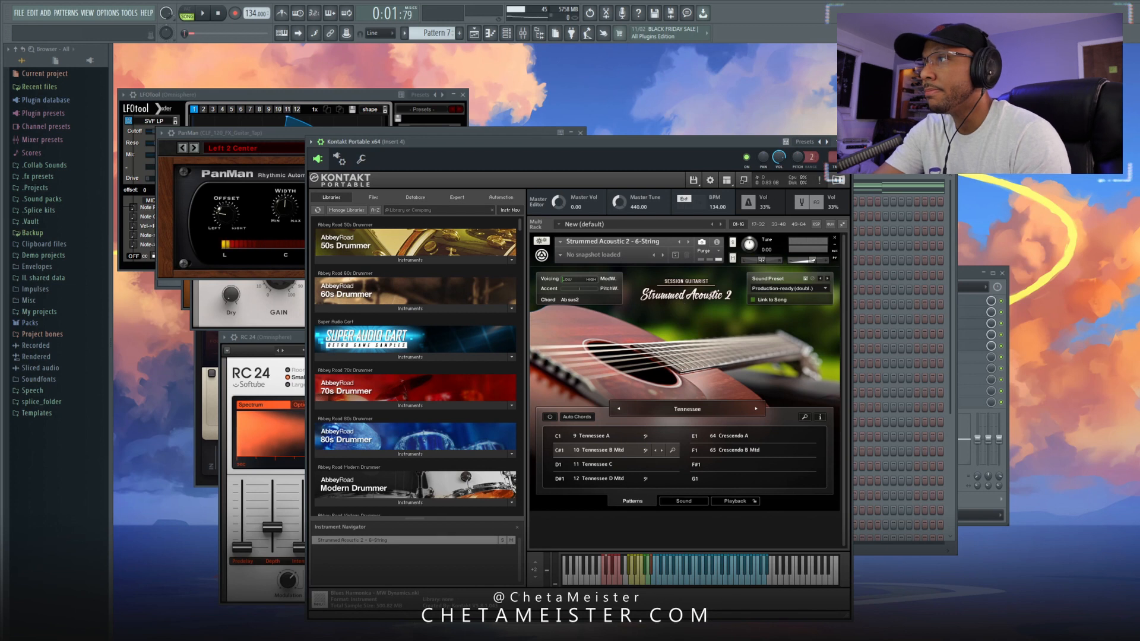
{"action": "key", "text": "F6"}
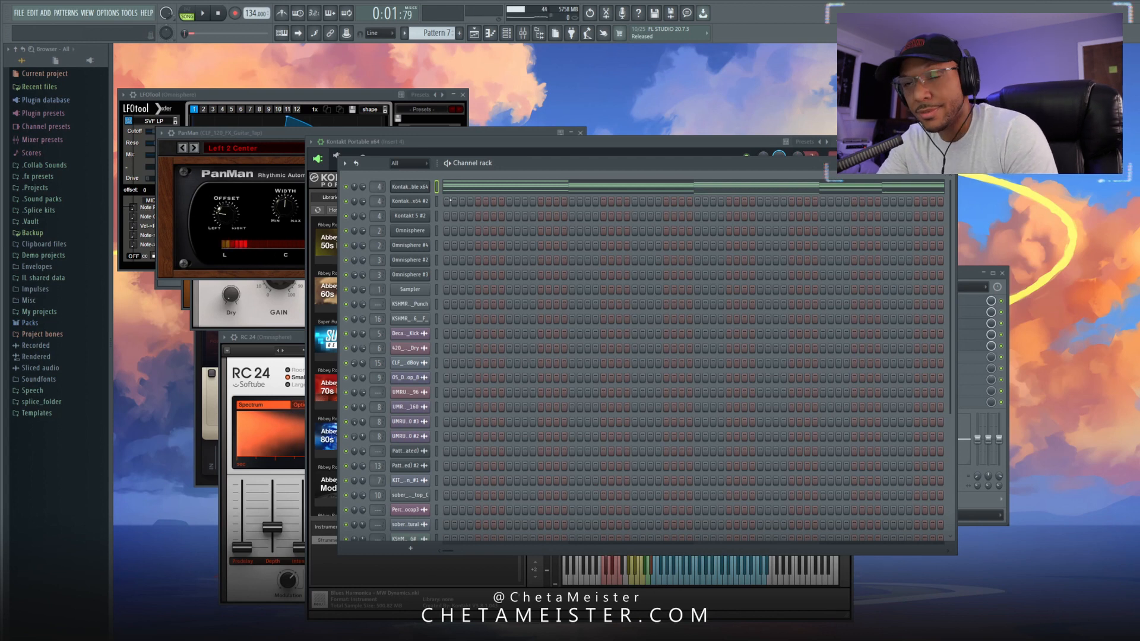
{"action": "left_click", "coordinate": [413, 186]}
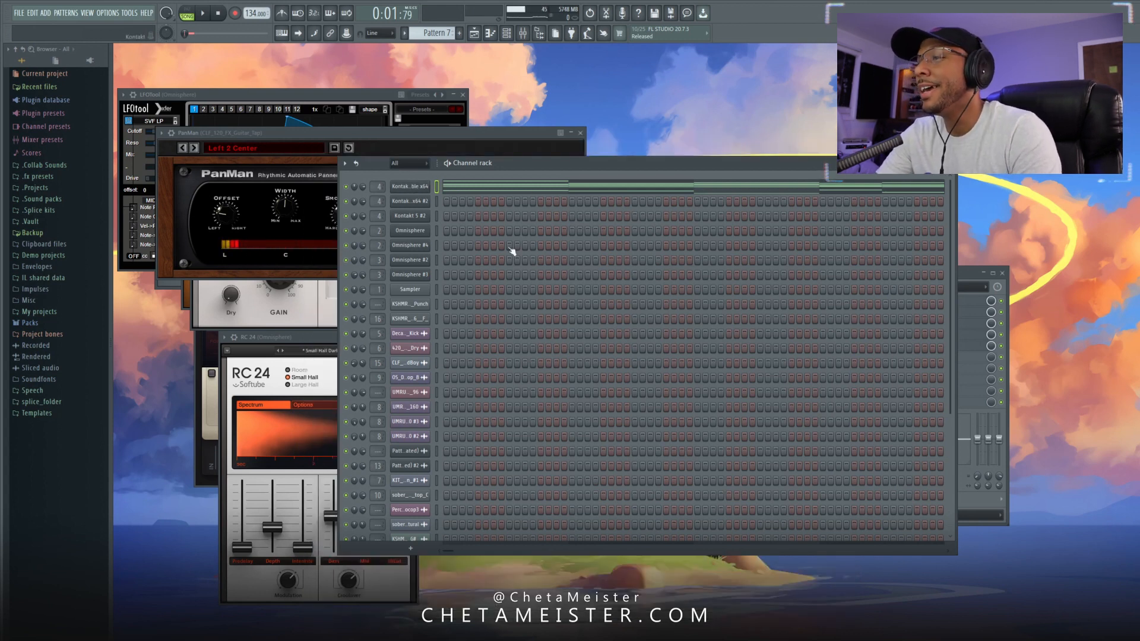
{"action": "left_click", "coordinate": [410, 187]}
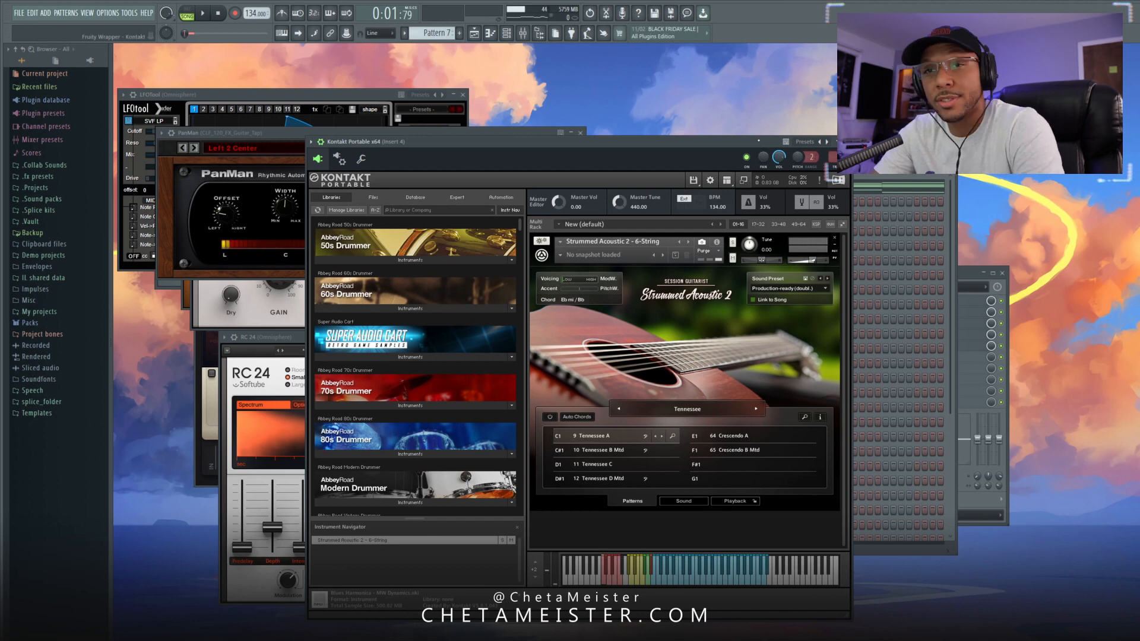
Review Pattern 7's chord notes in the piano roll and place a Pattern 7 clip on Track 1 at bar 21
{"action": "key", "text": "F5"}
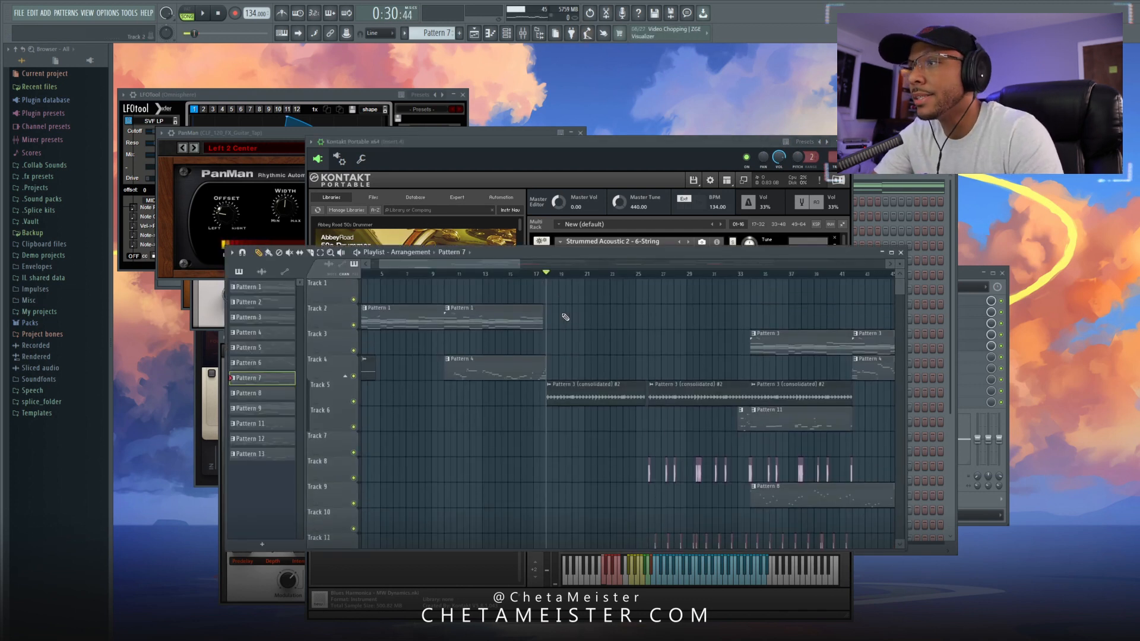
{"action": "left_click", "coordinate": [887, 189]}
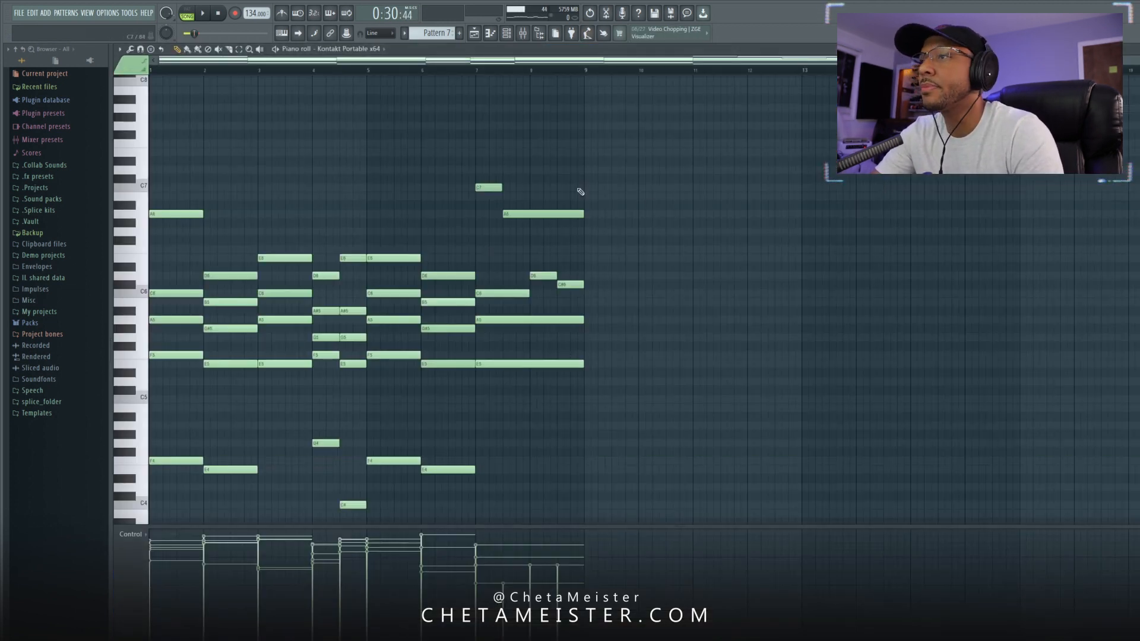
{"action": "left_click", "coordinate": [475, 33]}
{"action": "left_click_drag", "start_coordinate": [539, 315], "coordinate": [626, 289]}
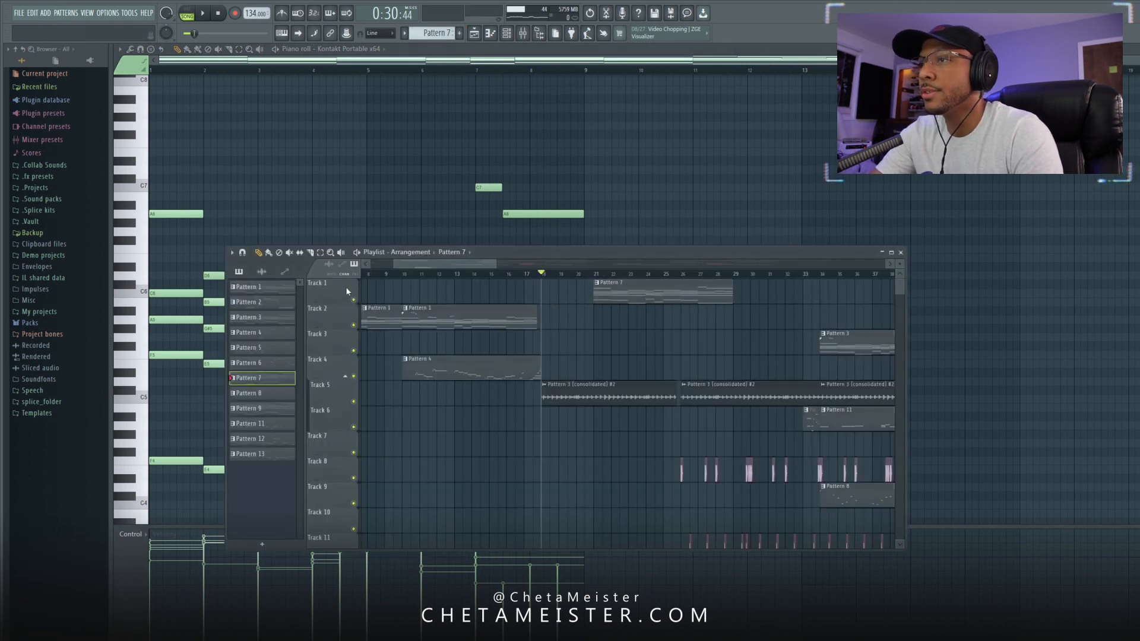
Solo Track 1 and play the Pattern 7 clip from its start at bar 21
{"action": "left_click", "coordinate": [354, 299], "text": "ctrl"}
{"action": "left_click", "coordinate": [596, 275]}
{"action": "key", "text": "space"}
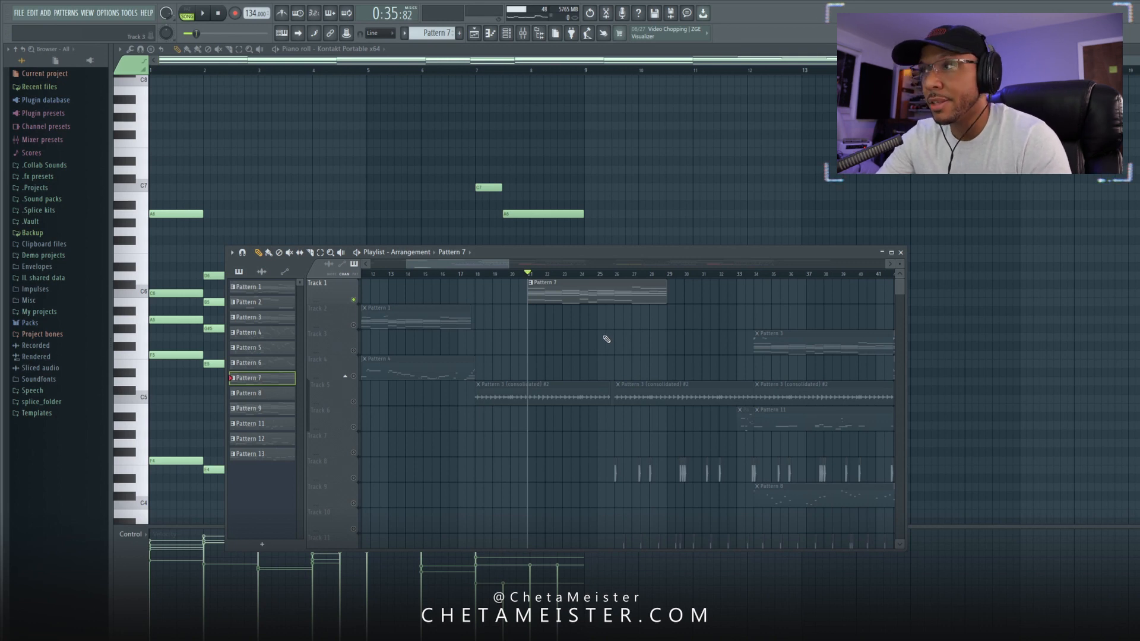
Select the Pattern 7 clip, set the time selection to bars 21 through 28, and consolidate the clip to audio
{"action": "left_click_drag", "start_coordinate": [694, 299], "coordinate": [445, 321]}
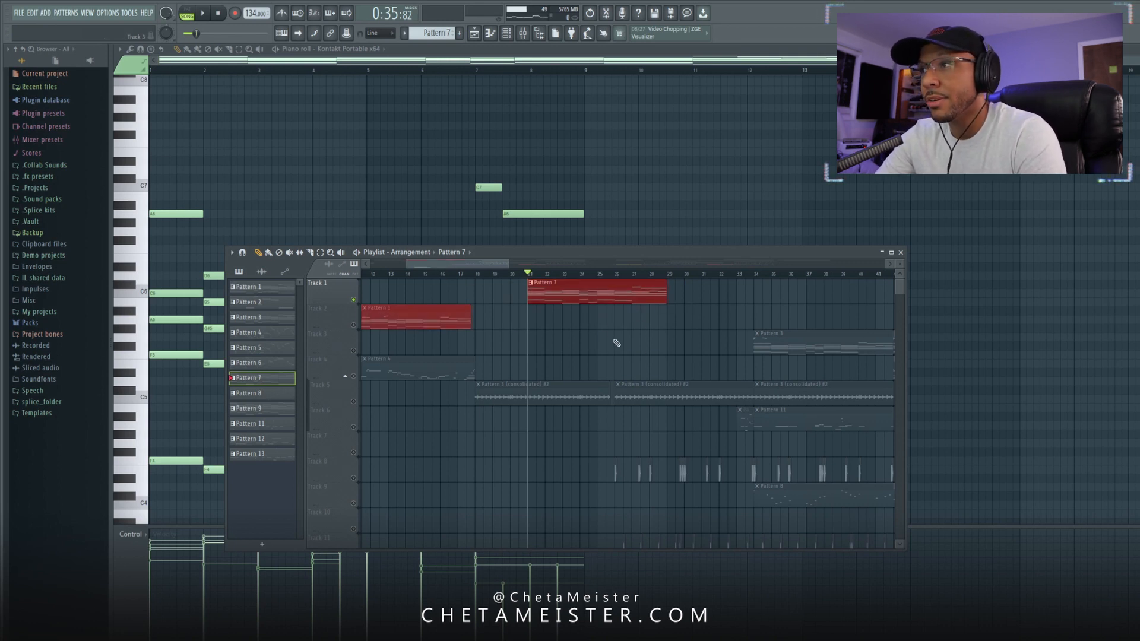
{"action": "left_click_drag", "start_coordinate": [711, 322], "coordinate": [581, 285]}
{"action": "left_click", "coordinate": [680, 322], "text": "ctrl"}
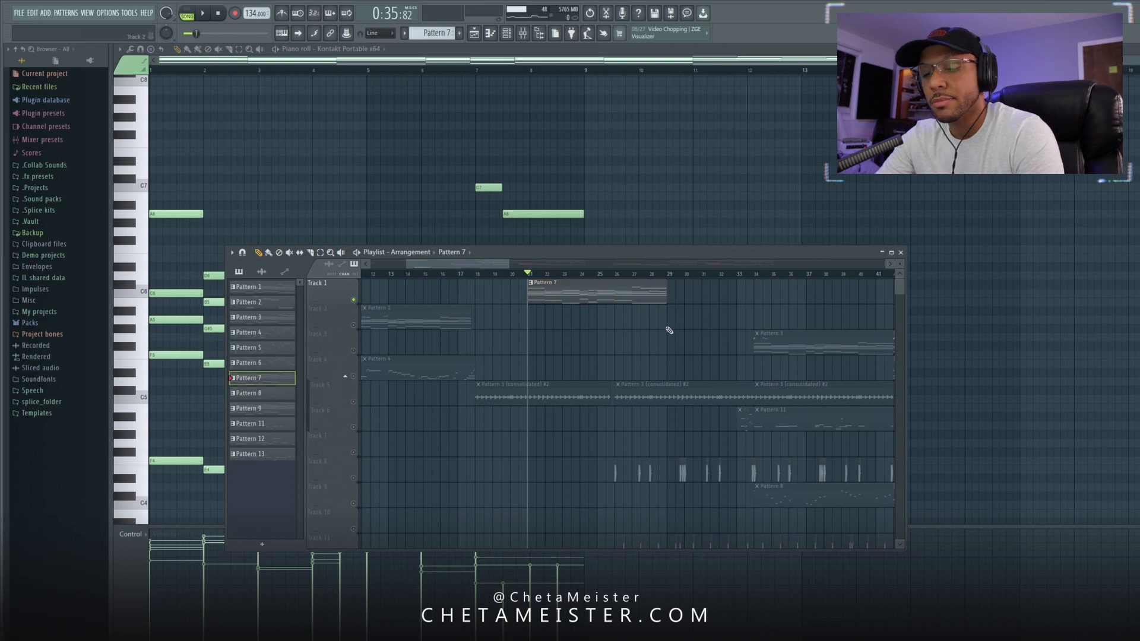
{"action": "left_click_drag", "start_coordinate": [671, 328], "coordinate": [482, 269]}
{"action": "left_click_drag", "start_coordinate": [687, 328], "coordinate": [521, 266]}
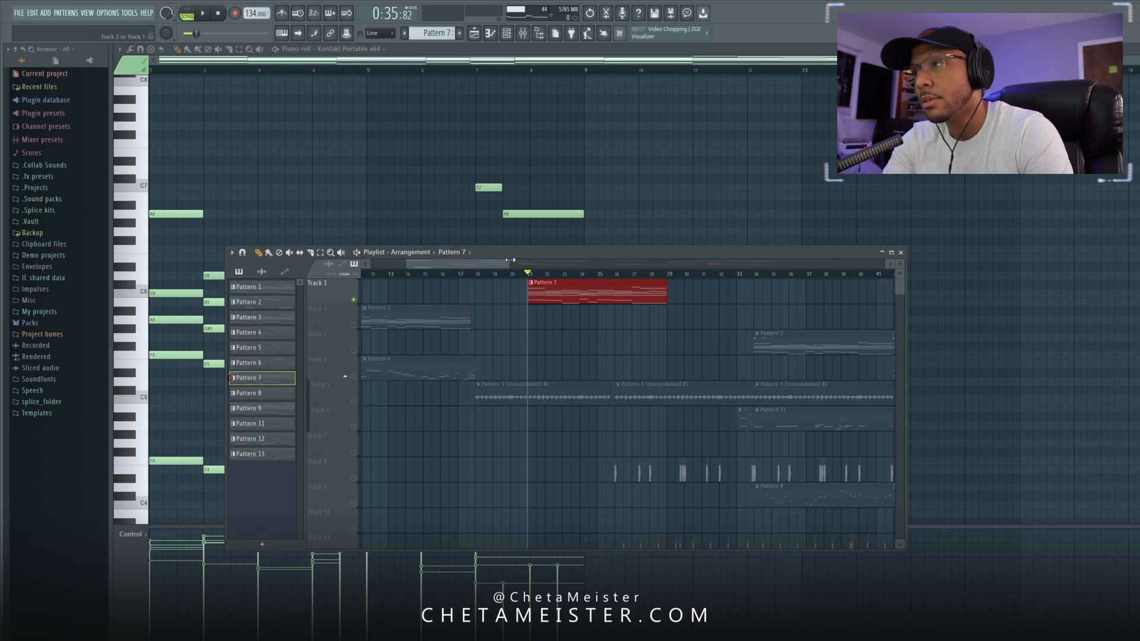
{"action": "key", "text": "ctrl+Return"}
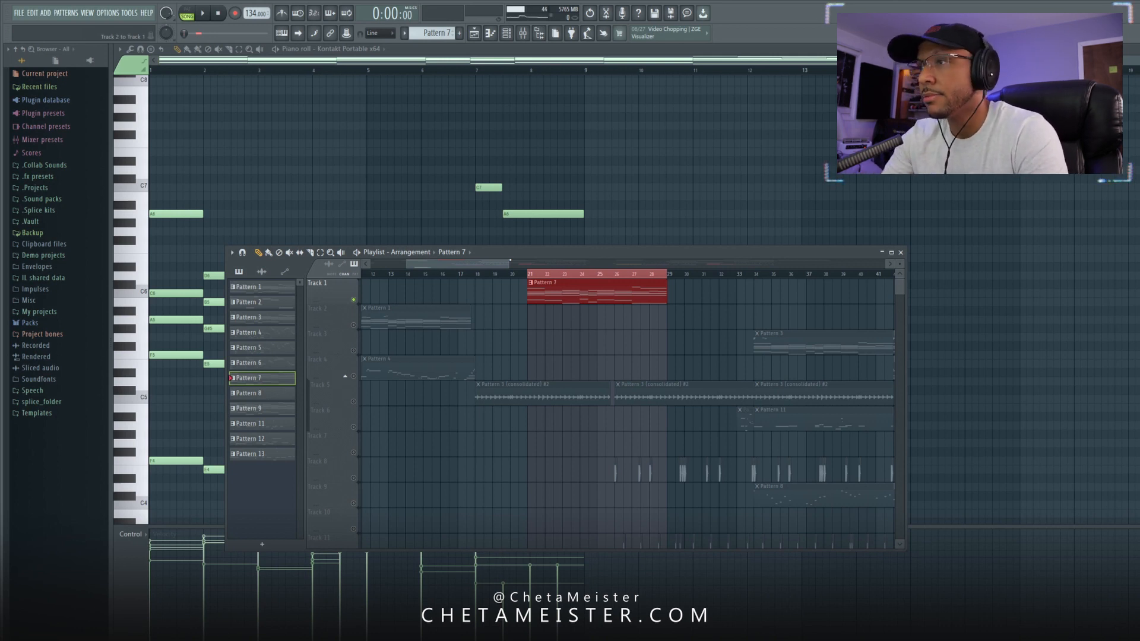
{"action": "key", "text": "space"}
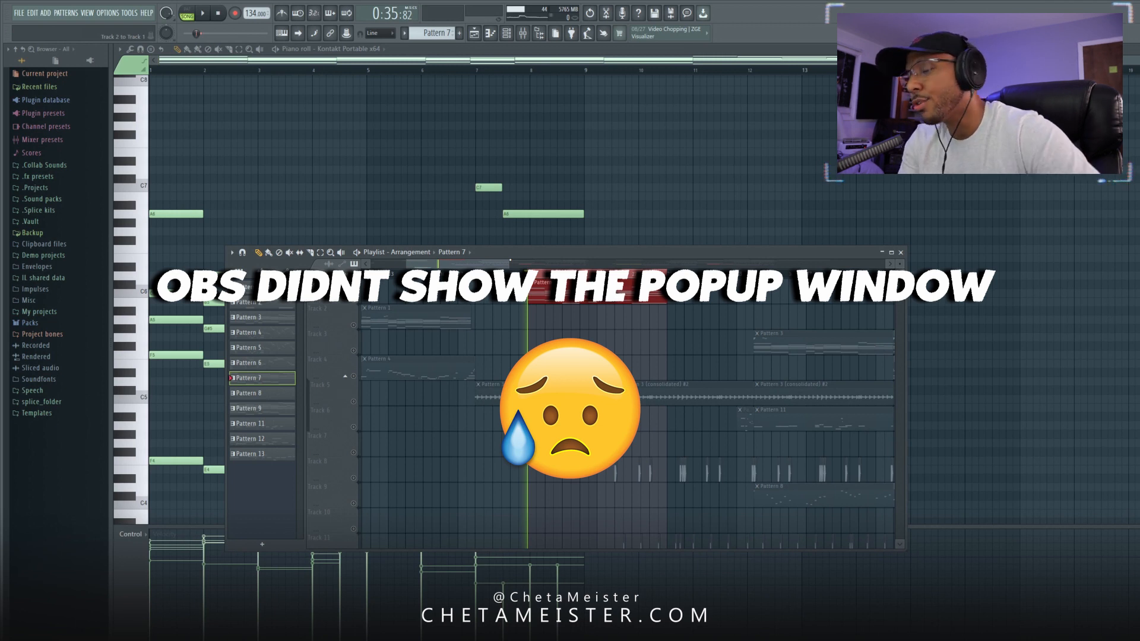
{"action": "left_click", "coordinate": [647, 320]}
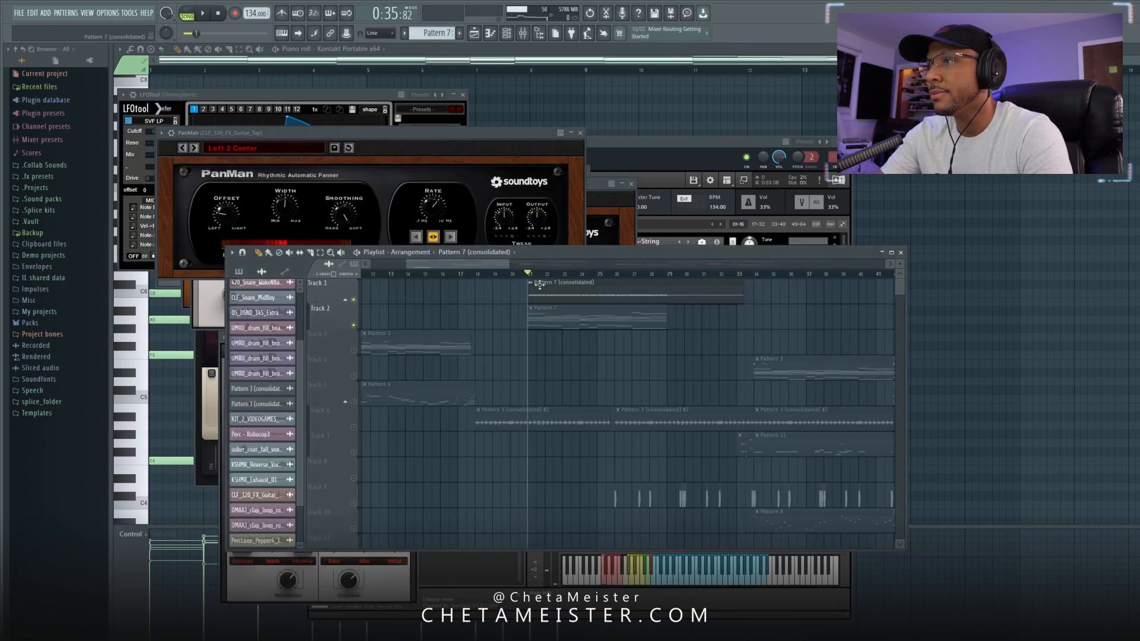
Solo the track holding the consolidated Pattern 7 audio clip, play it from bar 21 and stop playback
{"action": "right_click", "coordinate": [354, 300]}
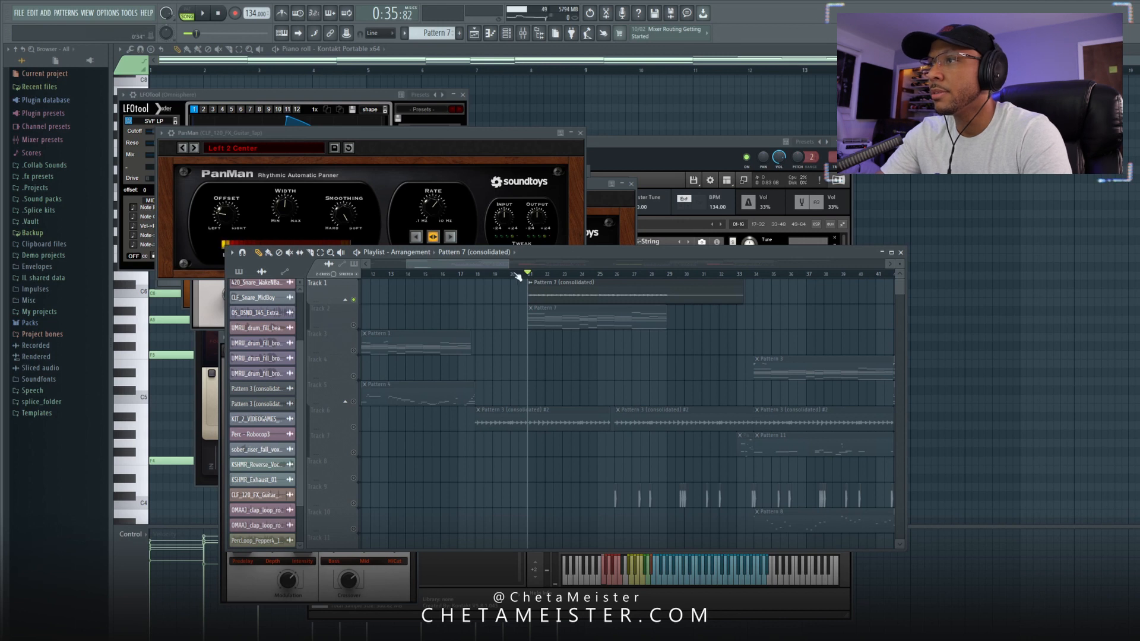
{"action": "key", "text": "space"}
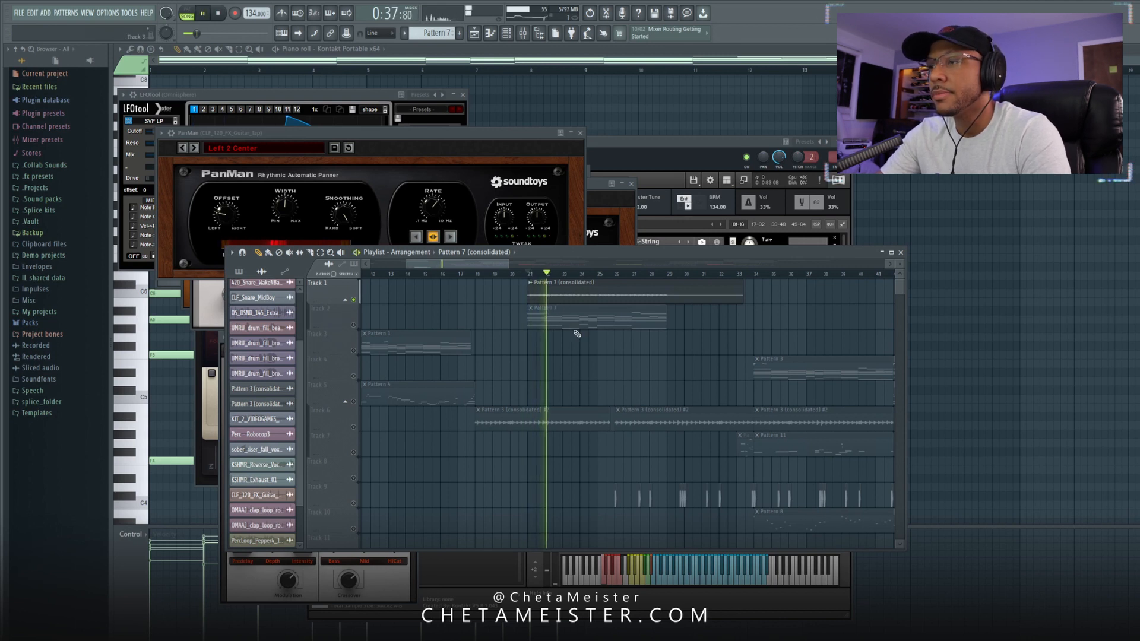
{"action": "key", "text": "space"}
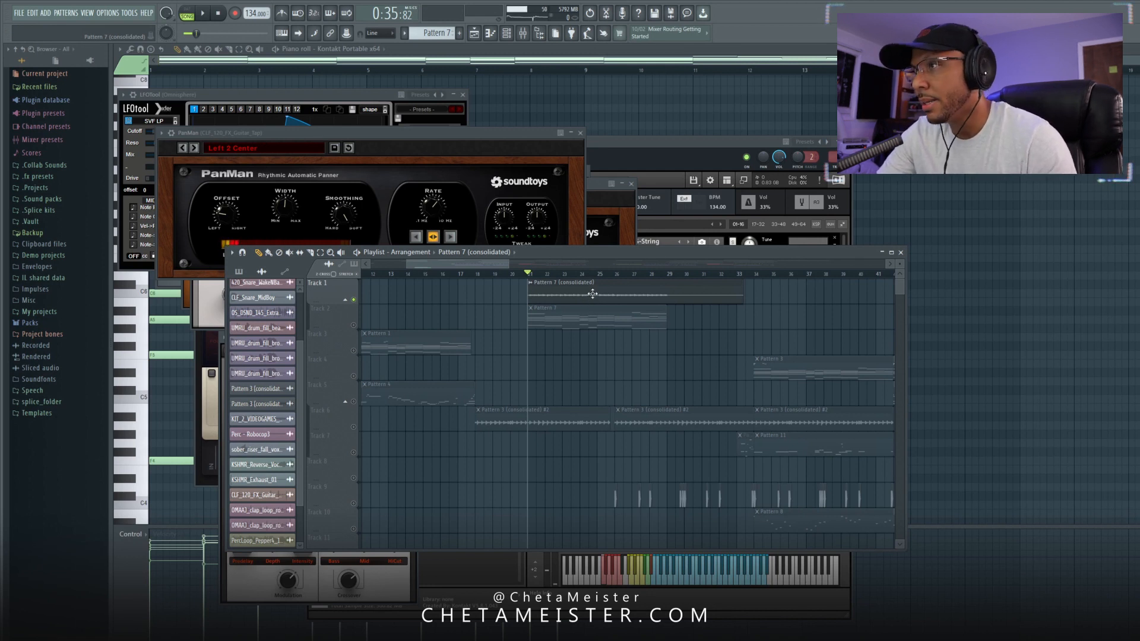
Enable the drum Tracks 9, 12 and 15 in the playlist
{"action": "scroll", "coordinate": [555, 380], "scroll_direction": "down", "scroll_amount": 8}
{"action": "scroll", "coordinate": [561, 387], "scroll_direction": "up", "scroll_amount": 3}
{"action": "scroll", "coordinate": [523, 421], "scroll_direction": "down", "scroll_amount": 1}
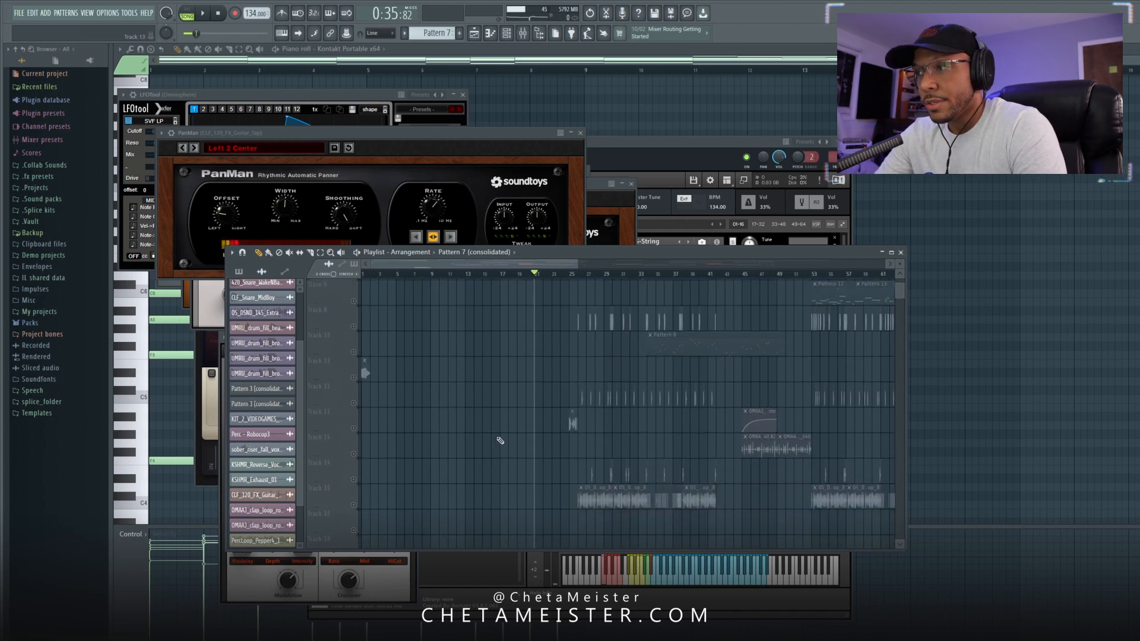
{"action": "scroll", "coordinate": [496, 440], "scroll_direction": "down", "scroll_amount": 1}
{"action": "scroll", "coordinate": [457, 404], "scroll_direction": "up", "scroll_amount": 4}
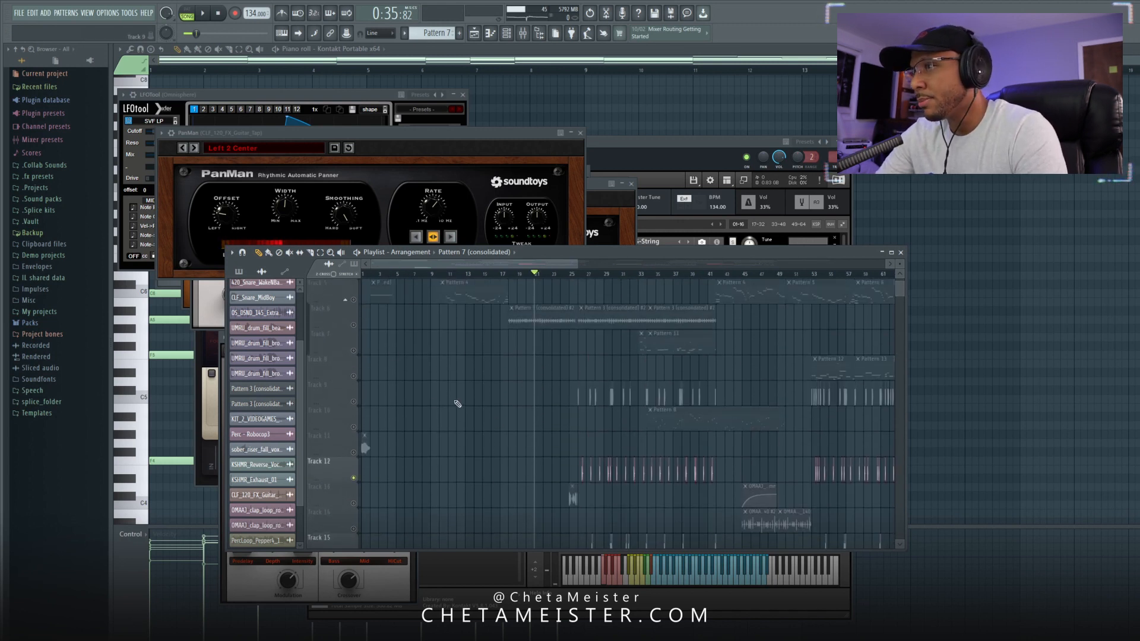
{"action": "left_click", "coordinate": [354, 401]}
{"action": "scroll", "coordinate": [522, 443], "scroll_direction": "up", "scroll_amount": 2}
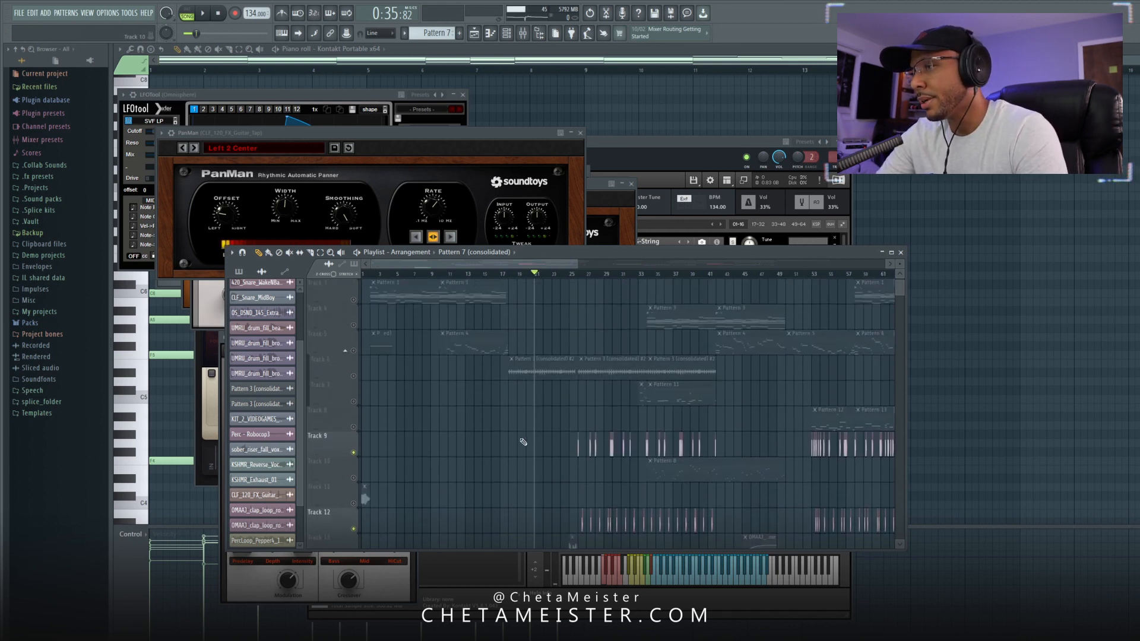
Play the enabled drum tracks from bar 25 and examine their clips across the playlist
{"action": "scroll", "coordinate": [523, 443], "scroll_direction": "down", "scroll_amount": 5}
{"action": "scroll", "coordinate": [541, 445], "scroll_direction": "up", "scroll_amount": 1}
{"action": "left_click_drag", "start_coordinate": [622, 428], "coordinate": [463, 481]}
{"action": "left_click", "coordinate": [425, 275]}
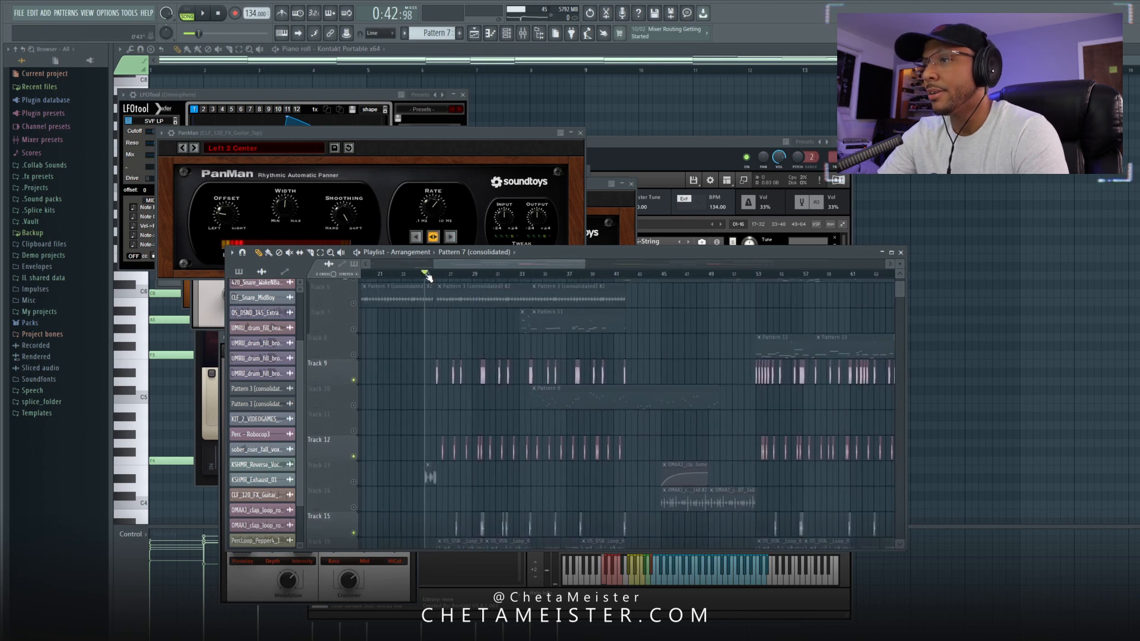
{"action": "key", "text": "space"}
{"action": "scroll", "coordinate": [438, 494], "scroll_direction": "down", "scroll_amount": 4}
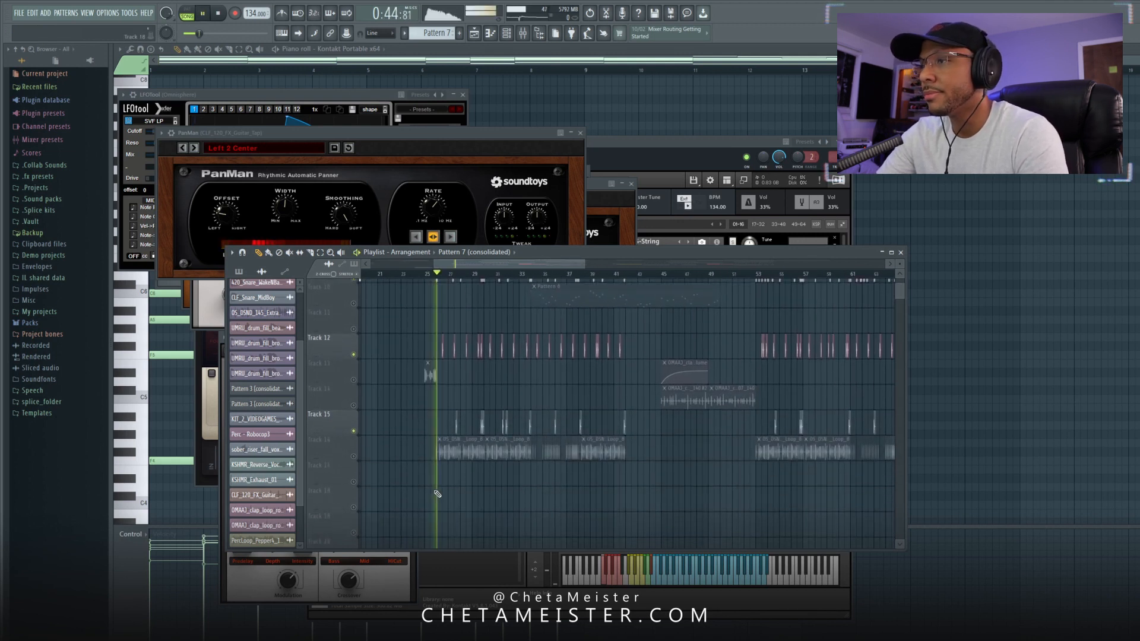
{"action": "scroll", "coordinate": [488, 355], "scroll_direction": "up", "scroll_amount": 2}
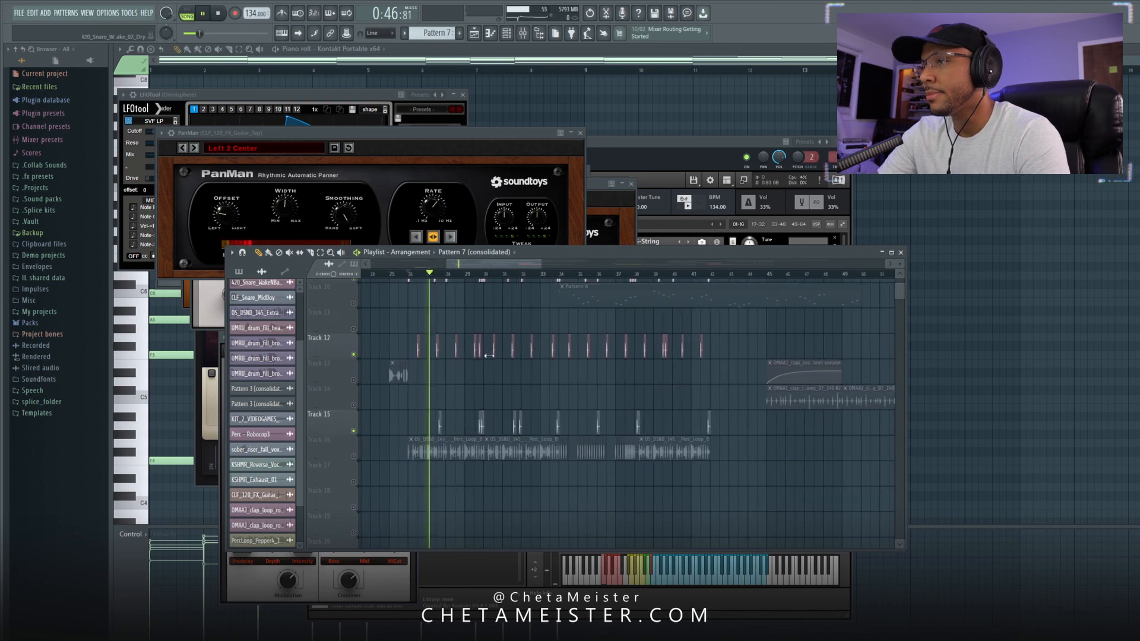
{"action": "scroll", "coordinate": [434, 378], "scroll_direction": "up", "scroll_amount": 7}
{"action": "scroll", "coordinate": [433, 380], "scroll_direction": "down", "scroll_amount": 6}
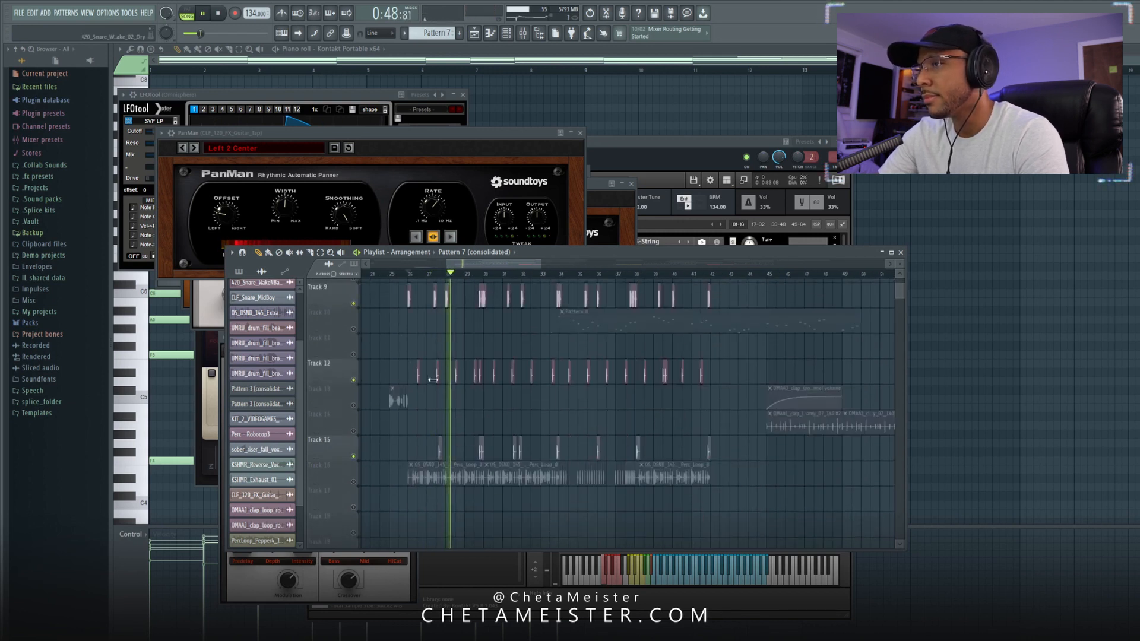
{"action": "scroll", "coordinate": [434, 374], "scroll_direction": "down", "scroll_amount": 1}
{"action": "scroll", "coordinate": [434, 357], "scroll_direction": "up", "scroll_amount": 3}
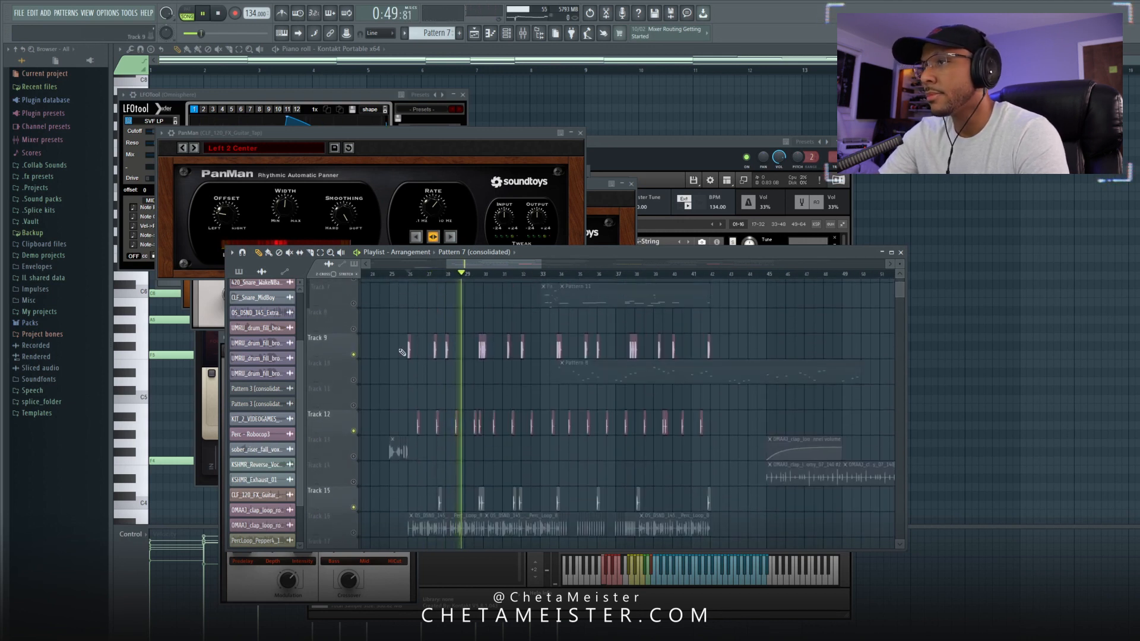
Open the Decap_Base_Kick sample's settings, show its effect chain on mixer track 5 and preview the kick
{"action": "double_click", "coordinate": [436, 346]}
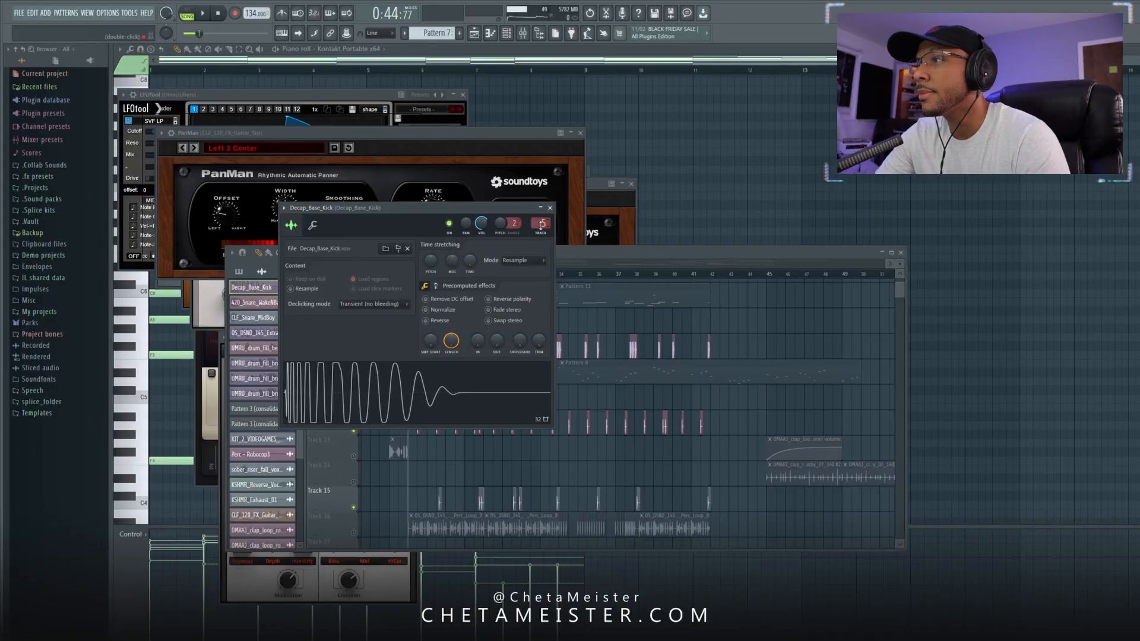
{"action": "left_click", "coordinate": [541, 225]}
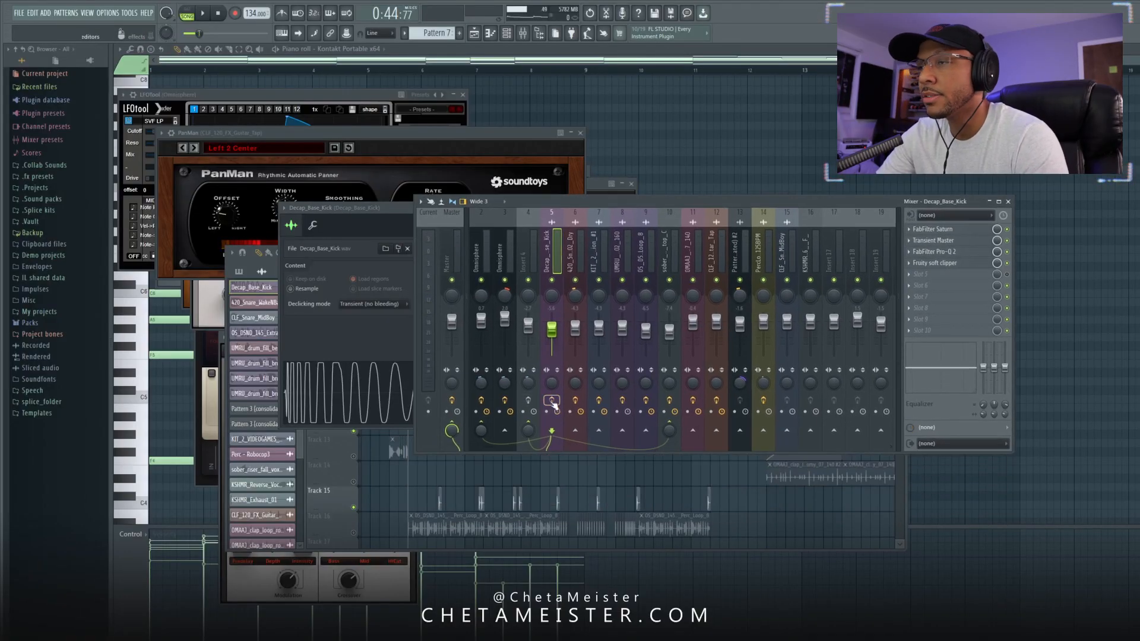
{"action": "left_click", "coordinate": [360, 384]}
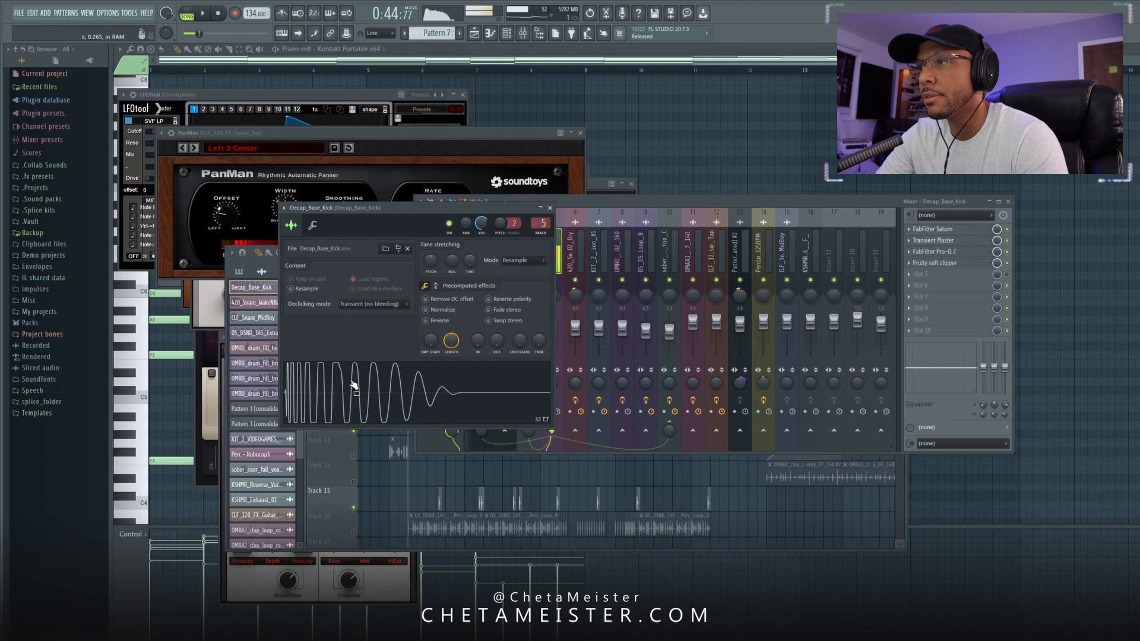
{"action": "left_click_drag", "start_coordinate": [618, 202], "coordinate": [702, 198]}
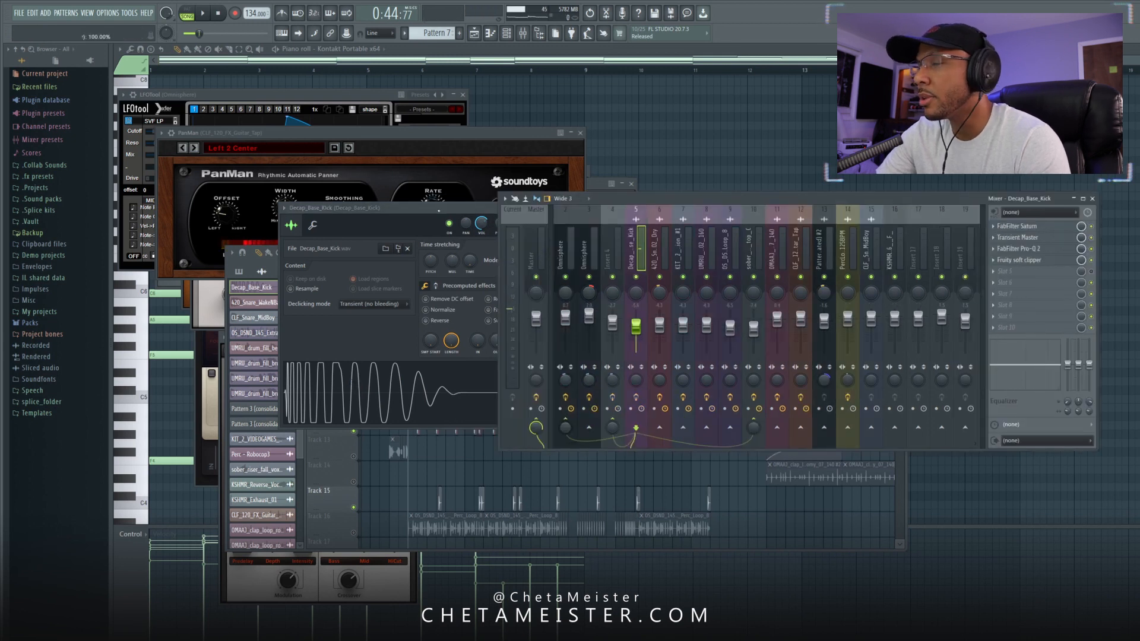
Show the kick's effects on mixer track 5: FabFilter Saturn, Transient Master, FabFilter Pro-Q 2 and Fruity soft clipper
{"action": "left_click_drag", "start_coordinate": [428, 208], "coordinate": [398, 203]}
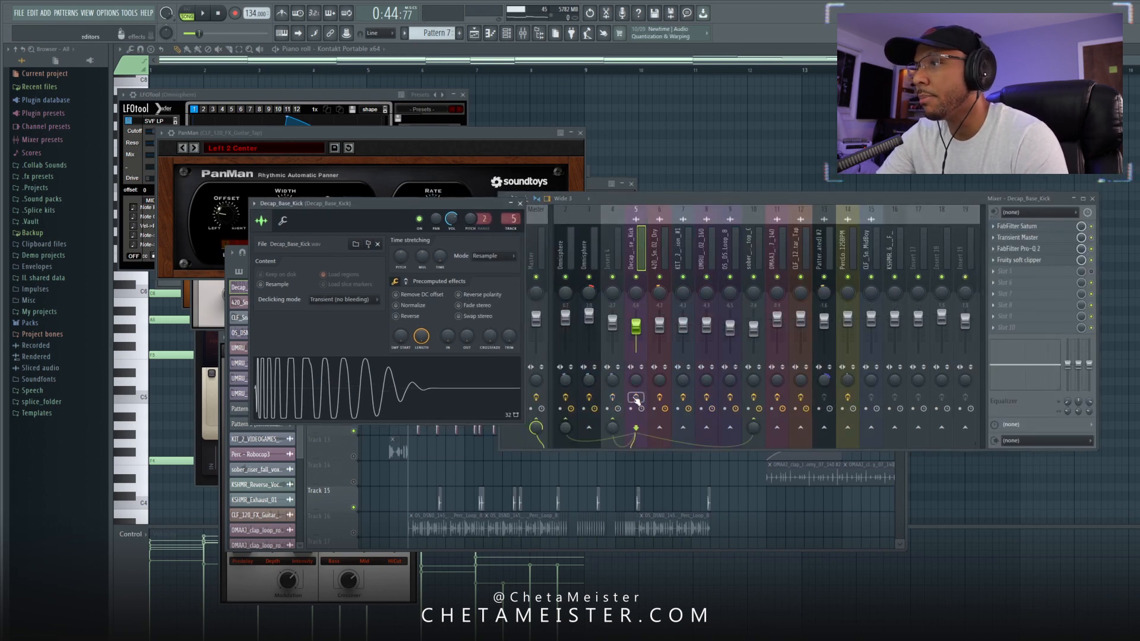
{"action": "left_click_drag", "start_coordinate": [911, 197], "coordinate": [858, 295]}
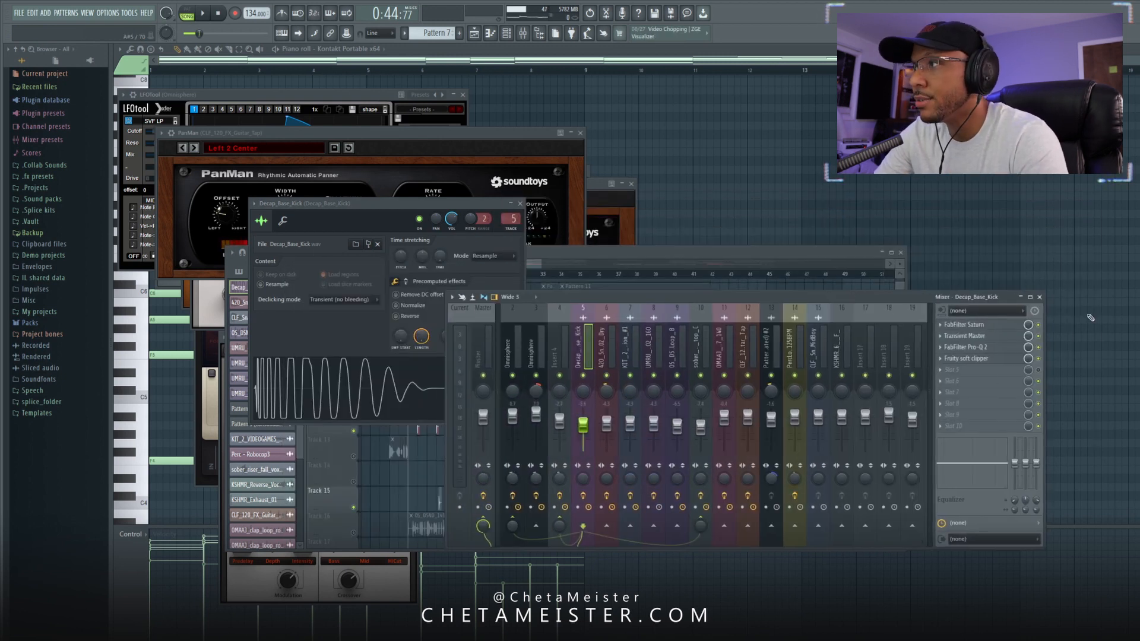
{"action": "left_click", "coordinate": [965, 325]}
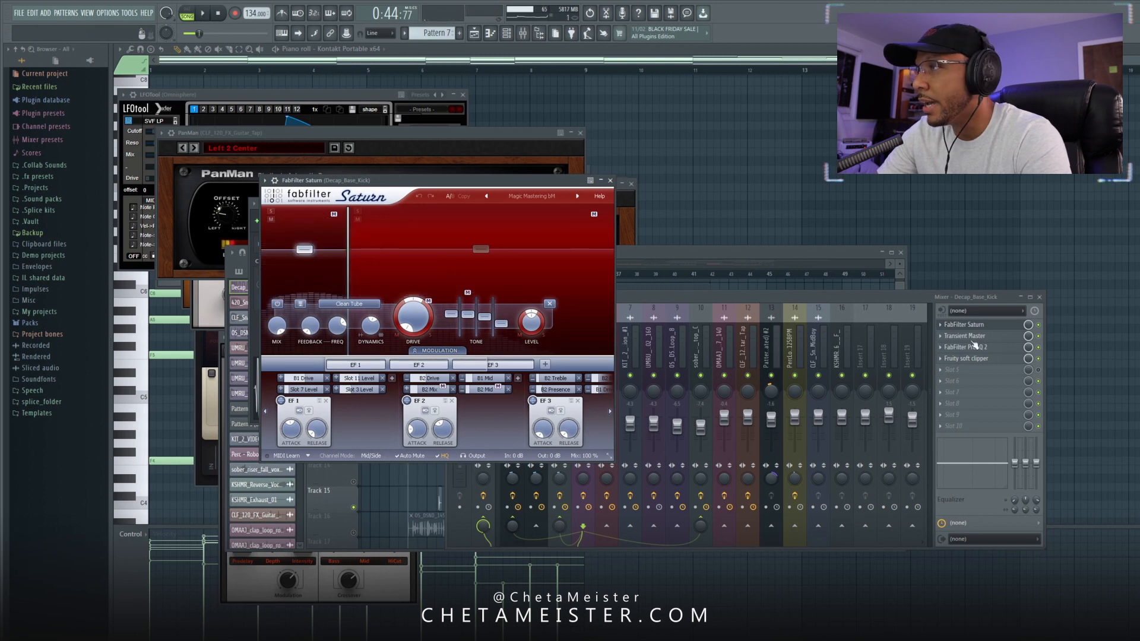
{"action": "left_click", "coordinate": [992, 339]}
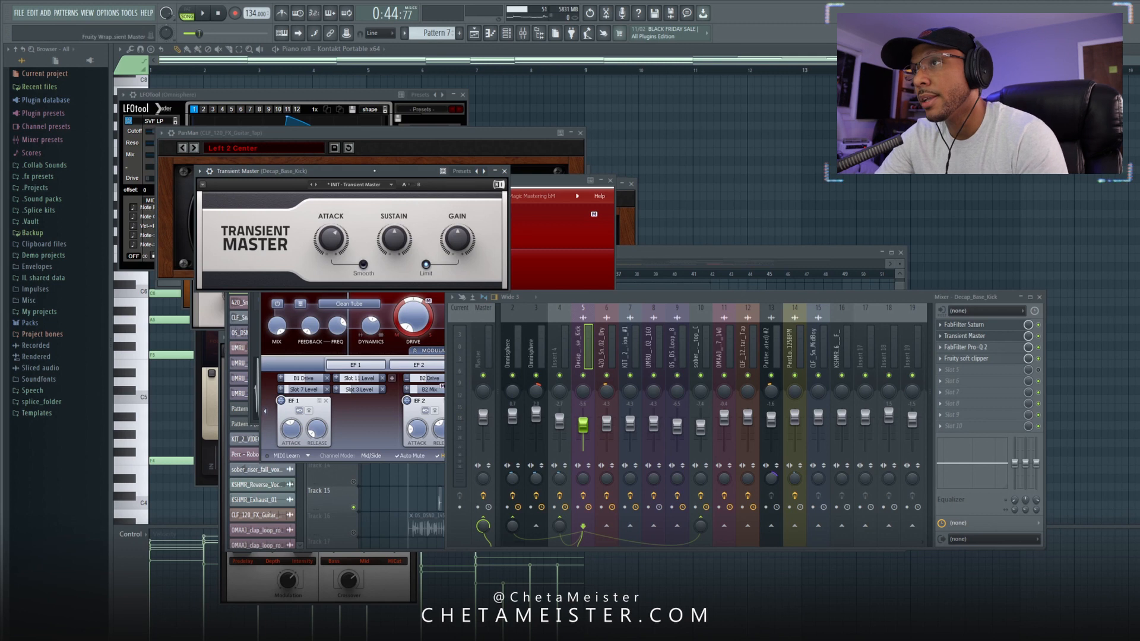
{"action": "mouse_move", "coordinate": [328, 245]}
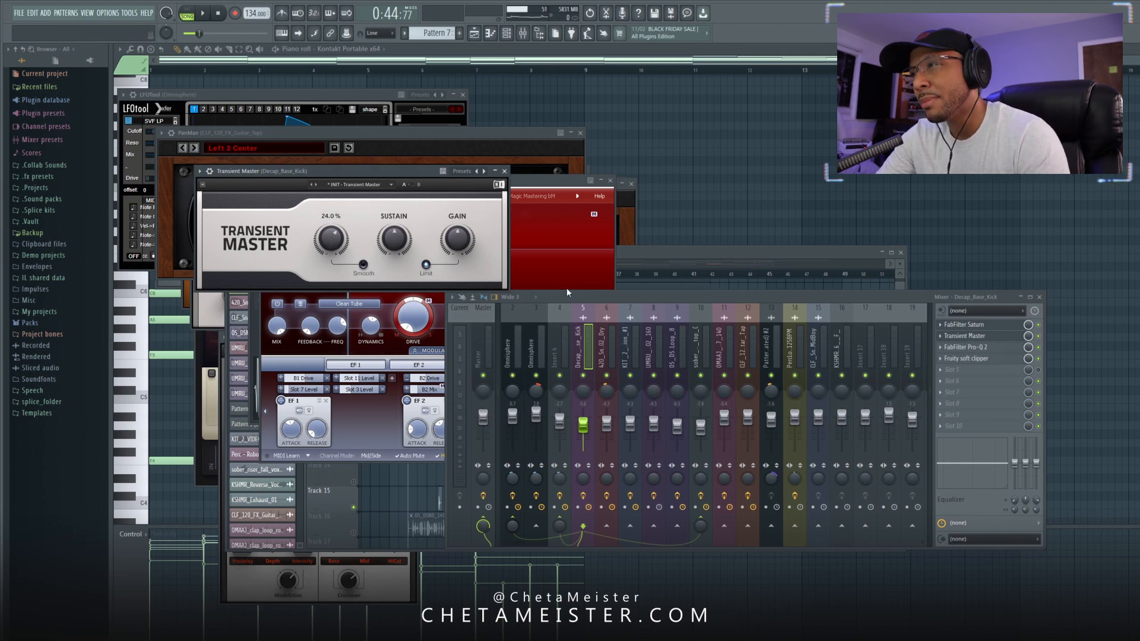
{"action": "left_click", "coordinate": [970, 348]}
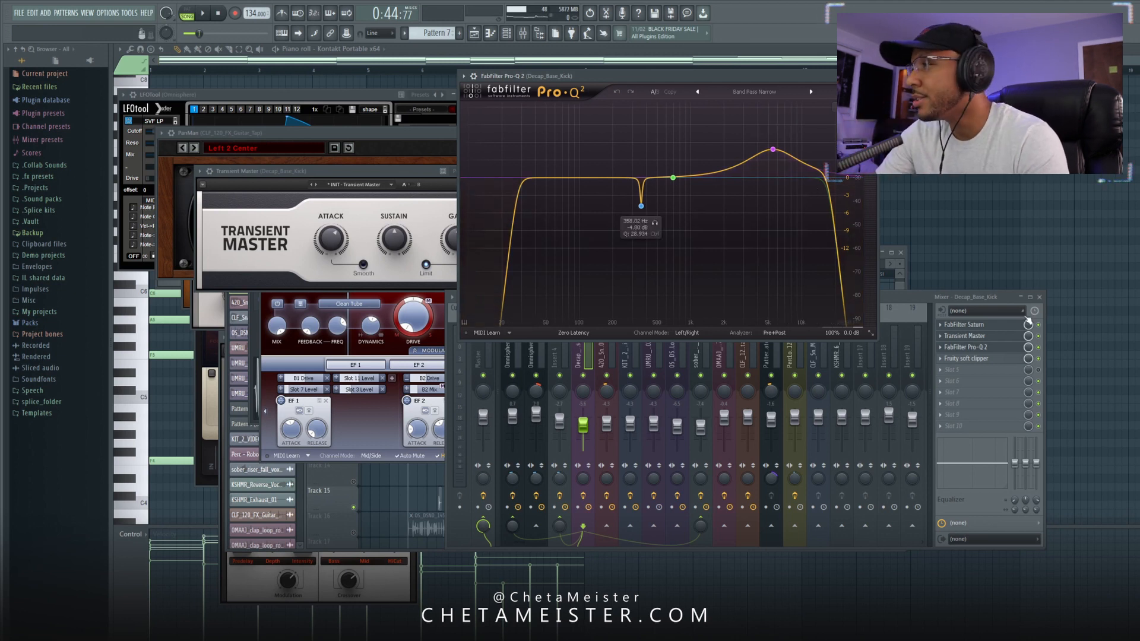
{"action": "left_click", "coordinate": [978, 361]}
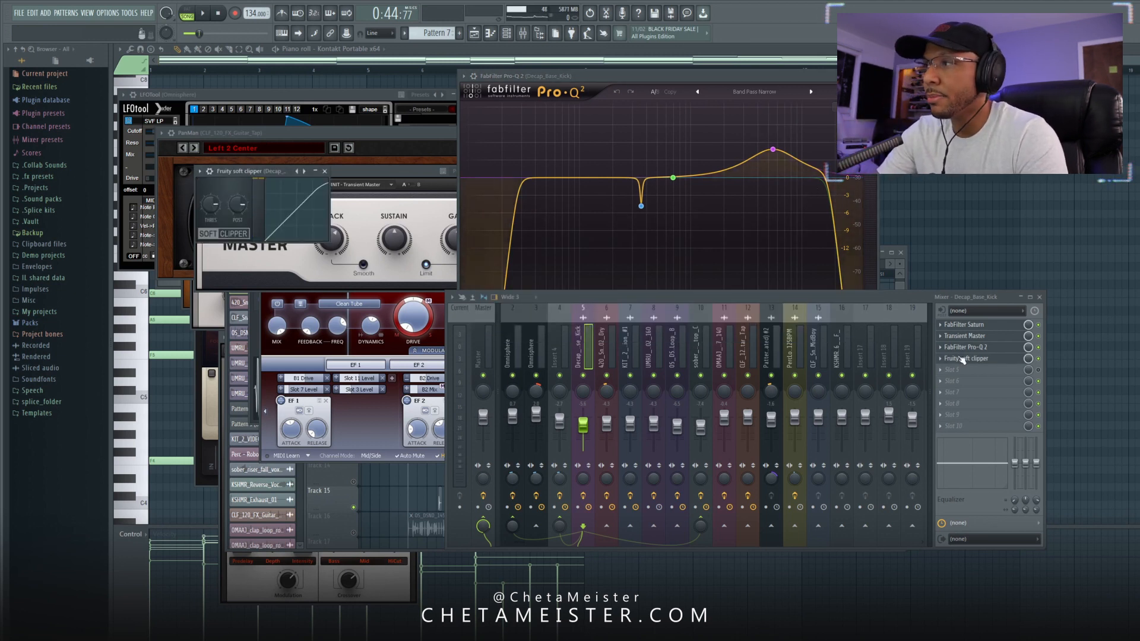
{"action": "left_click", "coordinate": [965, 360]}
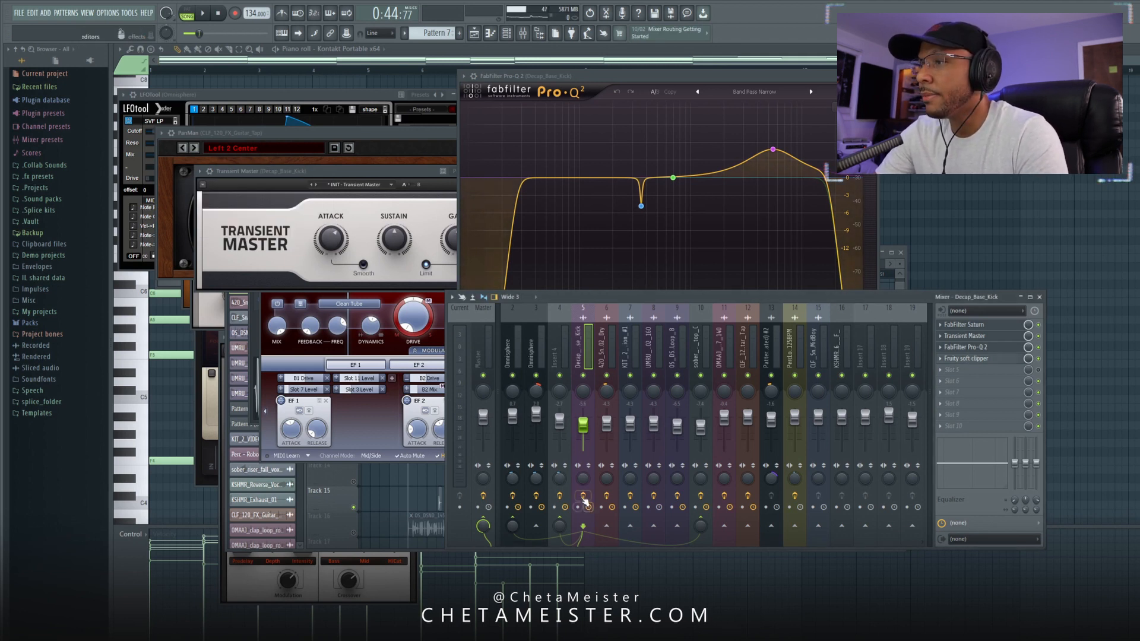
Play the arrangement twice from the current start marker to hear the processed kick, stopping after each pass
{"action": "key", "text": "space"}
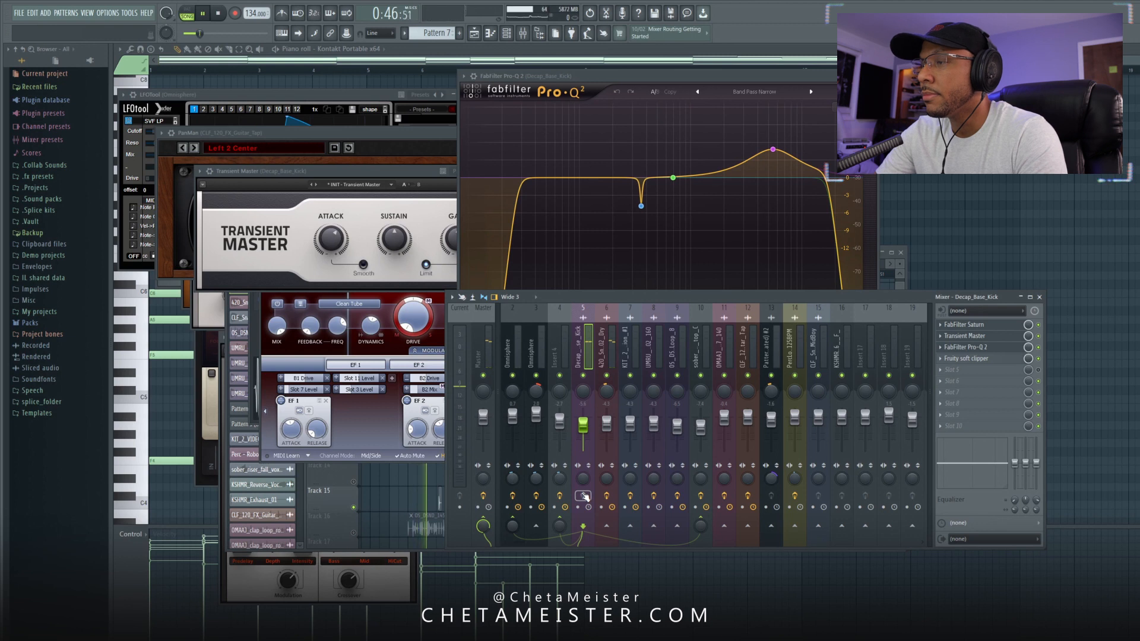
{"action": "key", "text": "space"}
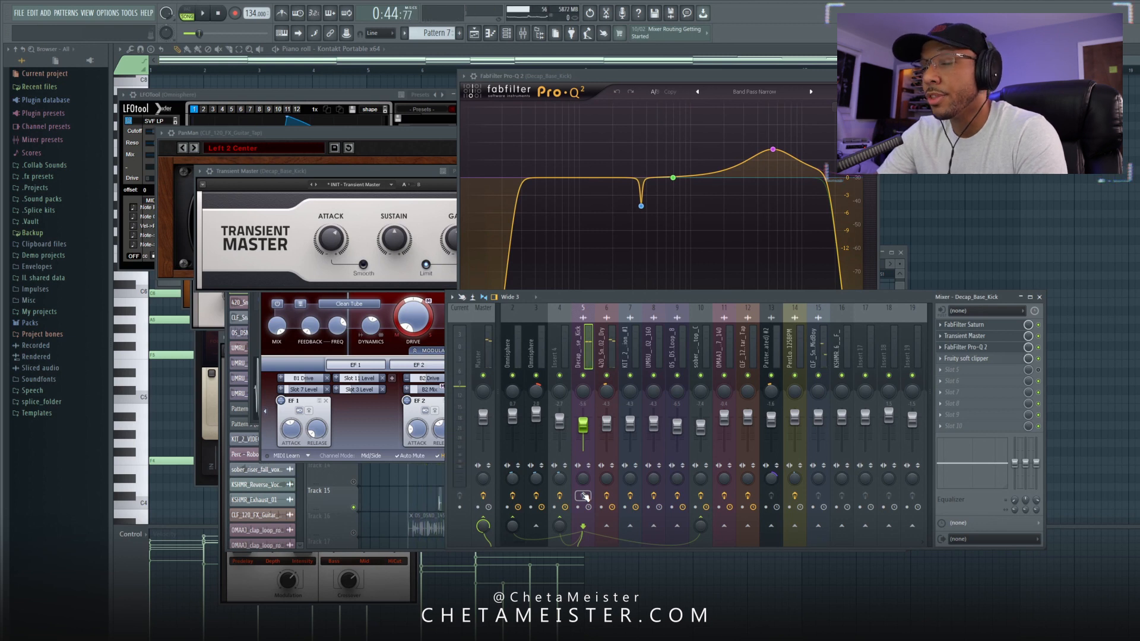
{"action": "key", "text": "space"}
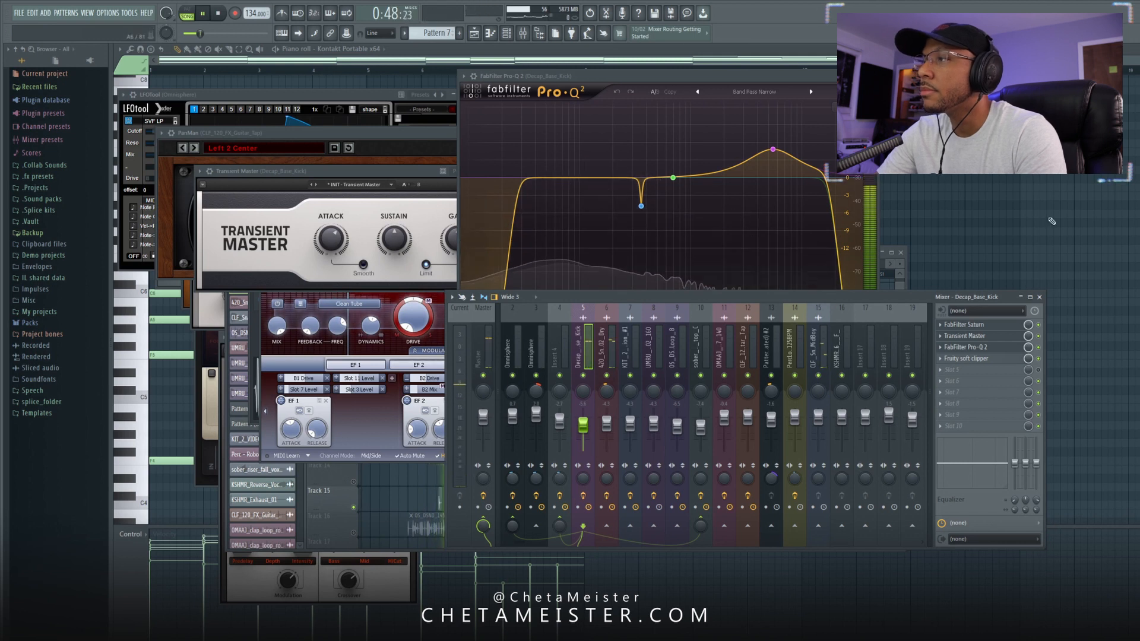
{"action": "key", "text": "space"}
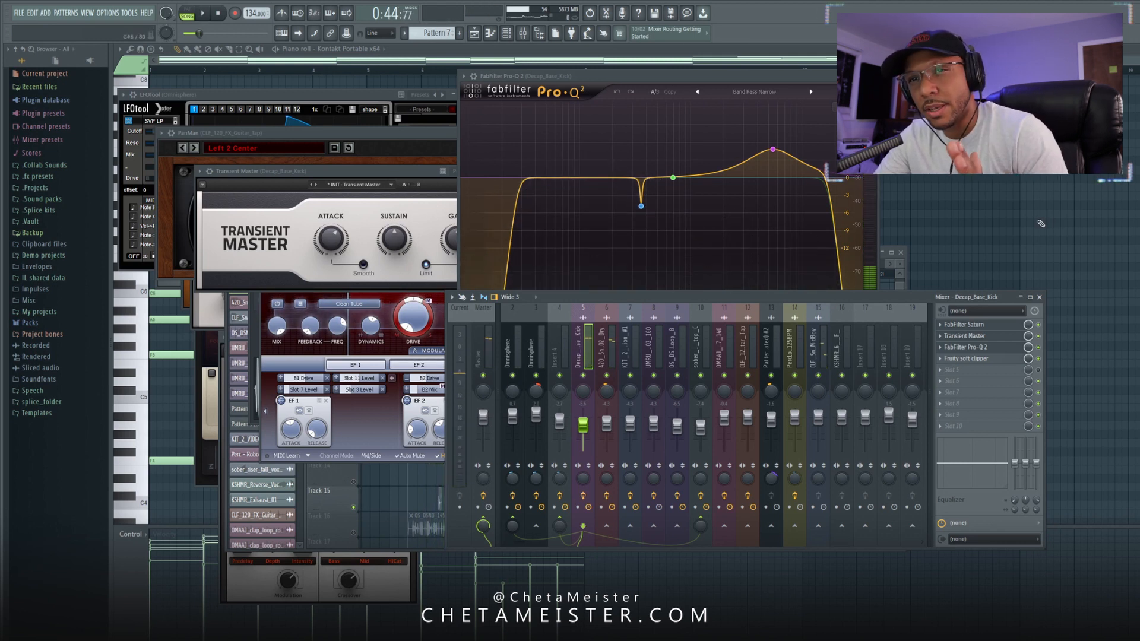
Hide the piano roll, open the 420_Snare_WakeNBake_02_Dry sample from Track 12 and show its Reaktor 6 effect
{"action": "key", "text": "F12"}
{"action": "key", "text": "F7"}
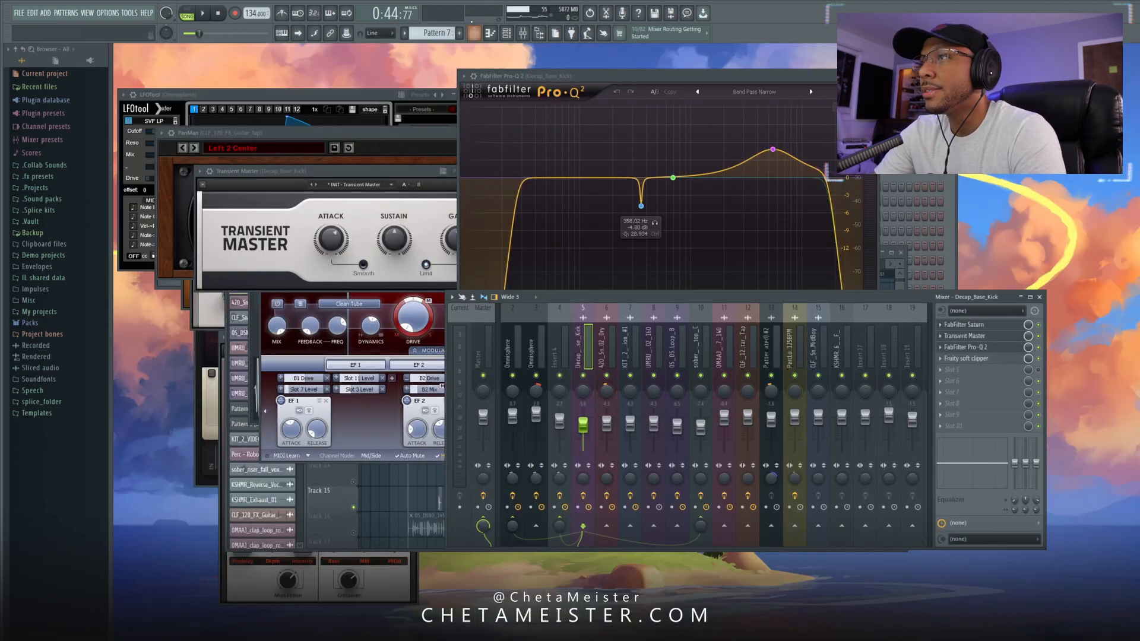
{"action": "key", "text": "F5"}
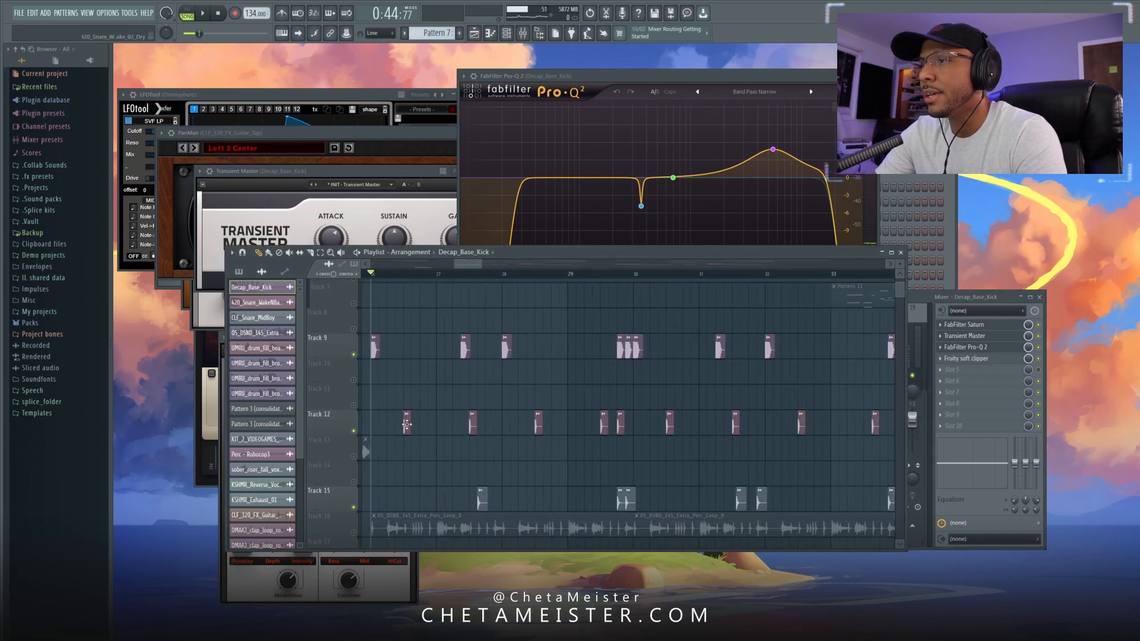
{"action": "double_click", "coordinate": [407, 424]}
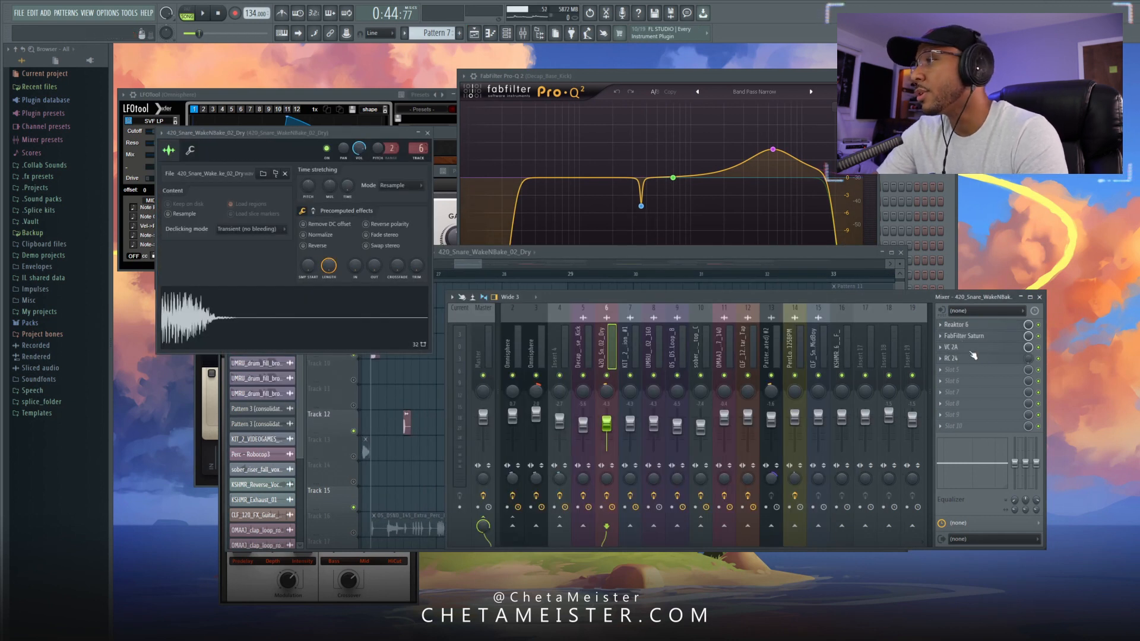
{"action": "left_click", "coordinate": [967, 327]}
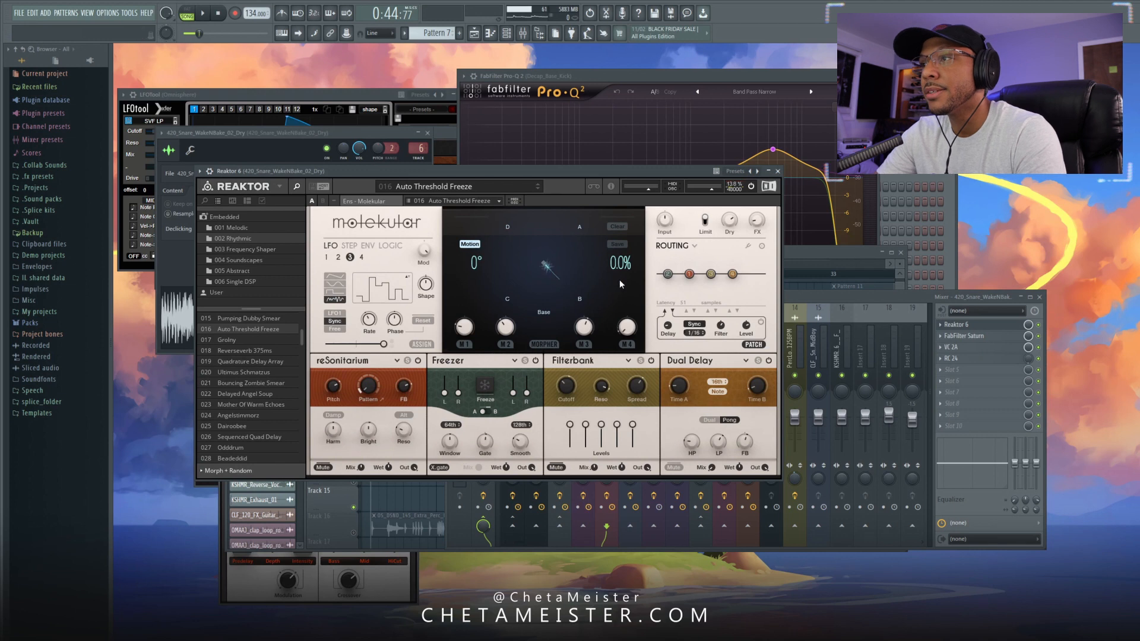
Play the drums with the snare's Reaktor 6 effect in view, stop playback and close the effect window
{"action": "key", "text": "space"}
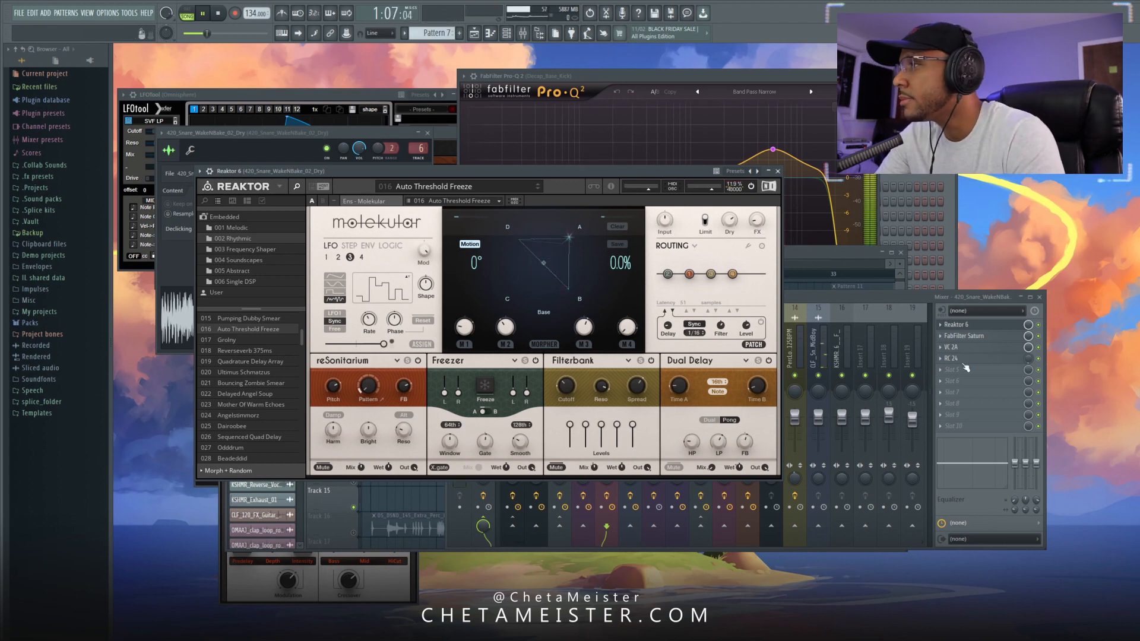
{"action": "key", "text": "space"}
{"action": "left_click", "coordinate": [778, 171]}
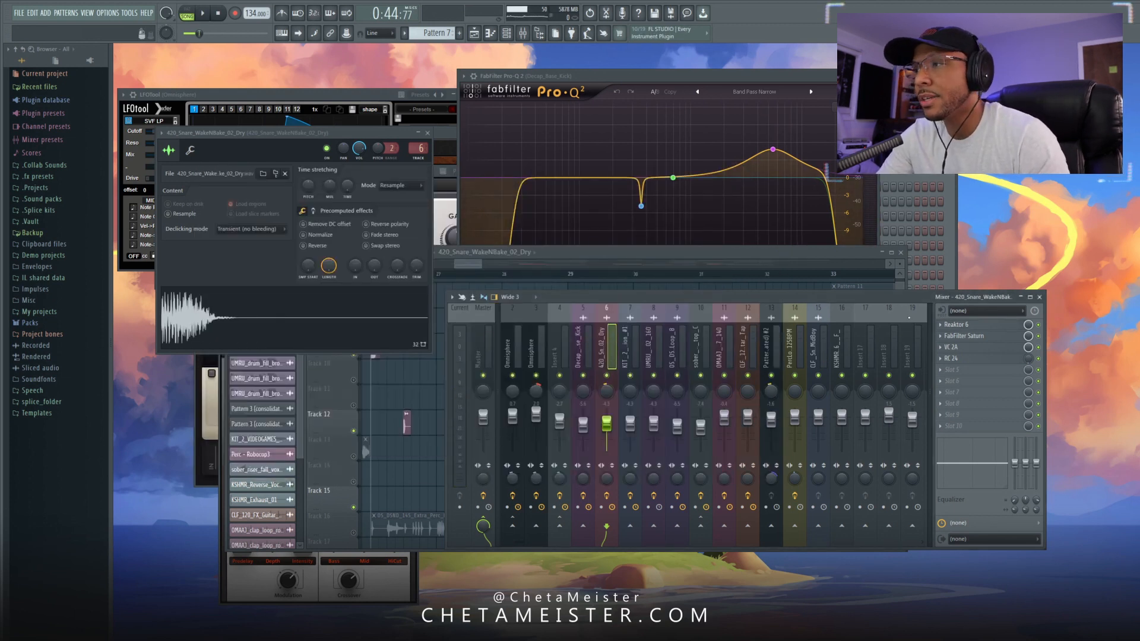
Enable Track 16 in the playlist and open the settings of its OS_DSND_145_Extra_Perc_Loop_B sample
{"action": "right_click", "coordinate": [412, 476]}
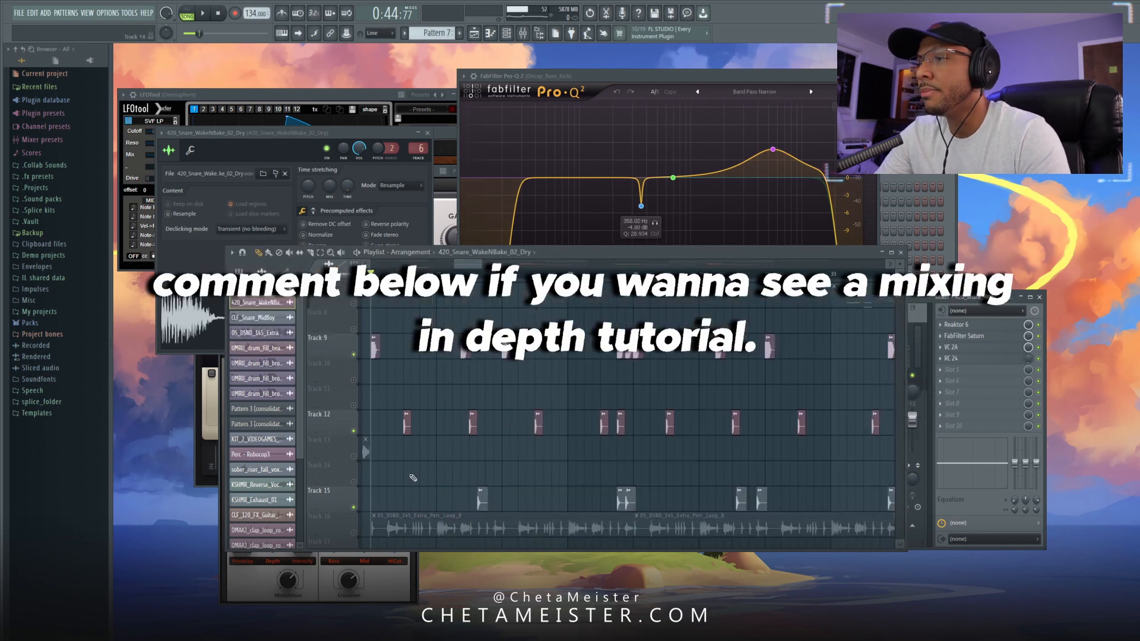
{"action": "scroll", "coordinate": [439, 475], "scroll_direction": "down", "scroll_amount": 2}
{"action": "scroll", "coordinate": [441, 476], "scroll_direction": "down", "scroll_amount": 3}
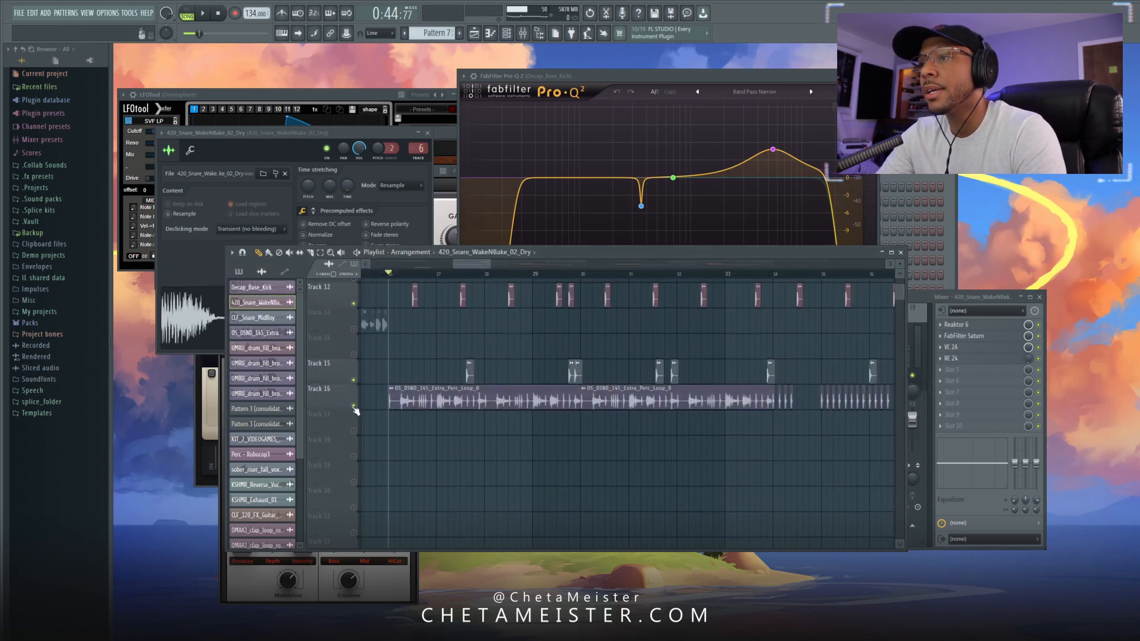
{"action": "left_click", "coordinate": [239, 333]}
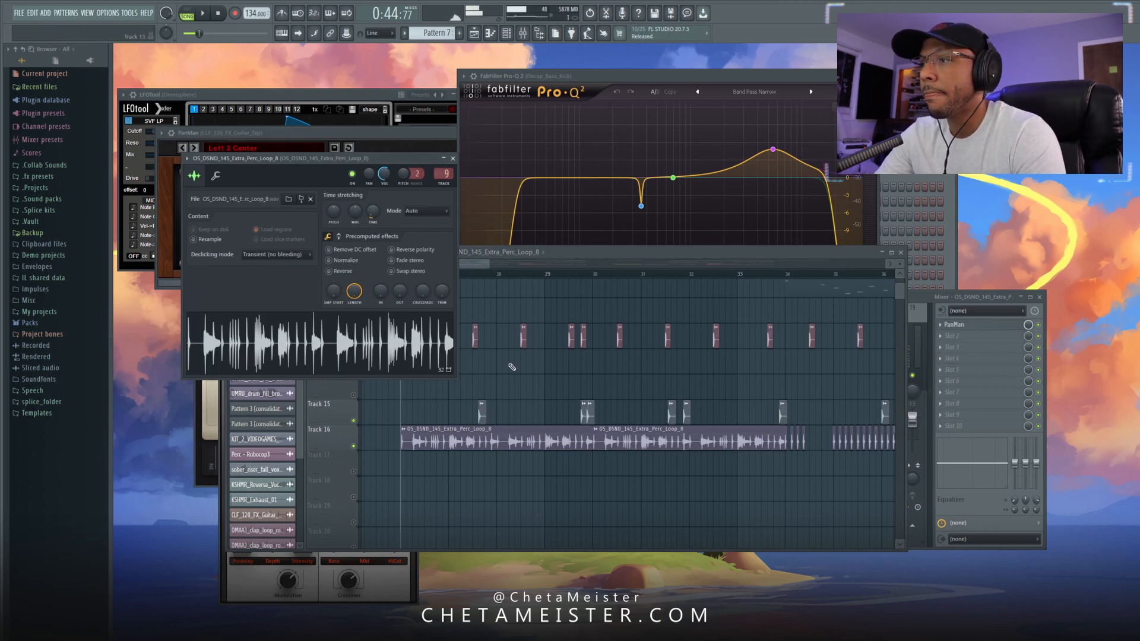
Examine the chopped percussion loop on Track 16, play the enabled drum tracks from bar 35 and stop playback
{"action": "left_click_drag", "start_coordinate": [522, 376], "coordinate": [484, 367]}
{"action": "left_click_drag", "start_coordinate": [578, 357], "coordinate": [528, 379]}
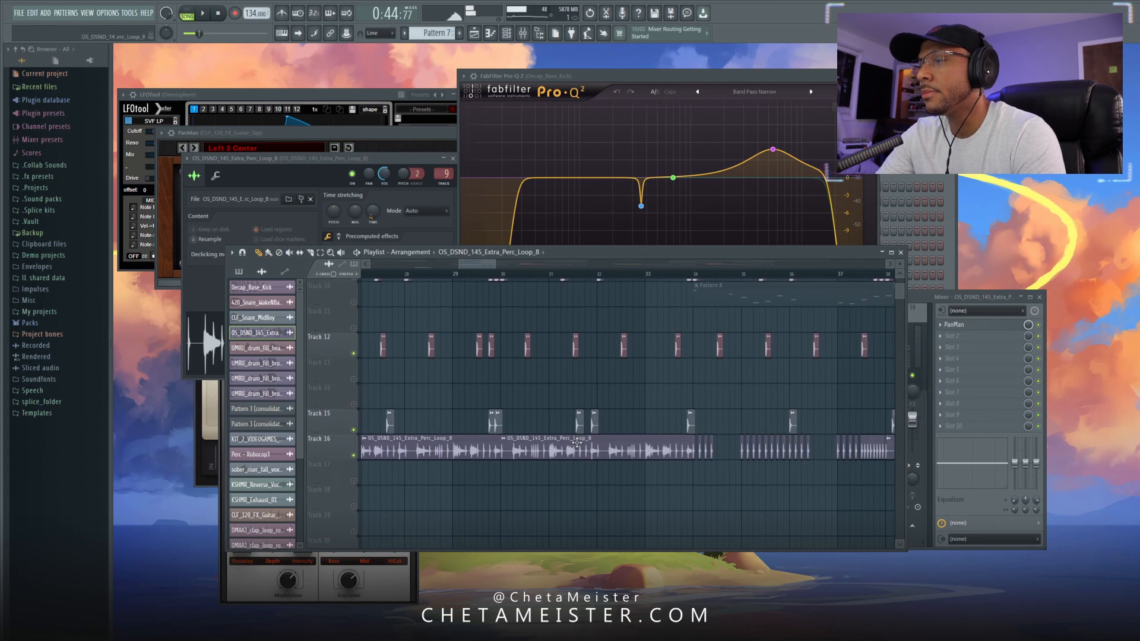
{"action": "left_click_drag", "start_coordinate": [453, 466], "coordinate": [543, 409]}
{"action": "scroll", "coordinate": [683, 484], "scroll_direction": "down", "scroll_amount": 3}
{"action": "scroll", "coordinate": [733, 441], "scroll_direction": "up", "scroll_amount": 3}
{"action": "left_click_drag", "start_coordinate": [714, 478], "coordinate": [560, 461]}
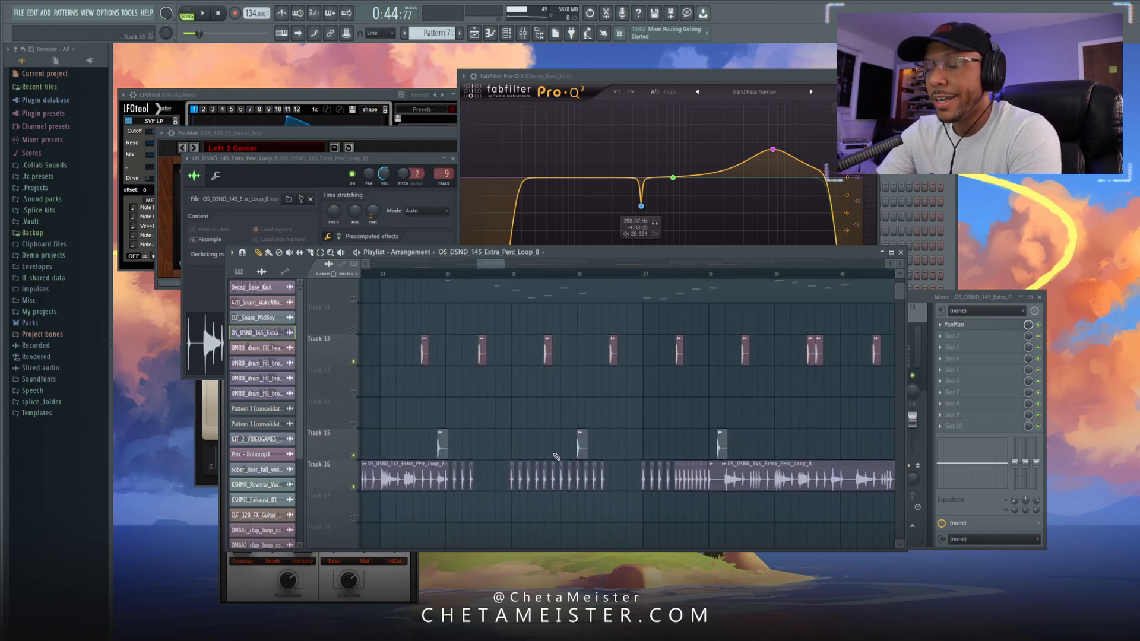
{"action": "left_click", "coordinate": [512, 279]}
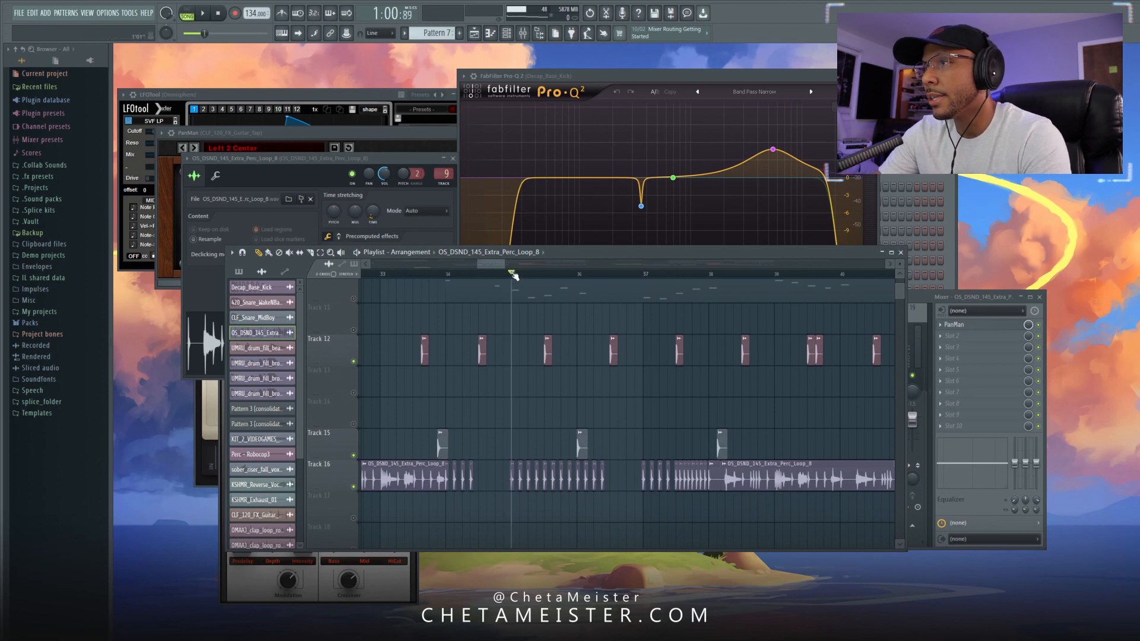
{"action": "key", "text": "space"}
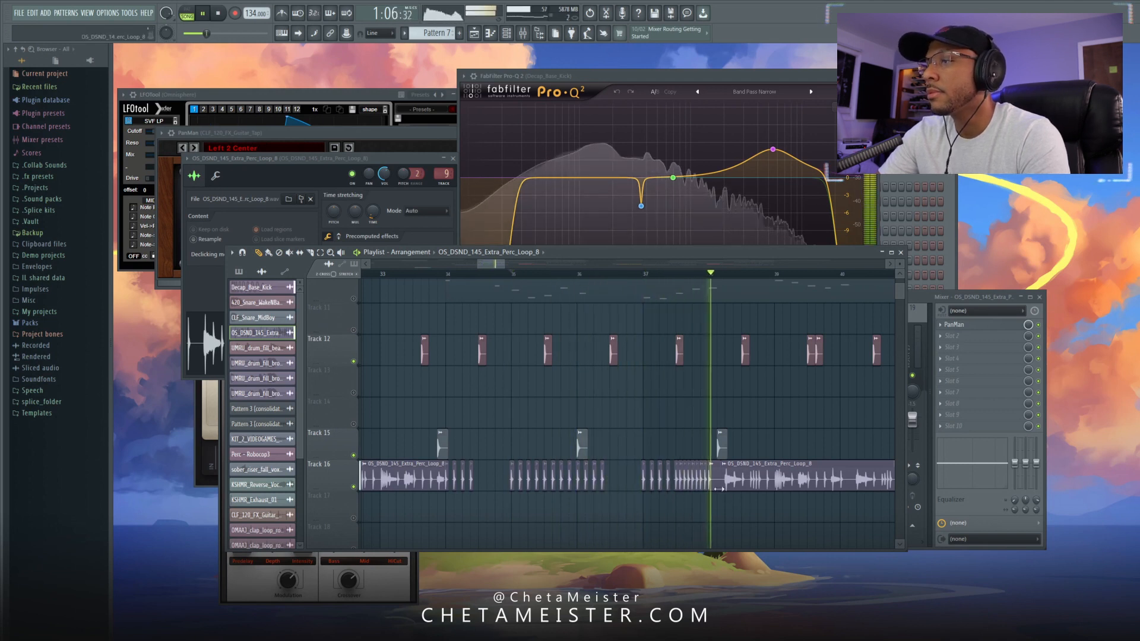
{"action": "key", "text": "space"}
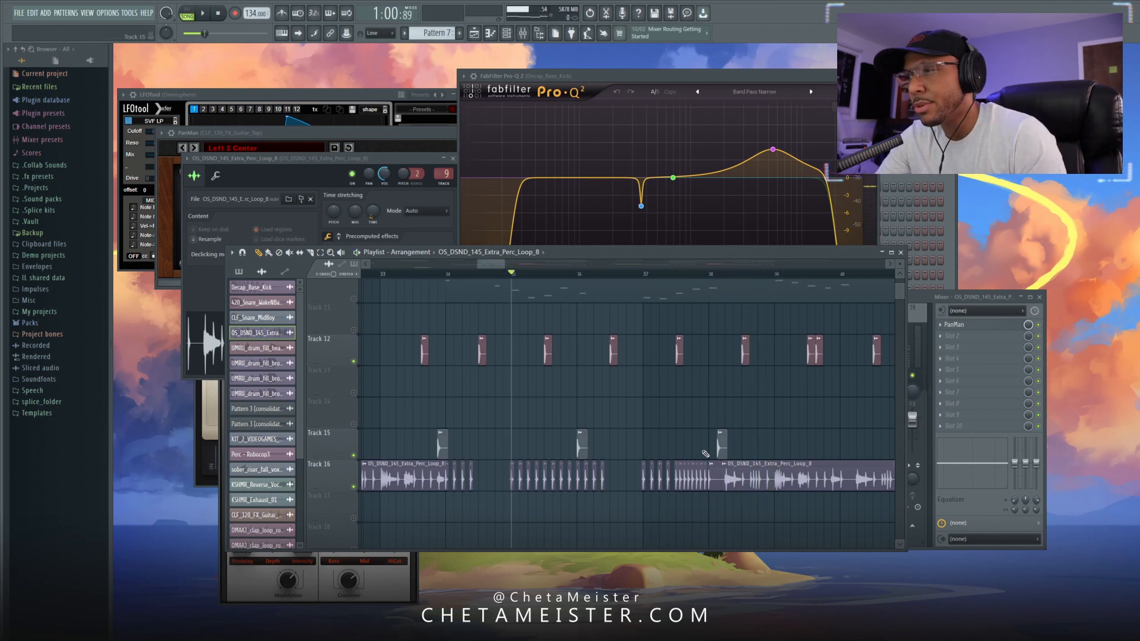
Enable all playlist tracks and play the full arrangement from bar 25
{"action": "left_click_drag", "start_coordinate": [484, 477], "coordinate": [663, 491]}
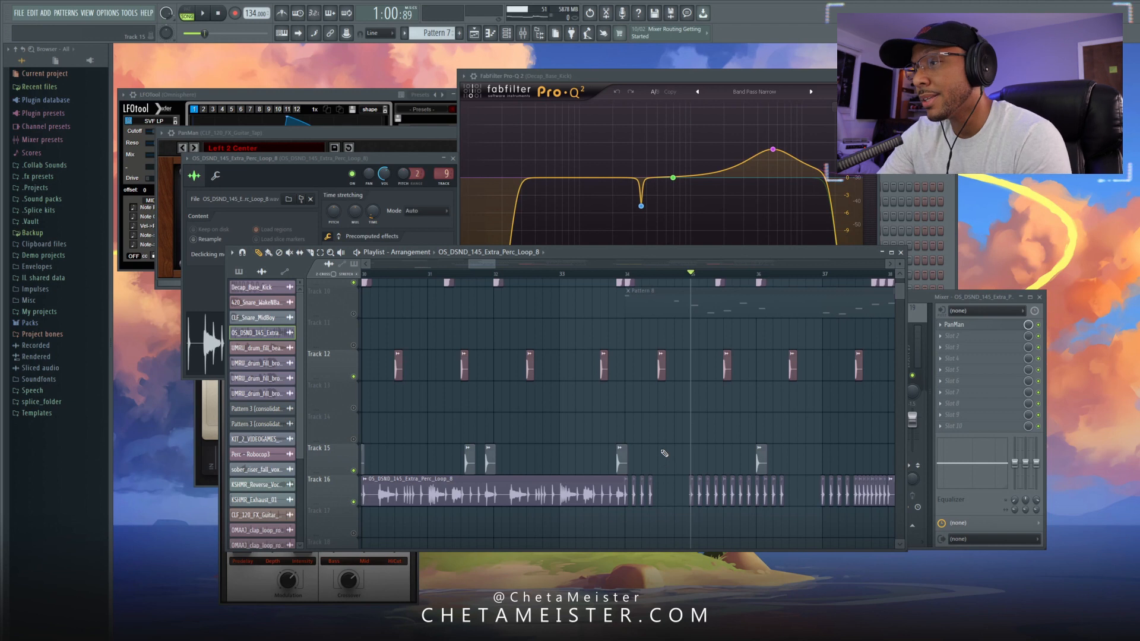
{"action": "scroll", "coordinate": [631, 465], "scroll_direction": "down", "scroll_amount": 3}
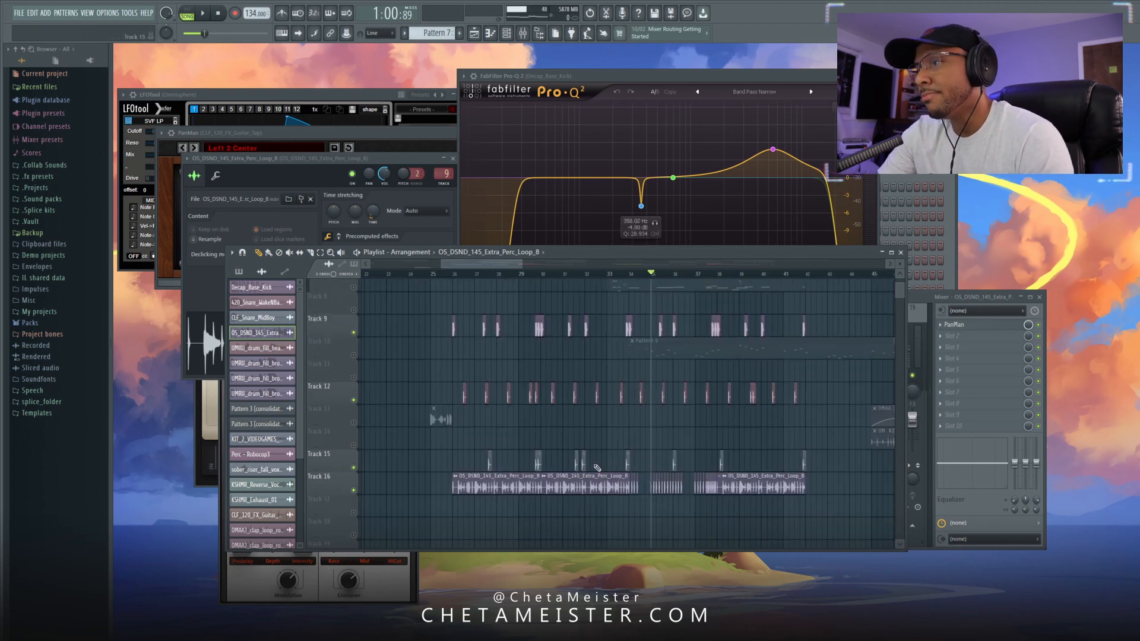
{"action": "left_click_drag", "start_coordinate": [596, 466], "coordinate": [553, 397]}
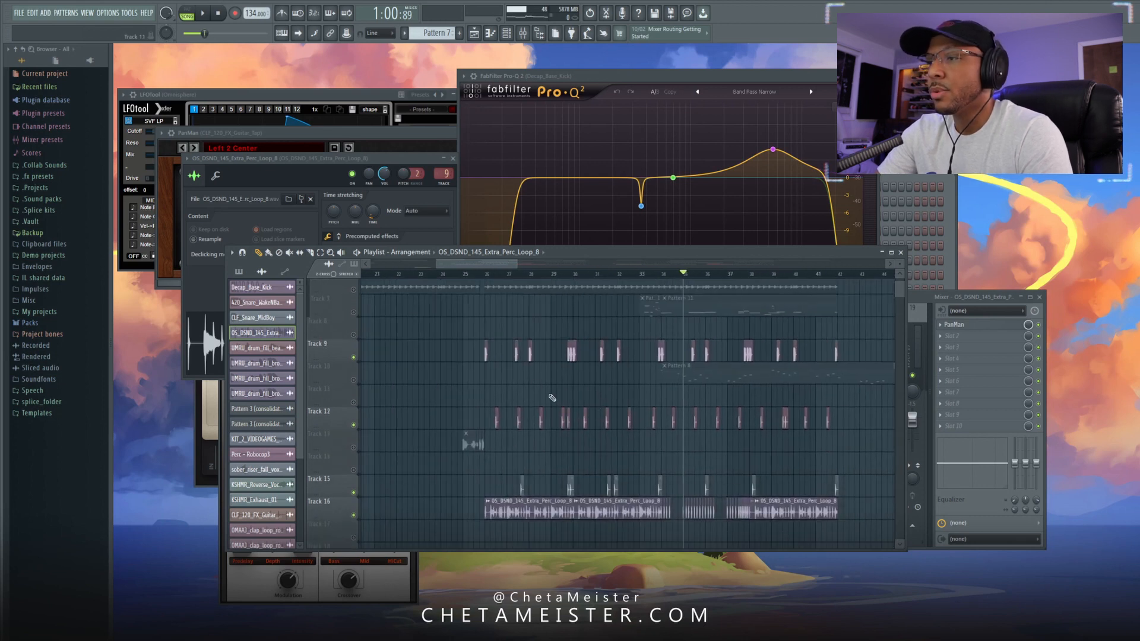
{"action": "left_click", "coordinate": [463, 275]}
{"action": "right_click", "coordinate": [355, 313]}
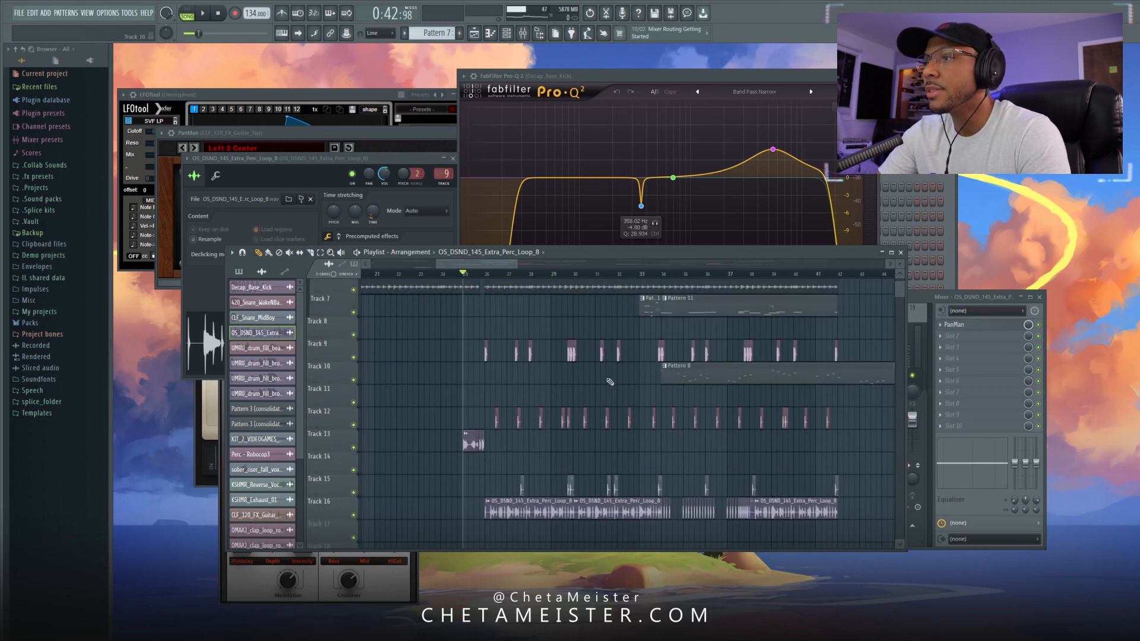
{"action": "scroll", "coordinate": [610, 382], "scroll_direction": "up", "scroll_amount": 3}
{"action": "key", "text": "space"}
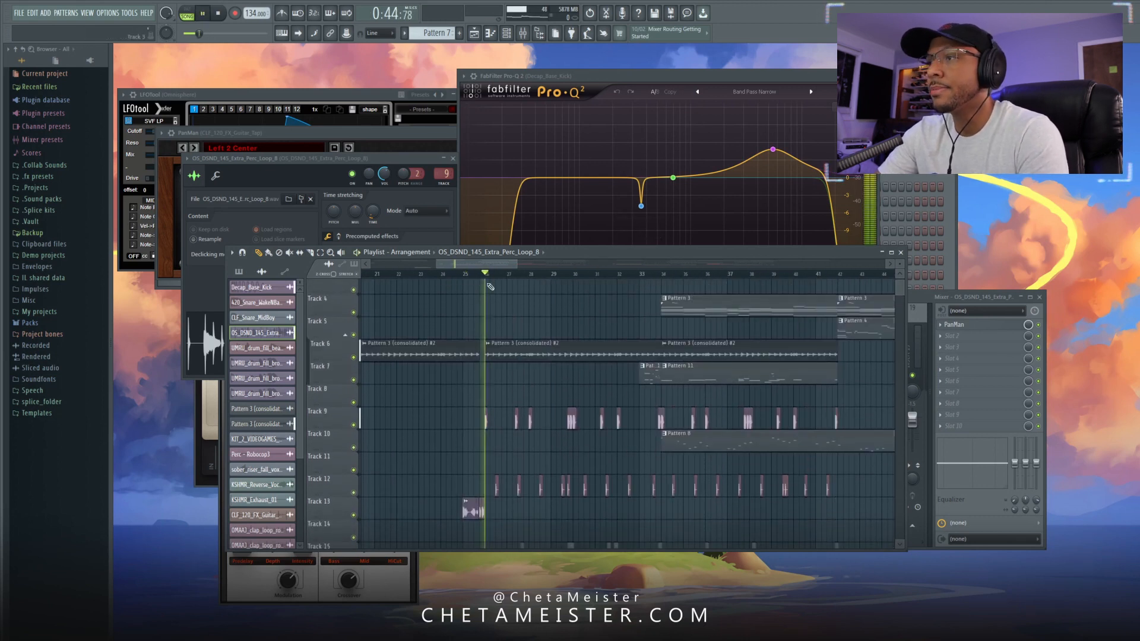
Examine the drum and percussion clips across the playlist while the full arrangement plays
{"action": "scroll", "coordinate": [555, 387], "scroll_direction": "down", "scroll_amount": 3, "text": "alt"}
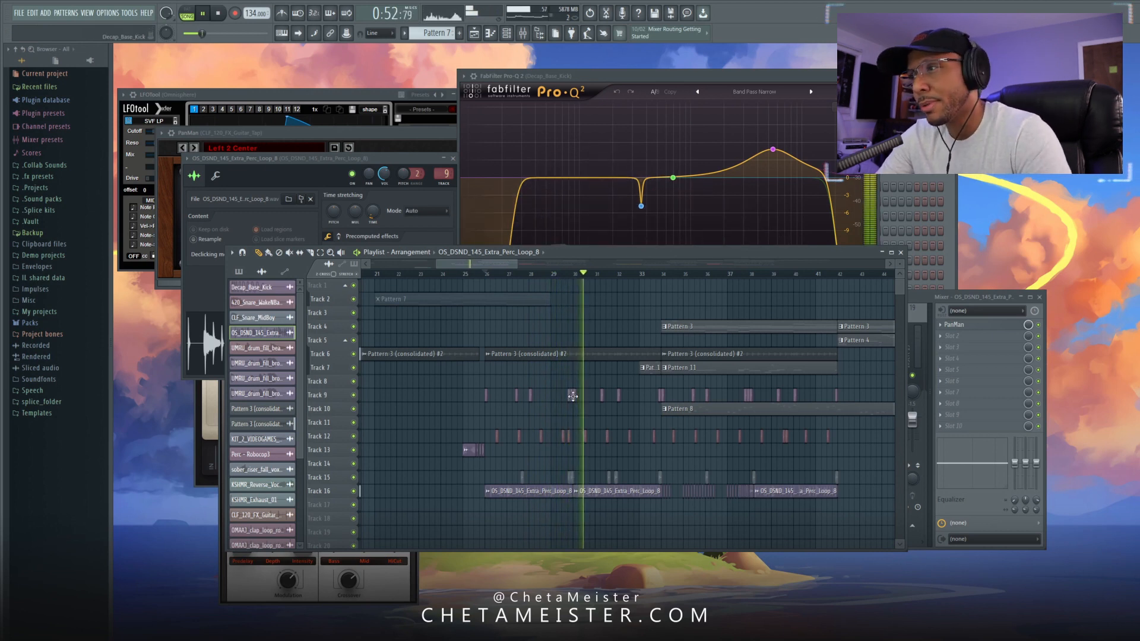
{"action": "scroll", "coordinate": [575, 447], "scroll_direction": "right", "scroll_amount": 3}
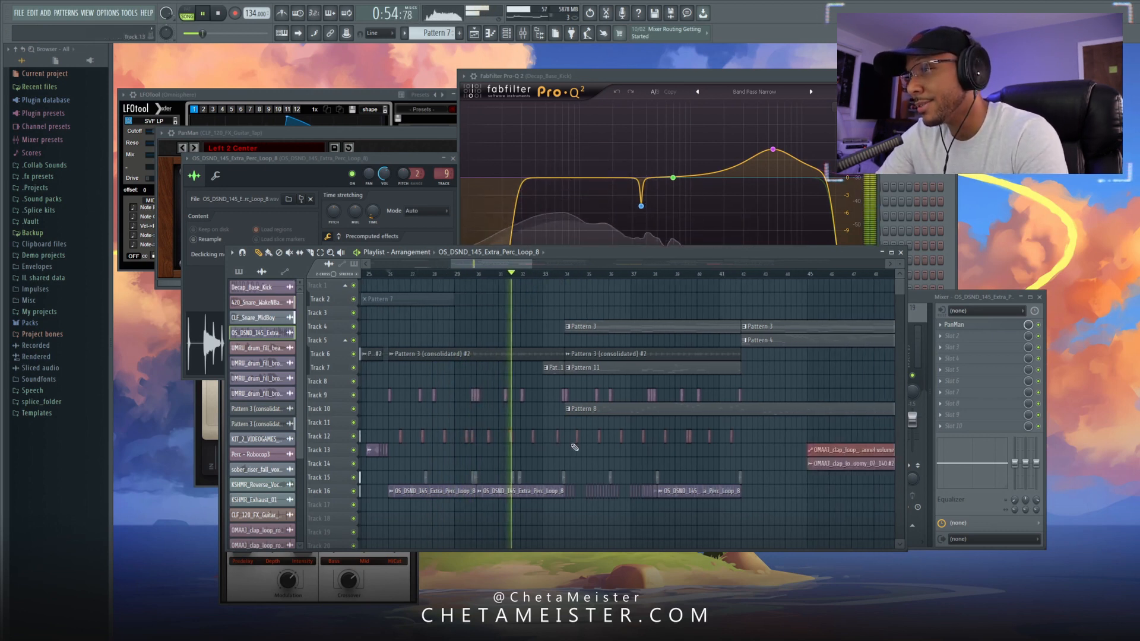
{"action": "scroll", "coordinate": [523, 450], "scroll_direction": "up", "scroll_amount": 4}
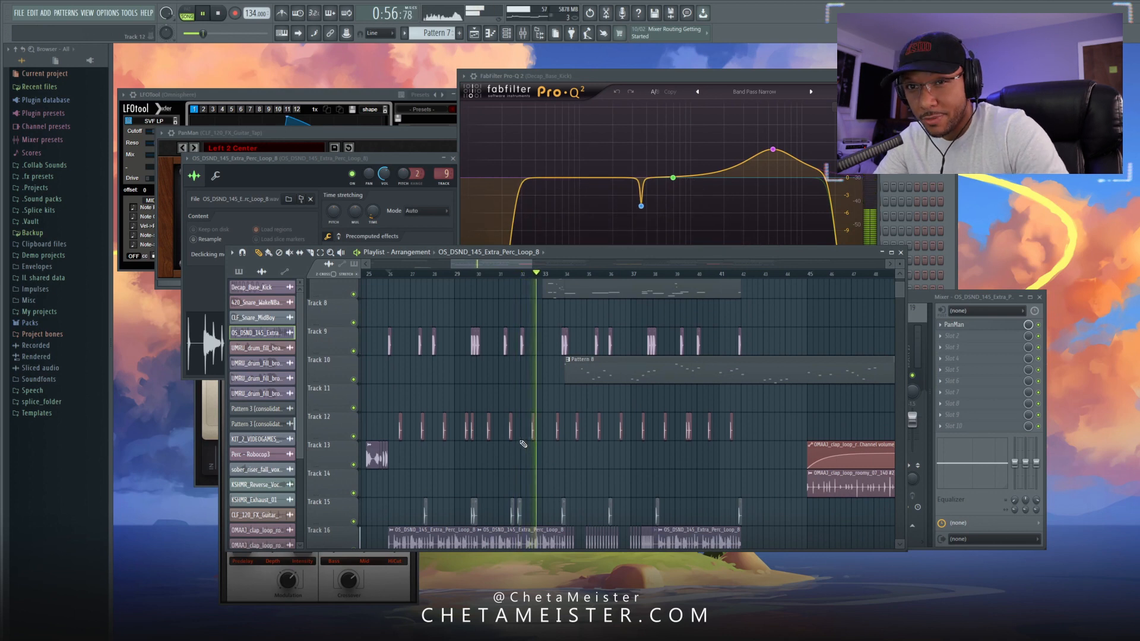
{"action": "scroll", "coordinate": [558, 450], "scroll_direction": "up", "scroll_amount": 2}
{"action": "scroll", "coordinate": [560, 451], "scroll_direction": "down", "scroll_amount": 3}
{"action": "scroll", "coordinate": [560, 452], "scroll_direction": "up", "scroll_amount": 3}
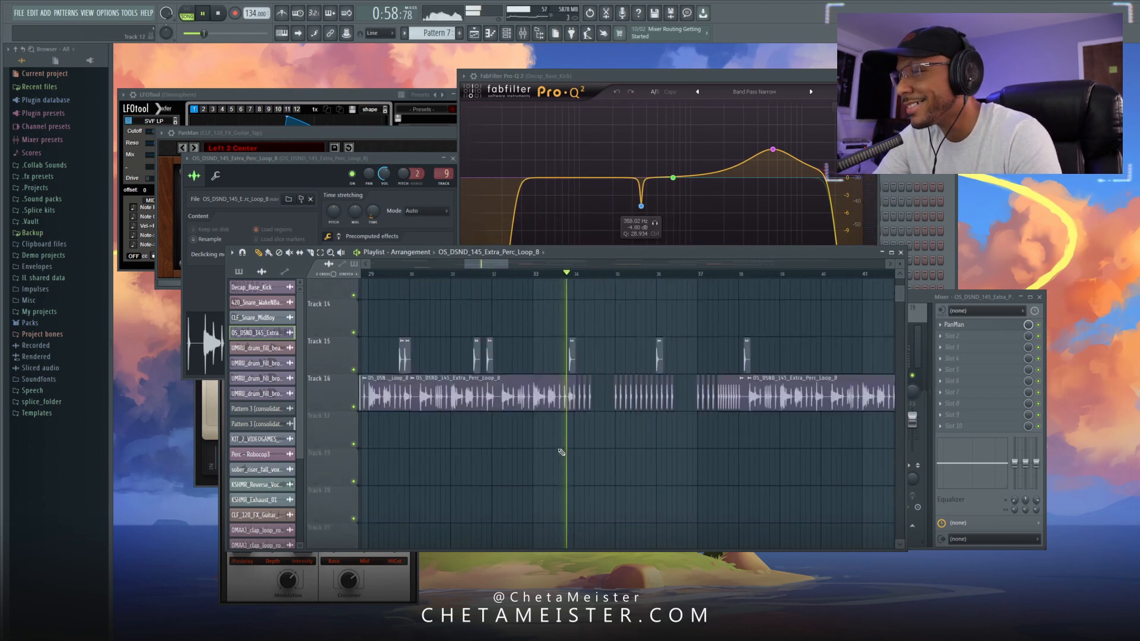
Stop the full arrangement and solo Track 7 with its Pattern 11 clips in the playlist
{"action": "scroll", "coordinate": [558, 449], "scroll_direction": "down", "scroll_amount": 1}
{"action": "scroll", "coordinate": [558, 446], "scroll_direction": "up", "scroll_amount": 2}
{"action": "scroll", "coordinate": [653, 433], "scroll_direction": "left", "scroll_amount": 3}
{"action": "key", "text": "space"}
{"action": "scroll", "coordinate": [603, 465], "scroll_direction": "right", "scroll_amount": 3}
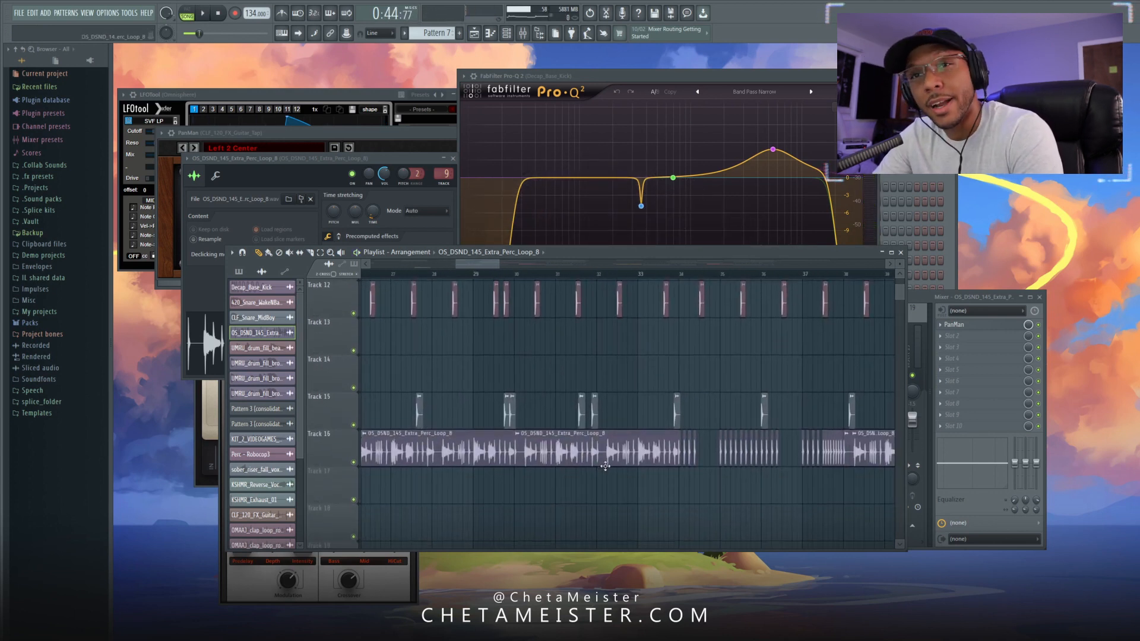
{"action": "scroll", "coordinate": [657, 473], "scroll_direction": "down", "scroll_amount": 1}
{"action": "scroll", "coordinate": [662, 469], "scroll_direction": "up", "scroll_amount": 7}
{"action": "left_click", "coordinate": [354, 535], "text": "ctrl"}
{"action": "scroll", "coordinate": [568, 431], "scroll_direction": "right", "scroll_amount": 3}
{"action": "scroll", "coordinate": [568, 431], "scroll_direction": "down", "scroll_amount": 1}
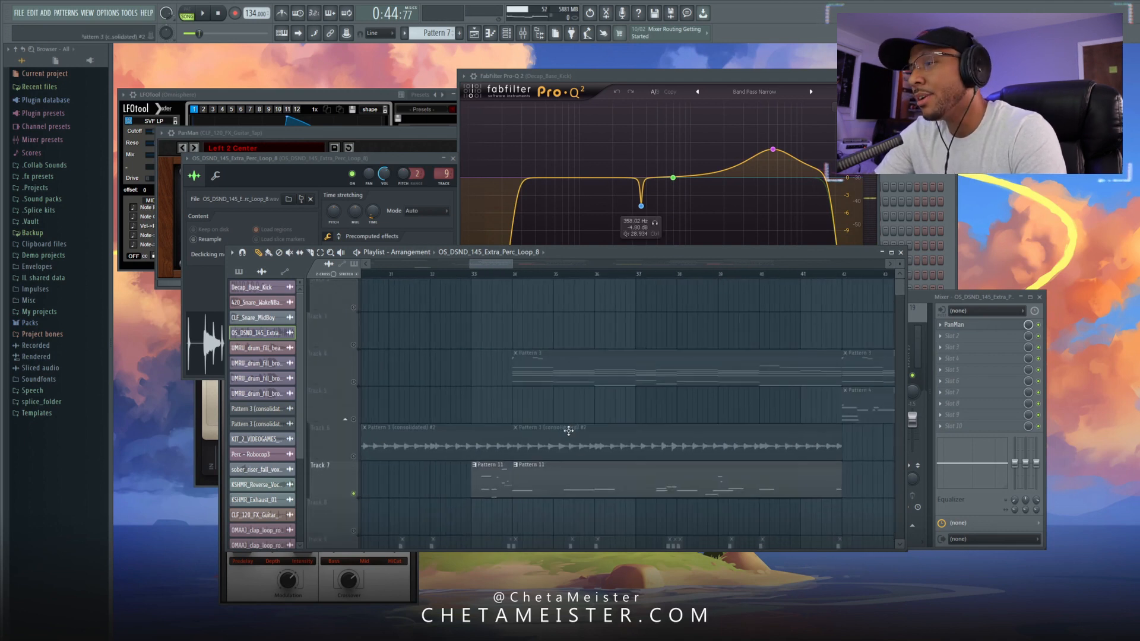
Play the soloed Pattern 11 clips on Track 7 from bar 33
{"action": "left_click", "coordinate": [471, 276]}
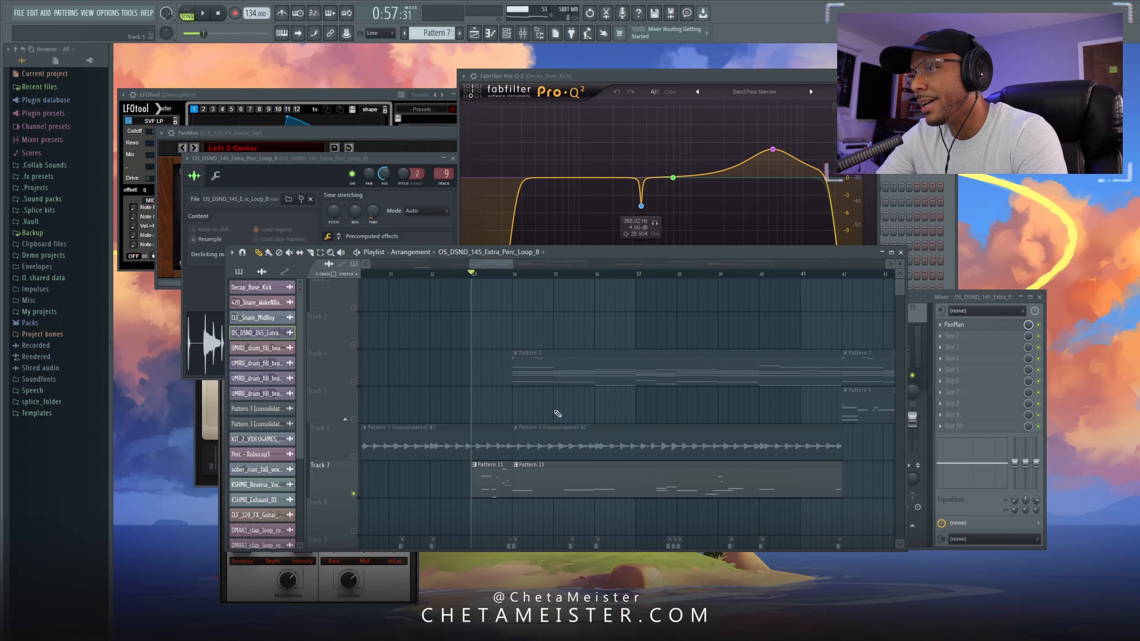
{"action": "scroll", "coordinate": [558, 413], "scroll_direction": "up", "scroll_amount": 2}
{"action": "left_click_drag", "start_coordinate": [553, 412], "coordinate": [440, 321]}
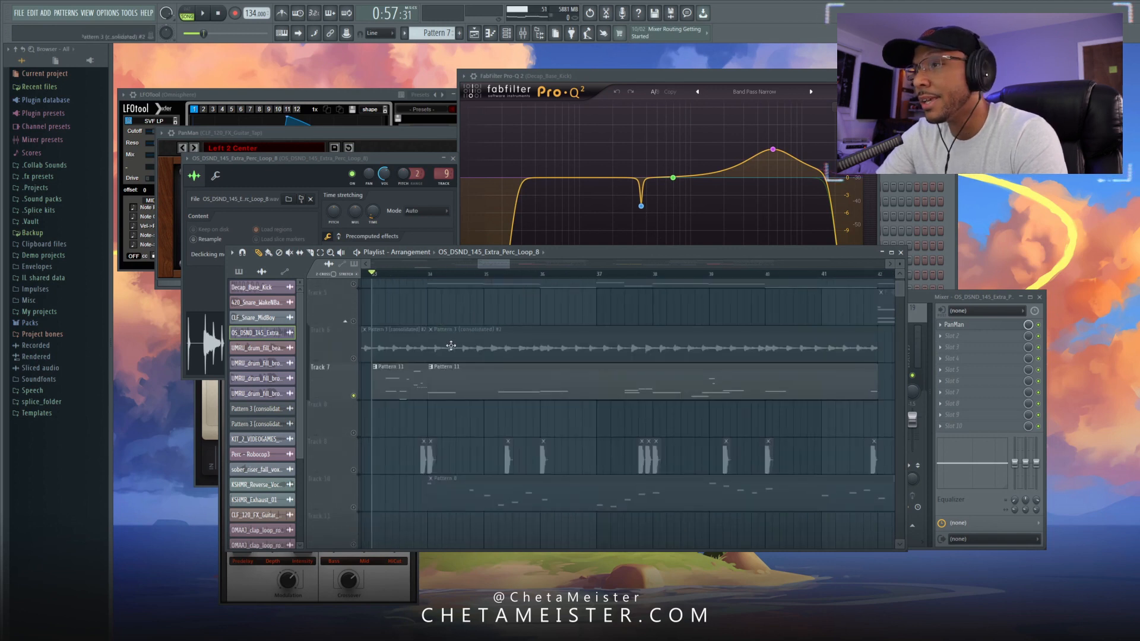
{"action": "scroll", "coordinate": [451, 346], "scroll_direction": "up", "scroll_amount": 1}
{"action": "left_click_drag", "start_coordinate": [359, 389], "coordinate": [597, 358]}
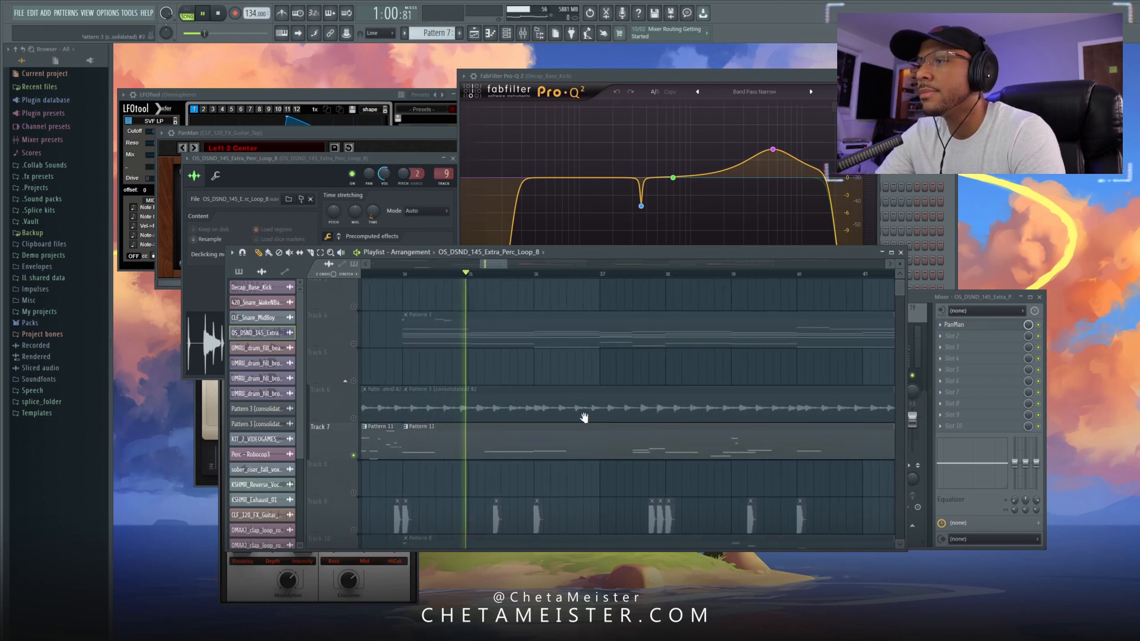
Enable Track 6 to hear its consolidated Pattern 3 audio alongside Track 7, and stop playback
{"action": "left_click", "coordinate": [354, 415]}
{"action": "left_click_drag", "start_coordinate": [594, 417], "coordinate": [540, 384]}
{"action": "scroll", "coordinate": [595, 387], "scroll_direction": "down", "scroll_amount": 2}
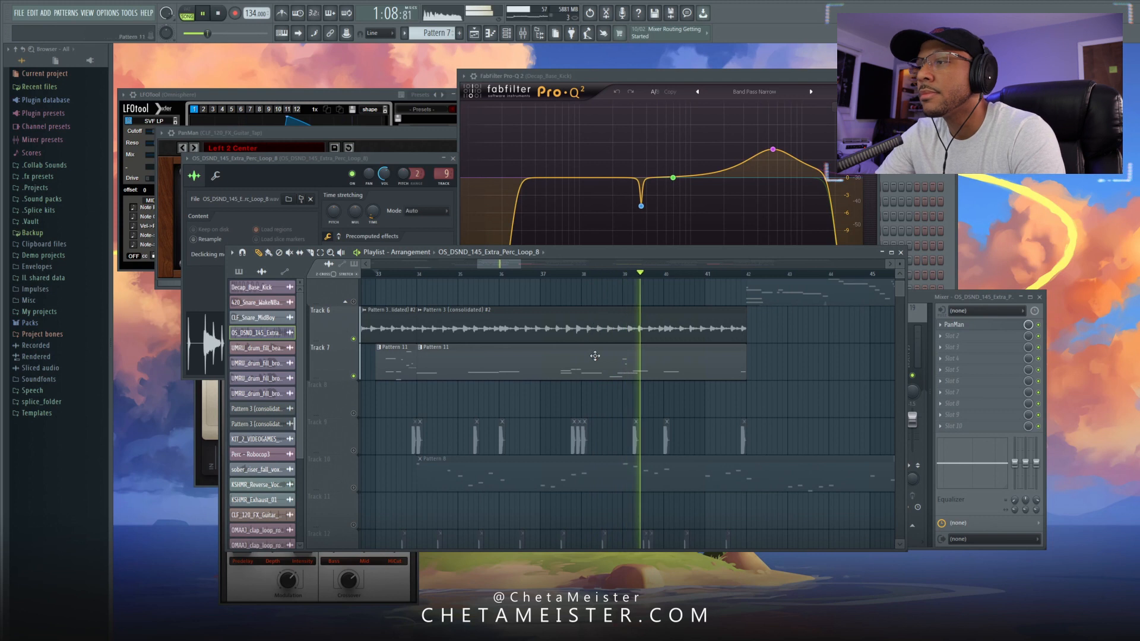
{"action": "scroll", "coordinate": [486, 384], "scroll_direction": "down", "scroll_amount": 4}
{"action": "left_click_drag", "start_coordinate": [509, 349], "coordinate": [525, 440]}
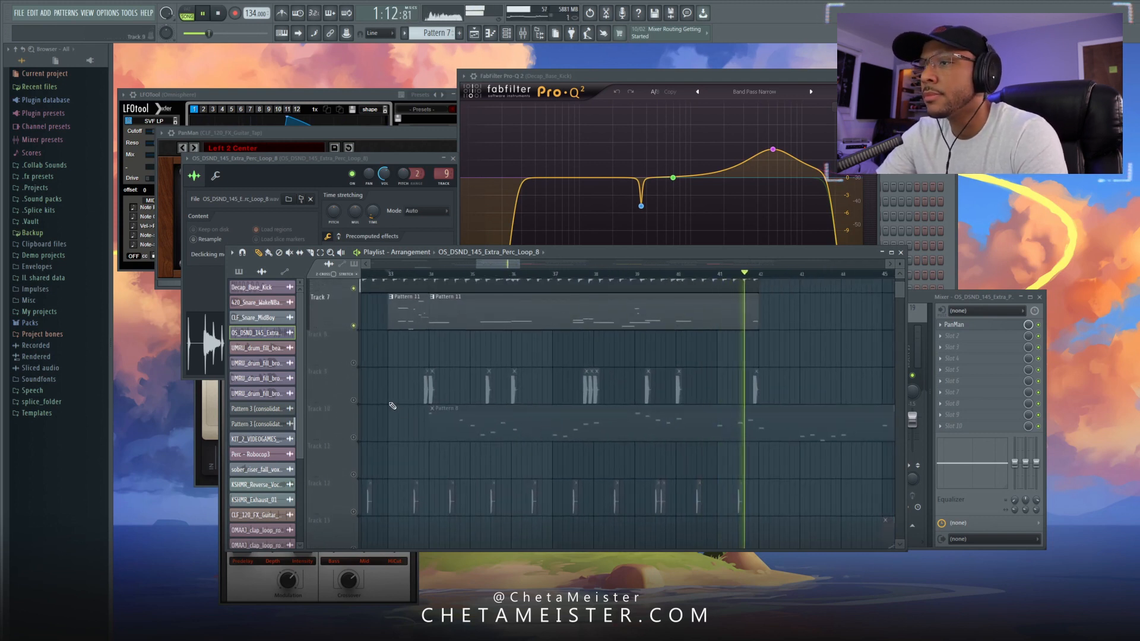
{"action": "key", "text": "space"}
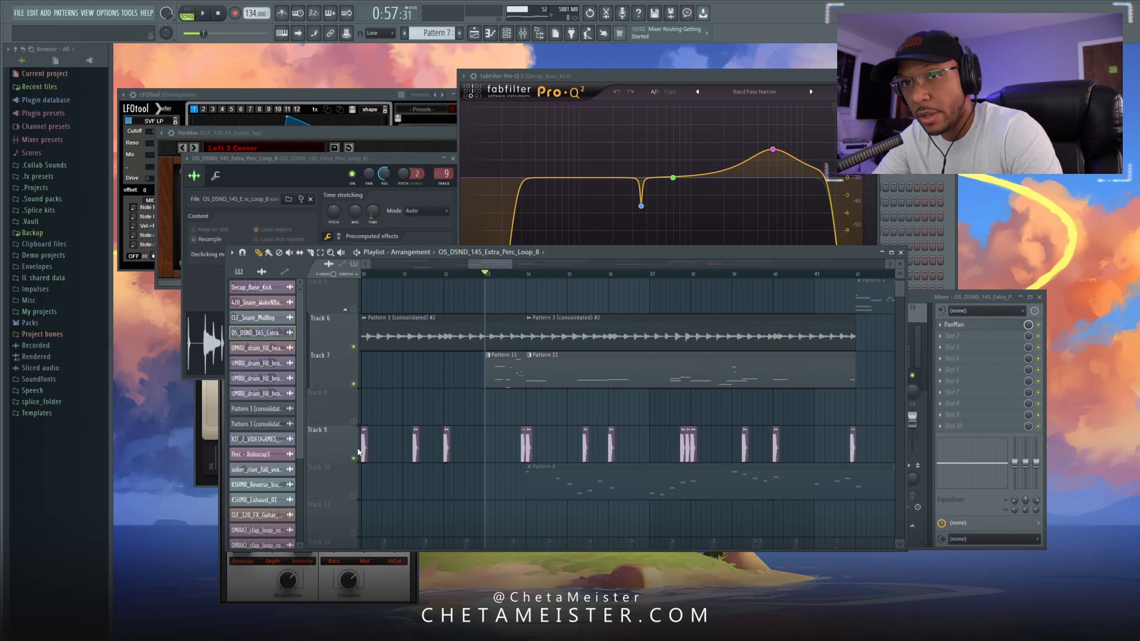
Play Tracks 6, 7 and 9 together from bar 33 and show the mixer track of the sober_808_head_top_C channel
{"action": "key", "text": "space"}
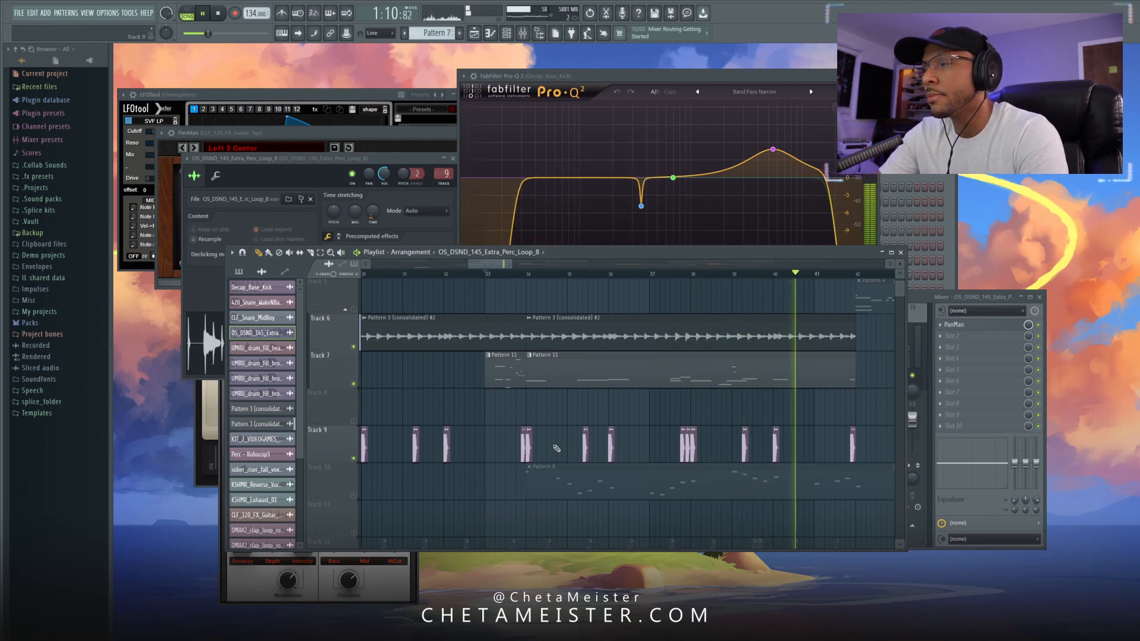
{"action": "key", "text": "space"}
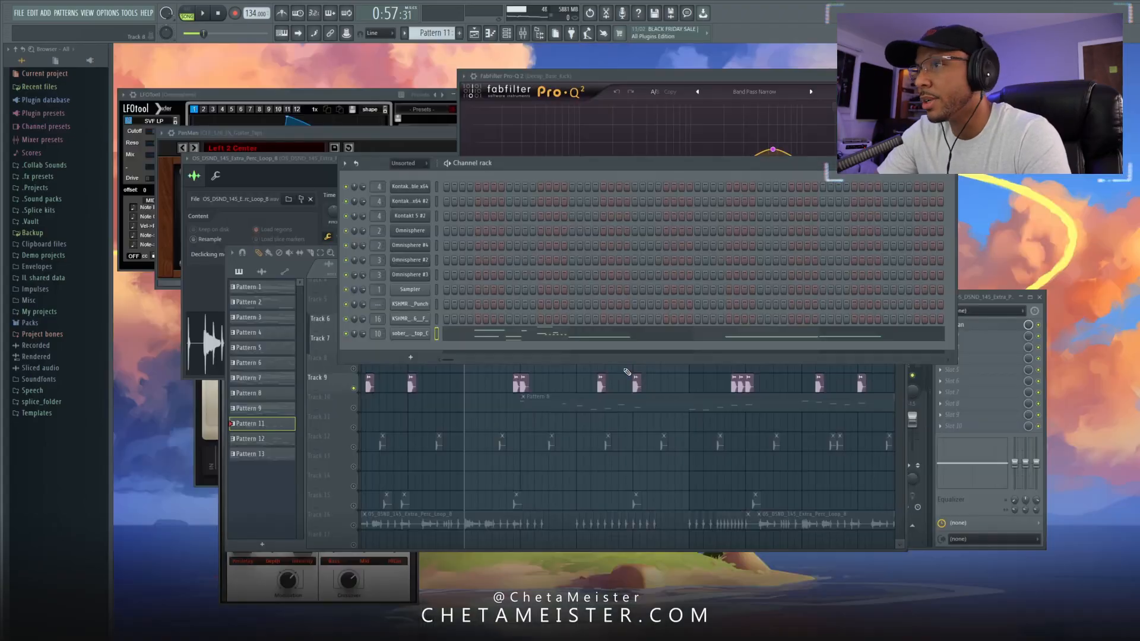
{"action": "left_click", "coordinate": [377, 333]}
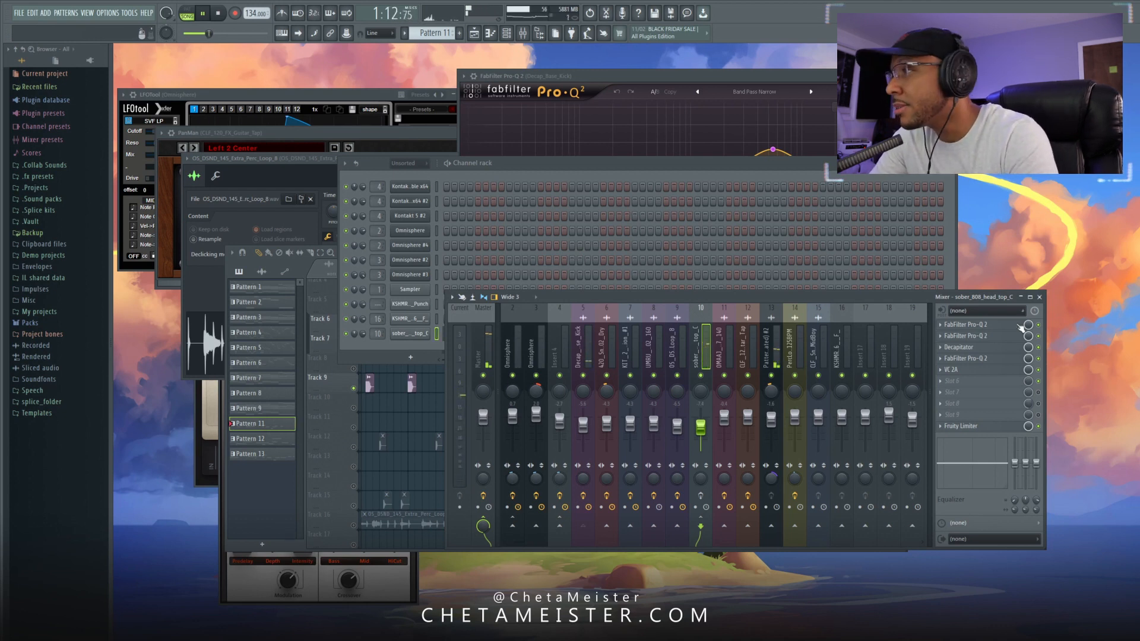
{"action": "key", "text": "space"}
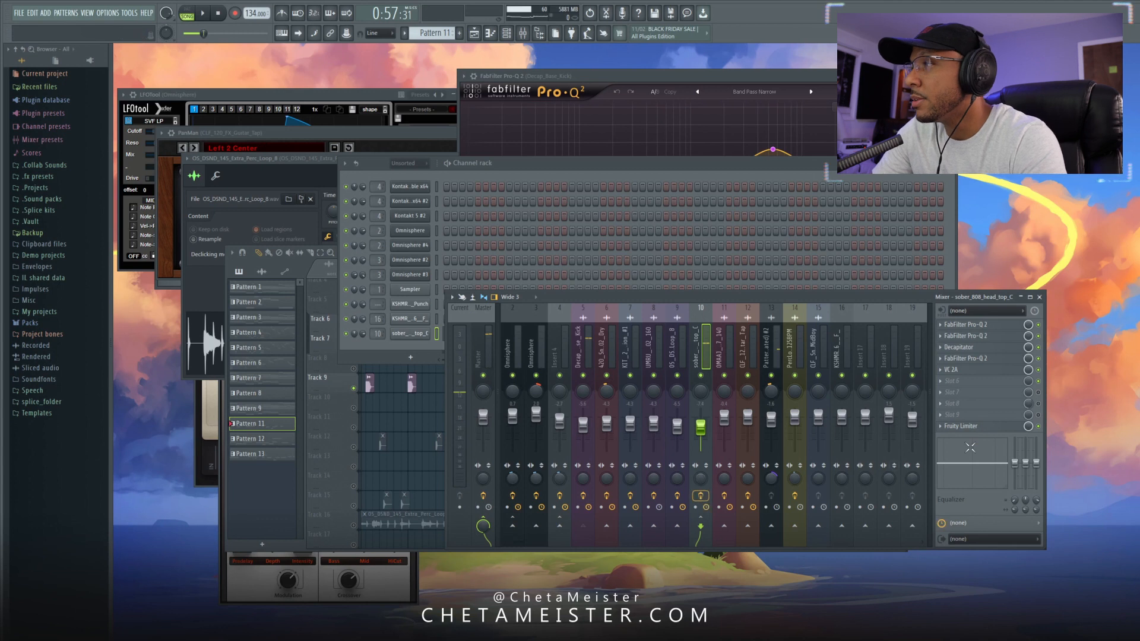
Open the first FabFilter Pro-Q 2 on the 808's mixer track, disable the Fruity Limiter and audition the sound
{"action": "left_click", "coordinate": [974, 325]}
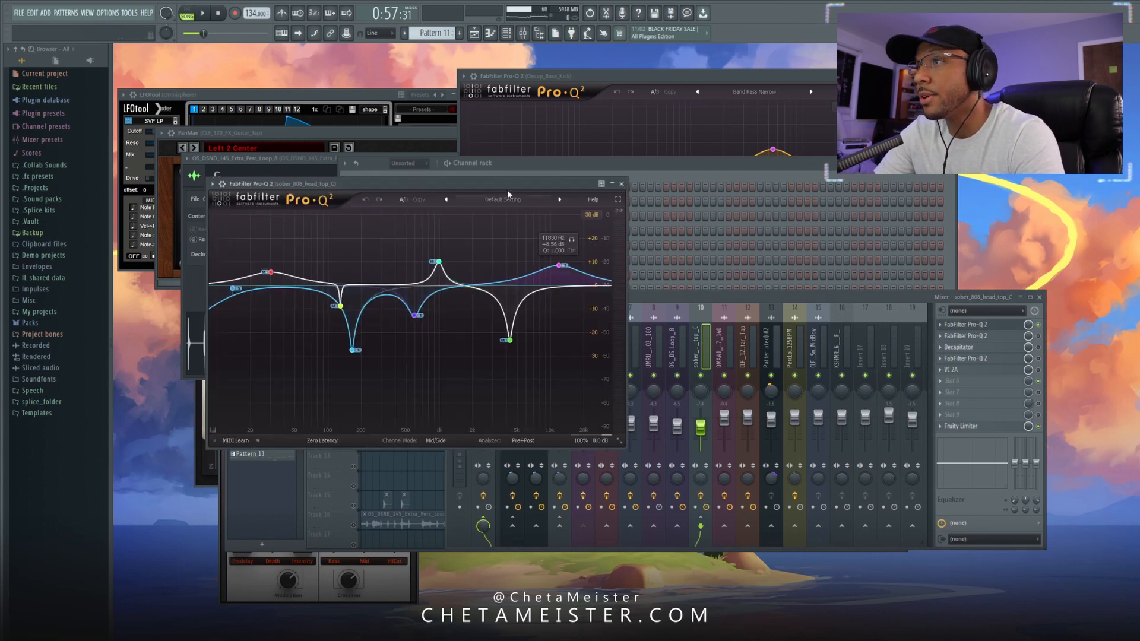
{"action": "left_click_drag", "start_coordinate": [508, 184], "coordinate": [458, 207]}
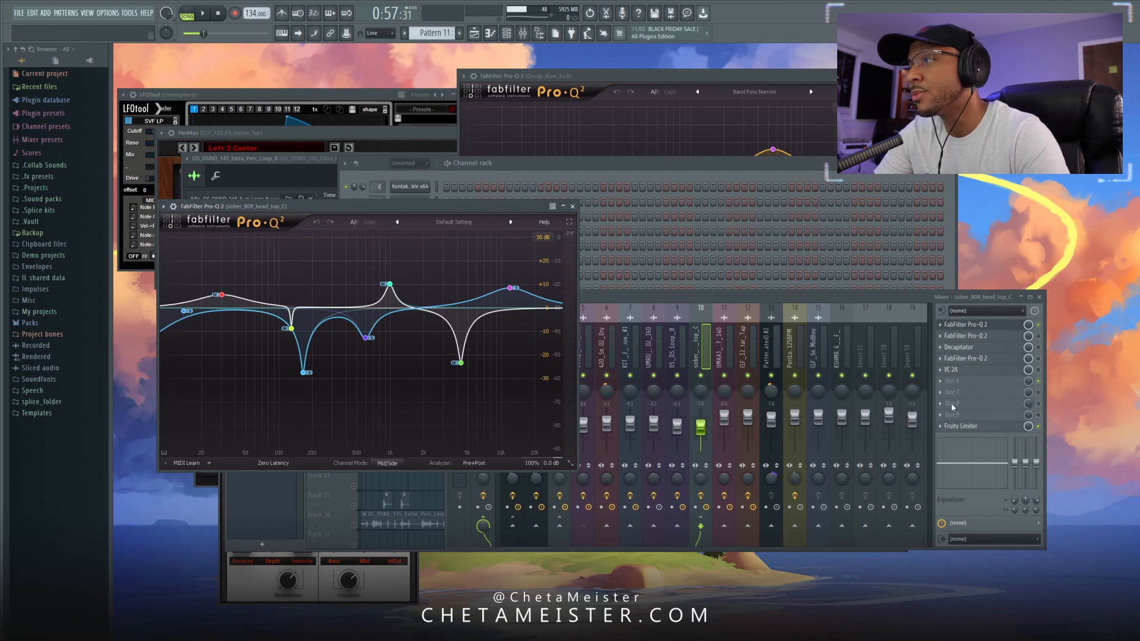
{"action": "left_click", "coordinate": [1038, 427]}
{"action": "key", "text": "space"}
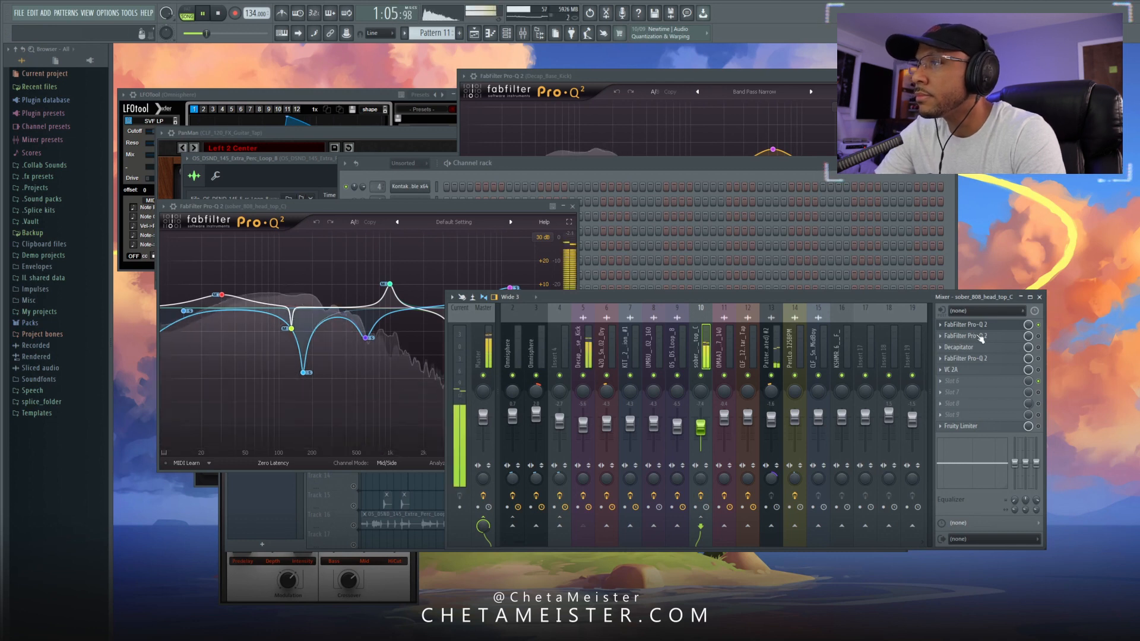
{"action": "key", "text": "space"}
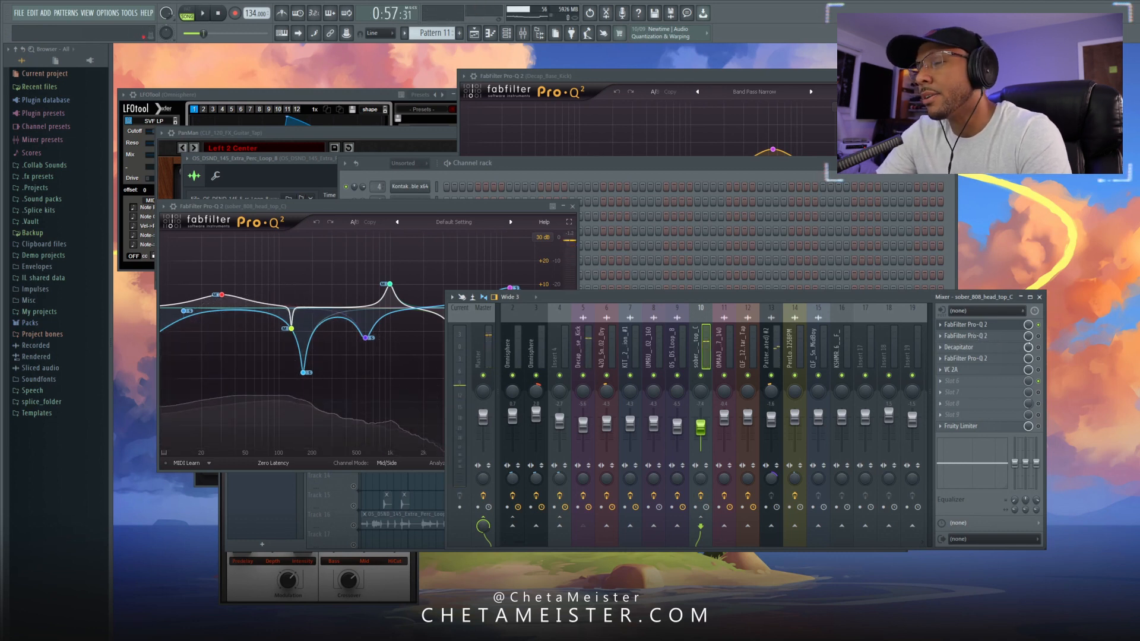
Enable the second Pro-Q 2 on the 808, open its Decapitator with the 70s Record preset and play the tracks
{"action": "left_click", "coordinate": [1001, 340]}
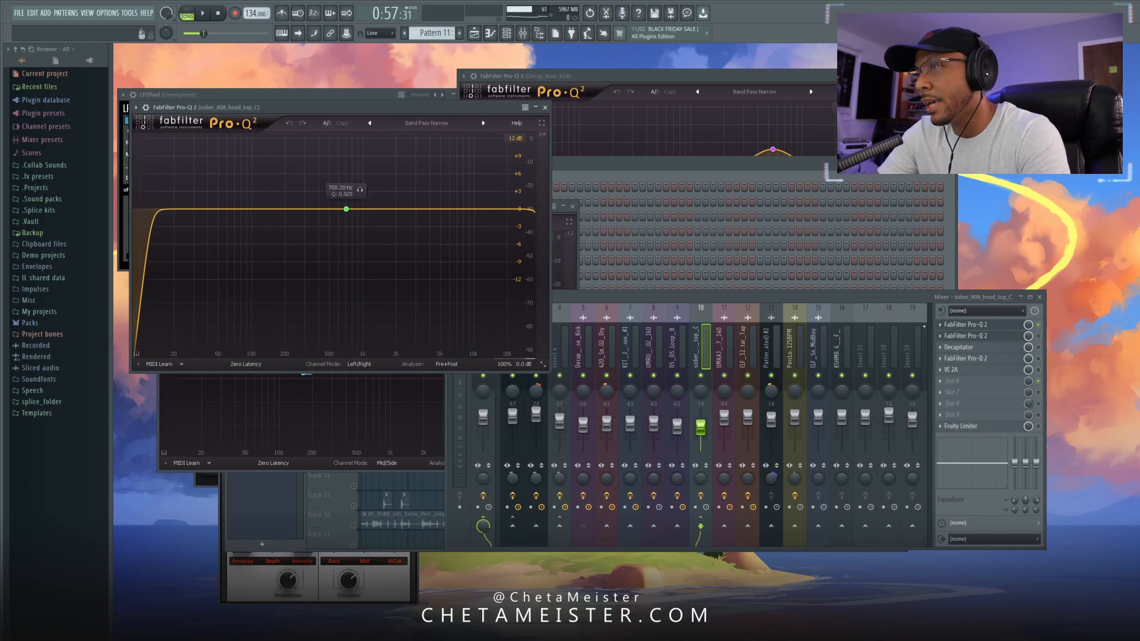
{"action": "left_click", "coordinate": [1038, 337]}
{"action": "left_click", "coordinate": [1004, 348]}
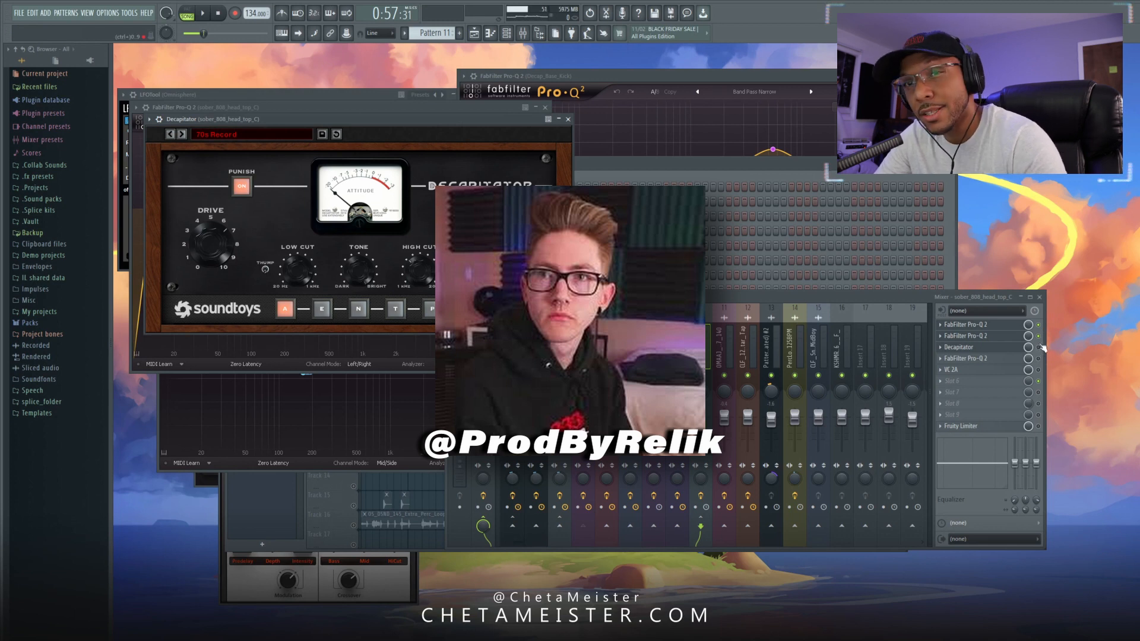
{"action": "key", "text": "space"}
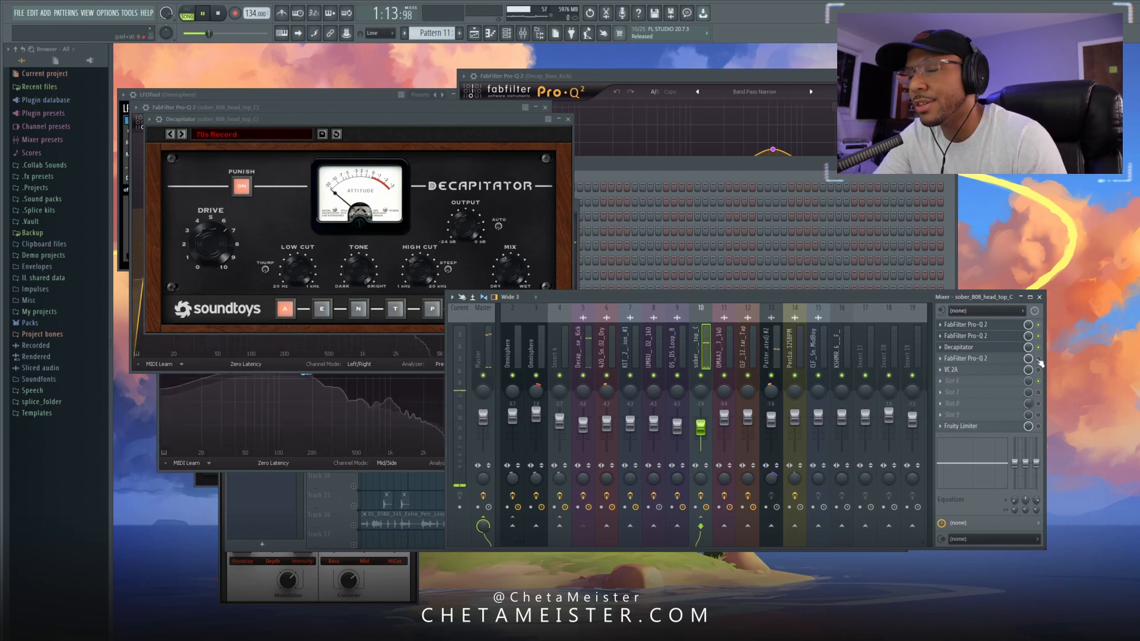
Inspect the 808's remaining effects, the third Pro-Q 2, VC 2A and Fruity Limiter, and stop playback
{"action": "left_click", "coordinate": [987, 360]}
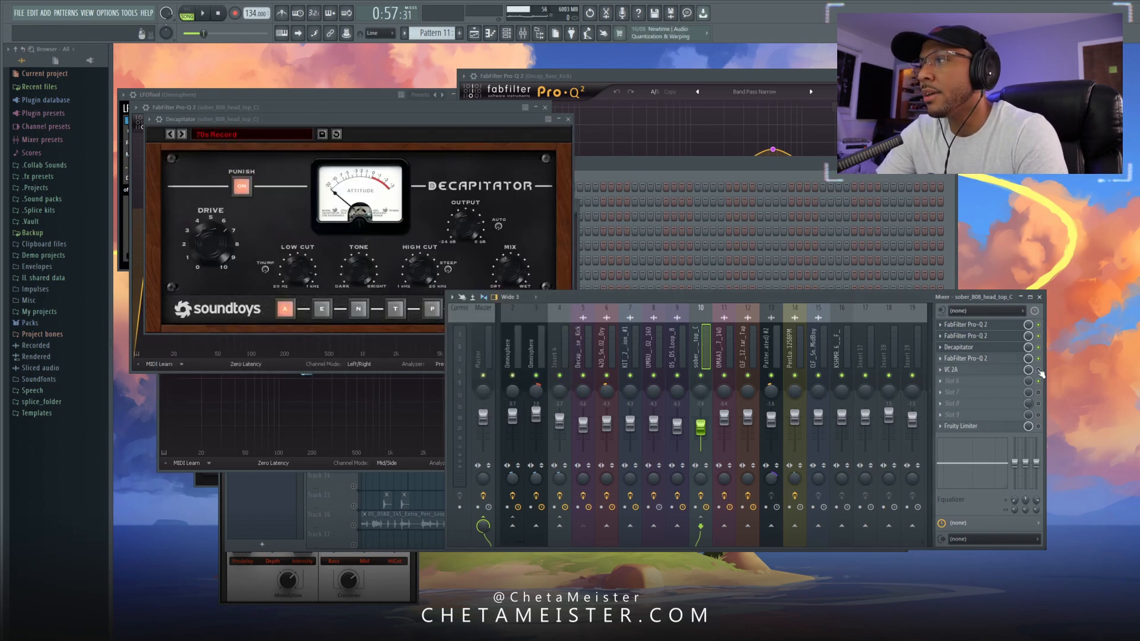
{"action": "left_click", "coordinate": [982, 371]}
{"action": "left_click", "coordinate": [974, 426]}
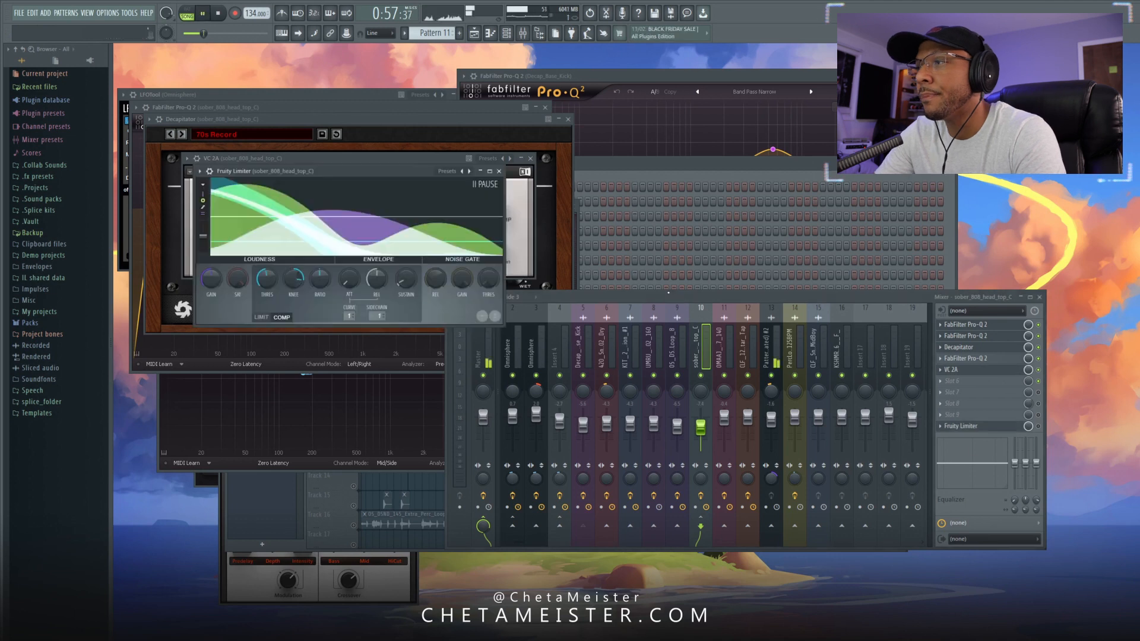
{"action": "key", "text": "space"}
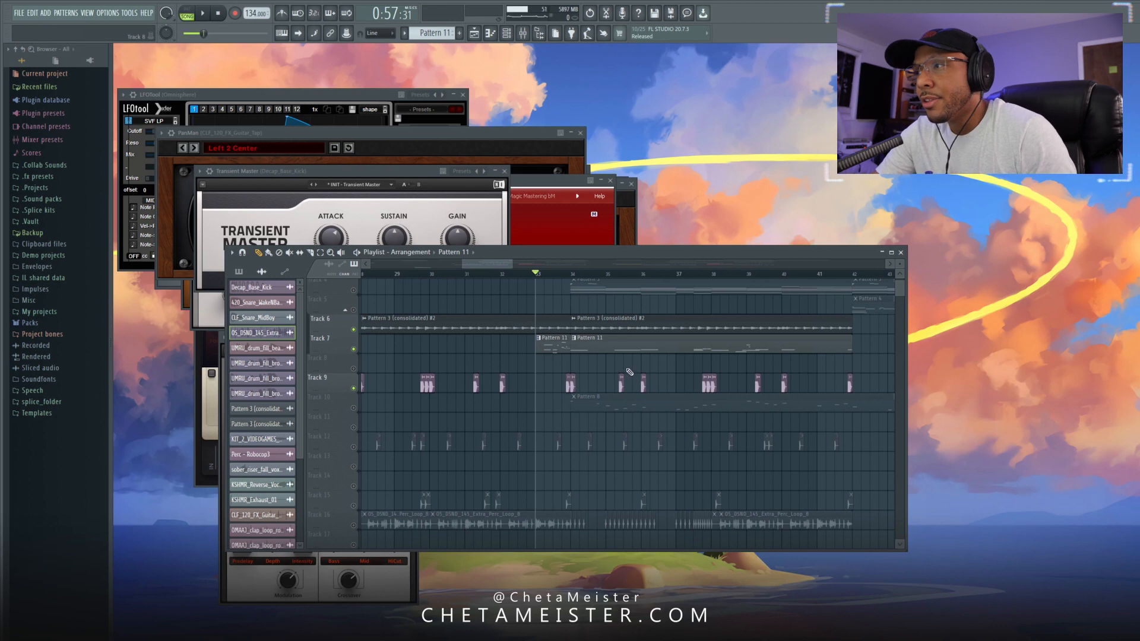
Enable Track 10 and open the Omnisphere instrument used by its Pattern 8
{"action": "left_click", "coordinate": [354, 408]}
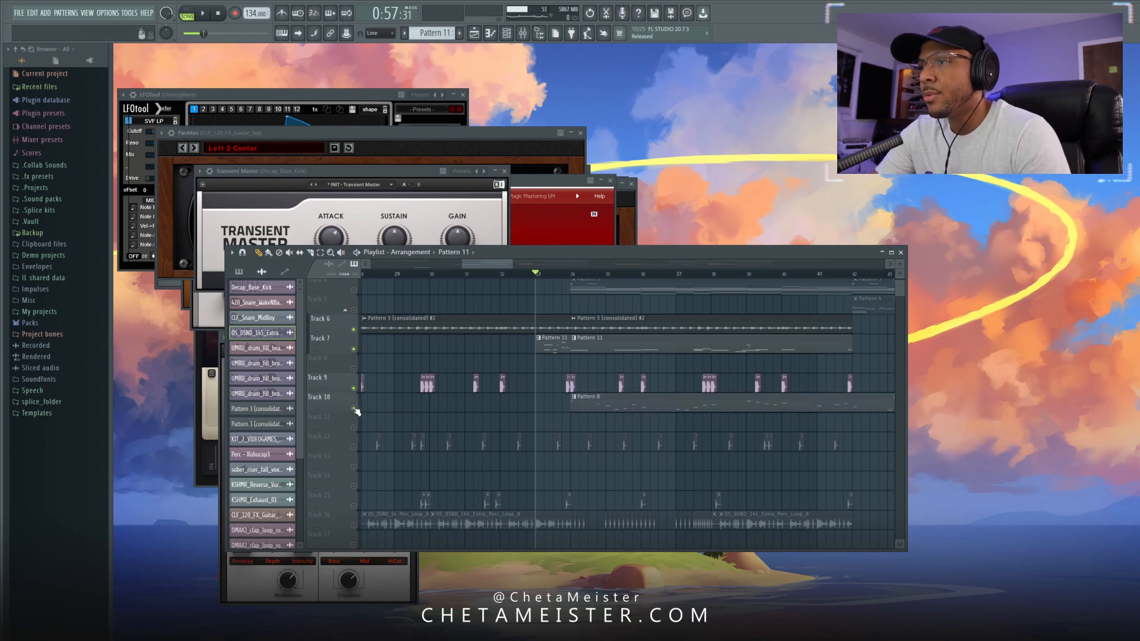
{"action": "double_click", "coordinate": [605, 406]}
{"action": "left_click", "coordinate": [455, 310]}
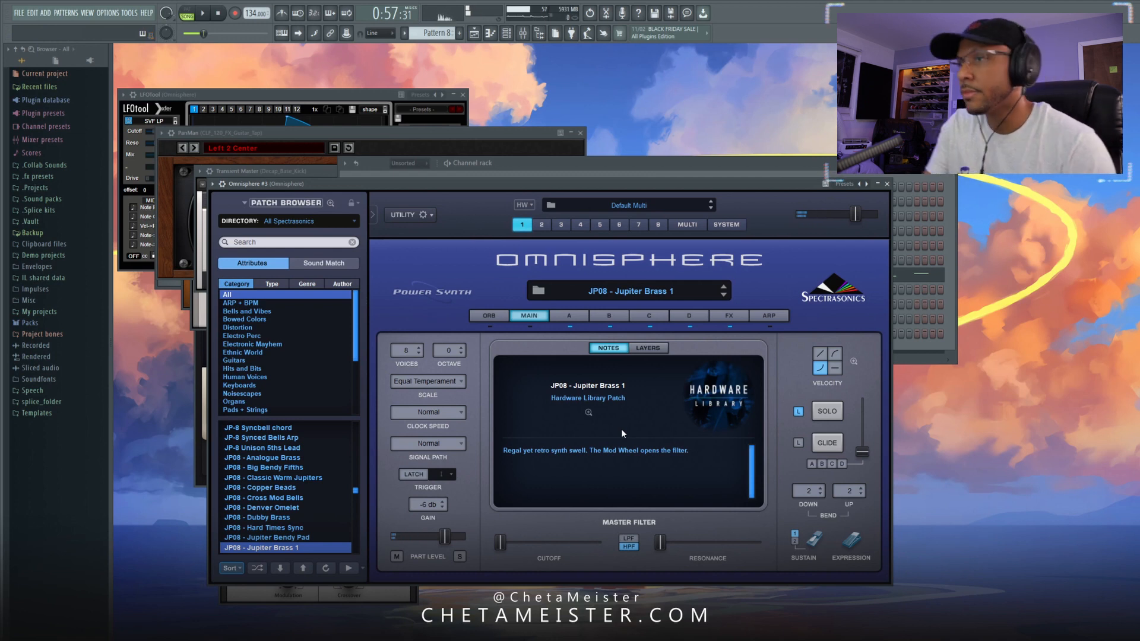
Return to the playlist, enable Track 4 and play the enabled tracks from bar 33
{"action": "key", "text": "F5"}
{"action": "scroll", "coordinate": [556, 408], "scroll_direction": "up", "scroll_amount": 1}
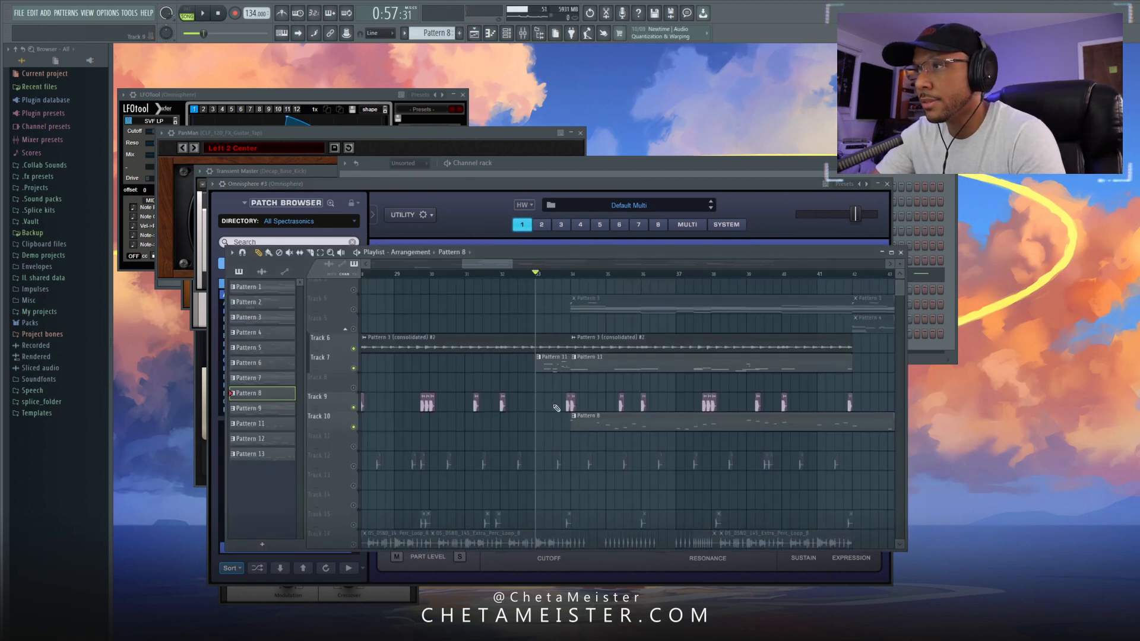
{"action": "scroll", "coordinate": [556, 408], "scroll_direction": "up", "scroll_amount": 2}
{"action": "key", "text": "space"}
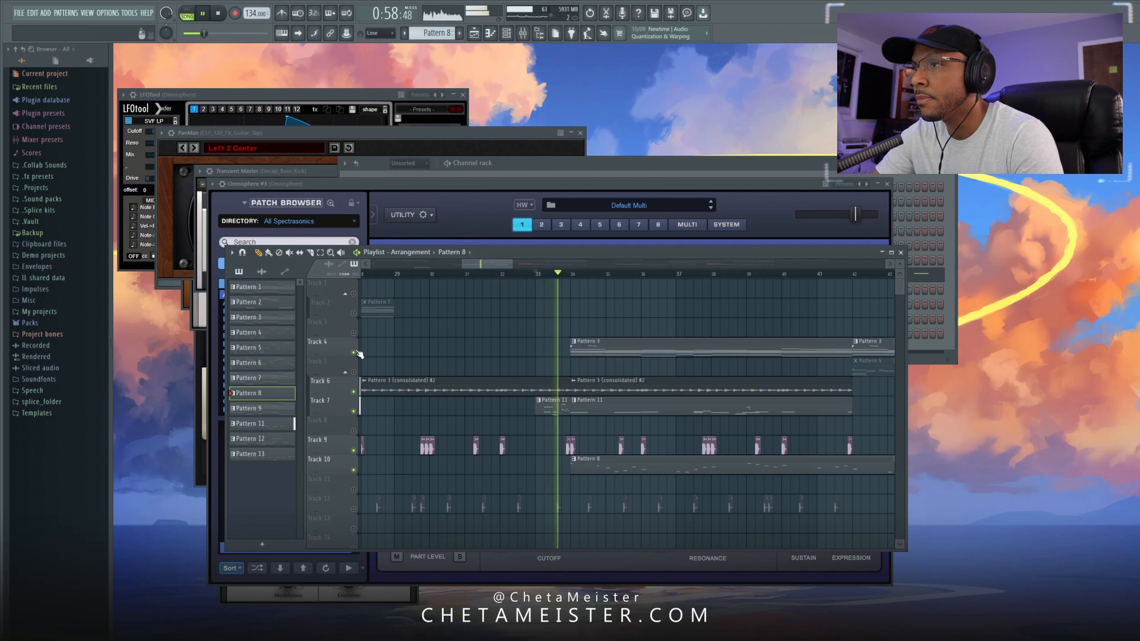
{"action": "scroll", "coordinate": [358, 365], "scroll_direction": "down", "scroll_amount": 5}
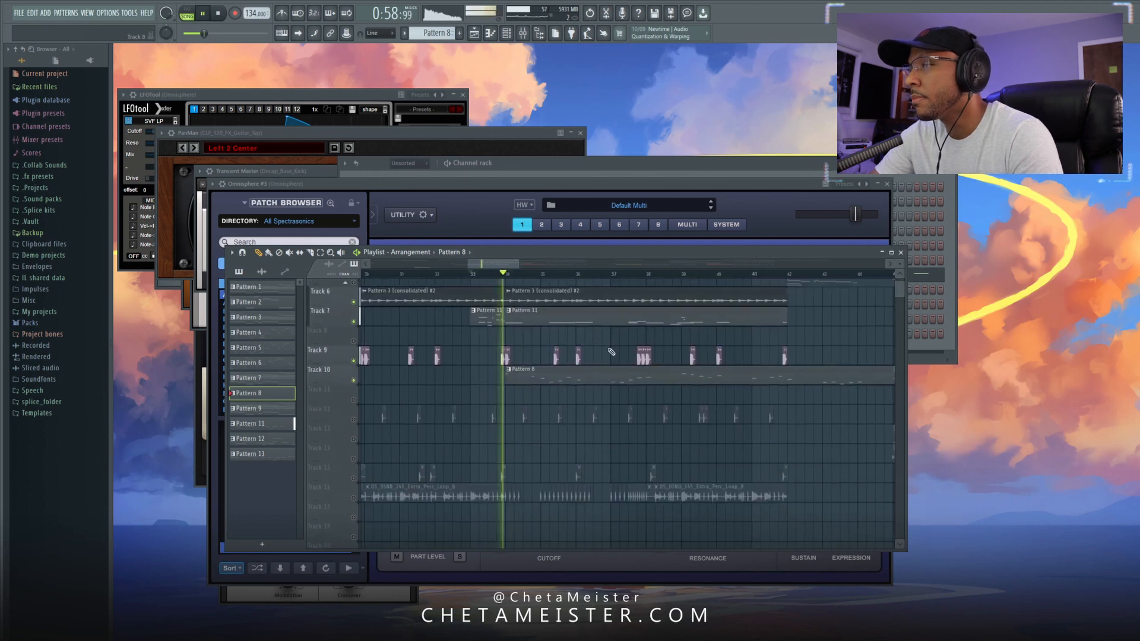
Solo Track 10 repeatedly to compare Pattern 8 with the full mix, leaving all tracks enabled
{"action": "left_click", "coordinate": [354, 379], "text": "ctrl"}
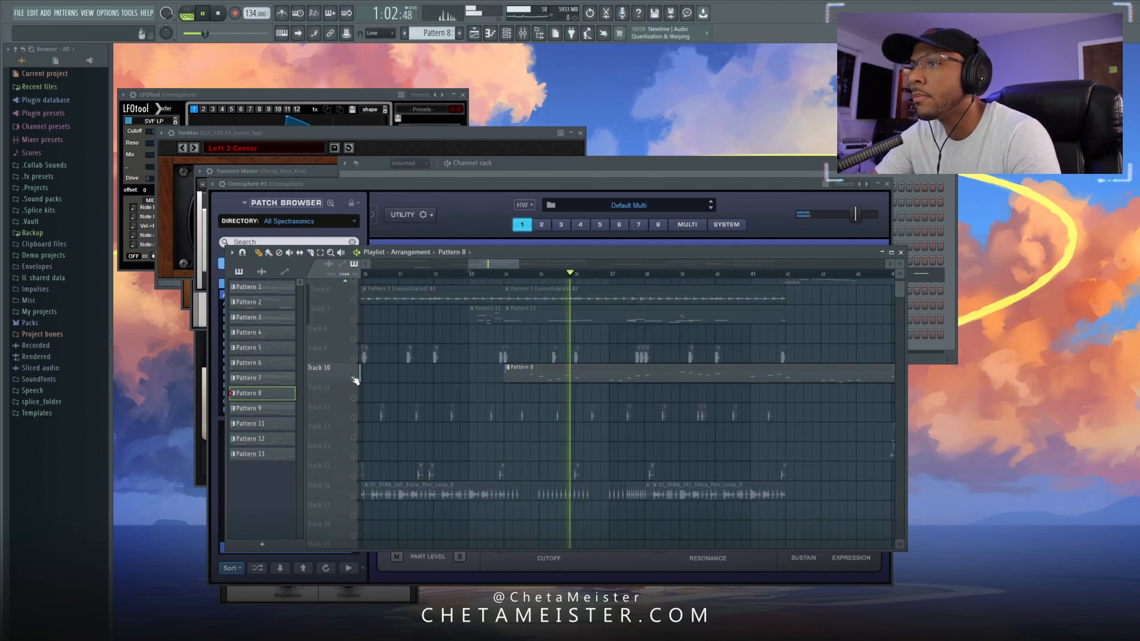
{"action": "left_click", "coordinate": [354, 379], "text": "ctrl"}
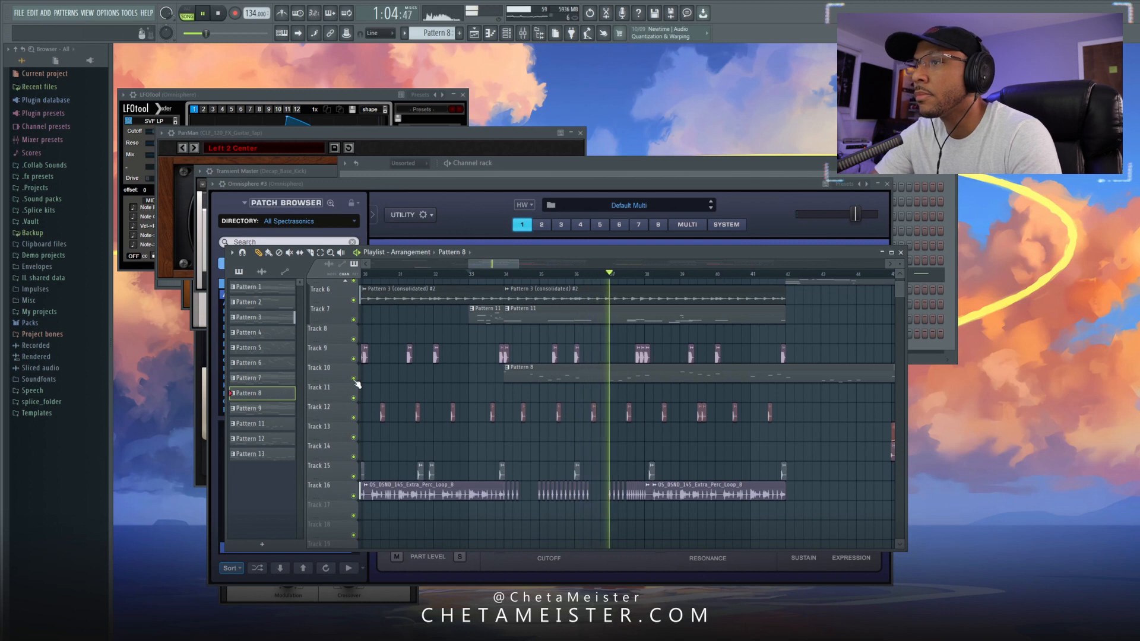
{"action": "left_click", "coordinate": [354, 379], "text": "ctrl"}
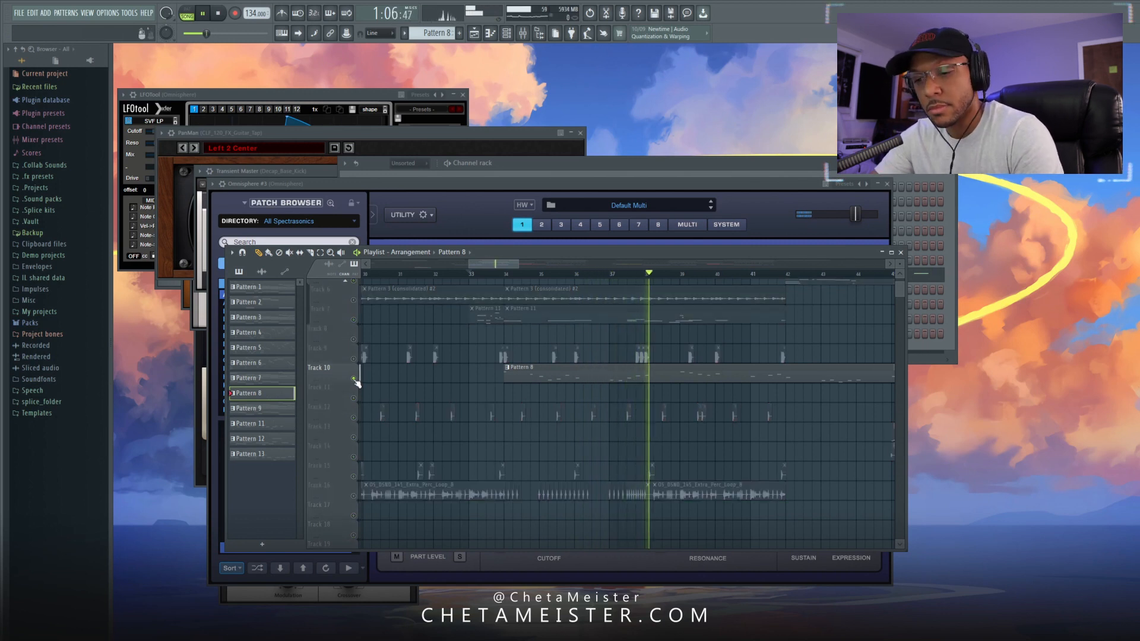
{"action": "left_click", "coordinate": [354, 379], "text": "ctrl"}
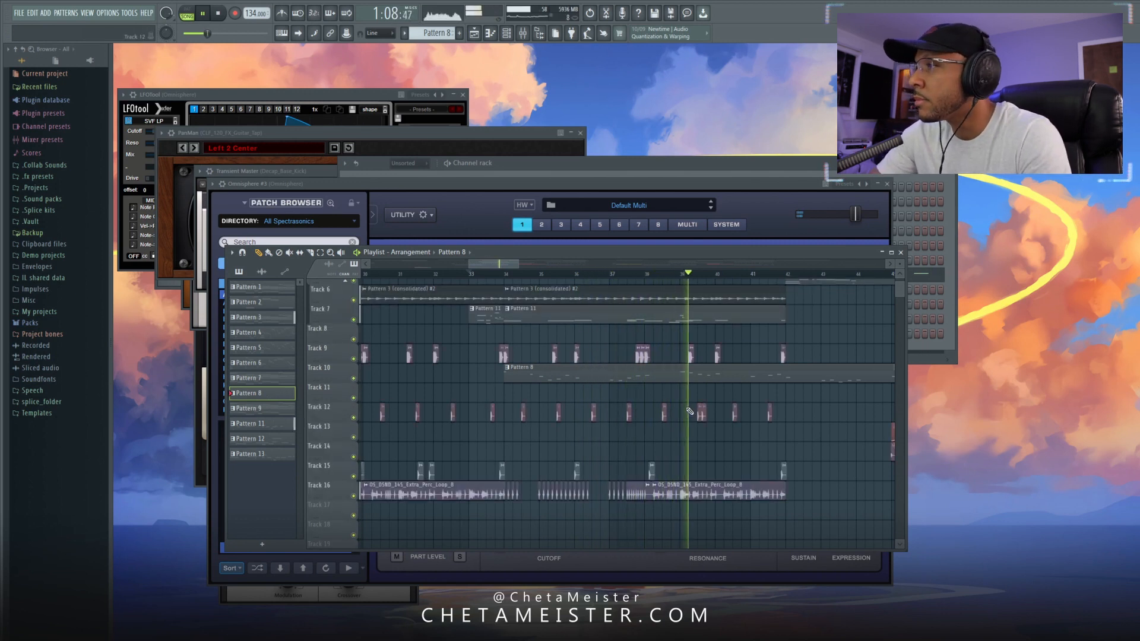
Solo Track 5 briefly to hear its Pattern 4 melody during playback, and re-enable all tracks
{"action": "left_click_drag", "start_coordinate": [690, 411], "coordinate": [484, 501]}
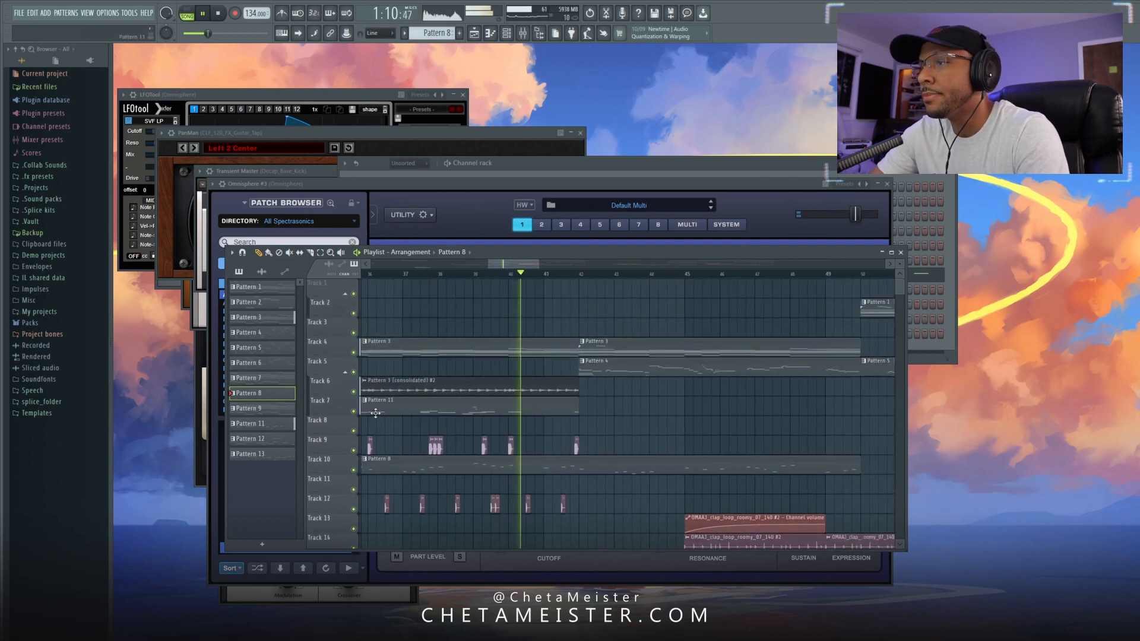
{"action": "left_click", "coordinate": [356, 372], "text": "ctrl"}
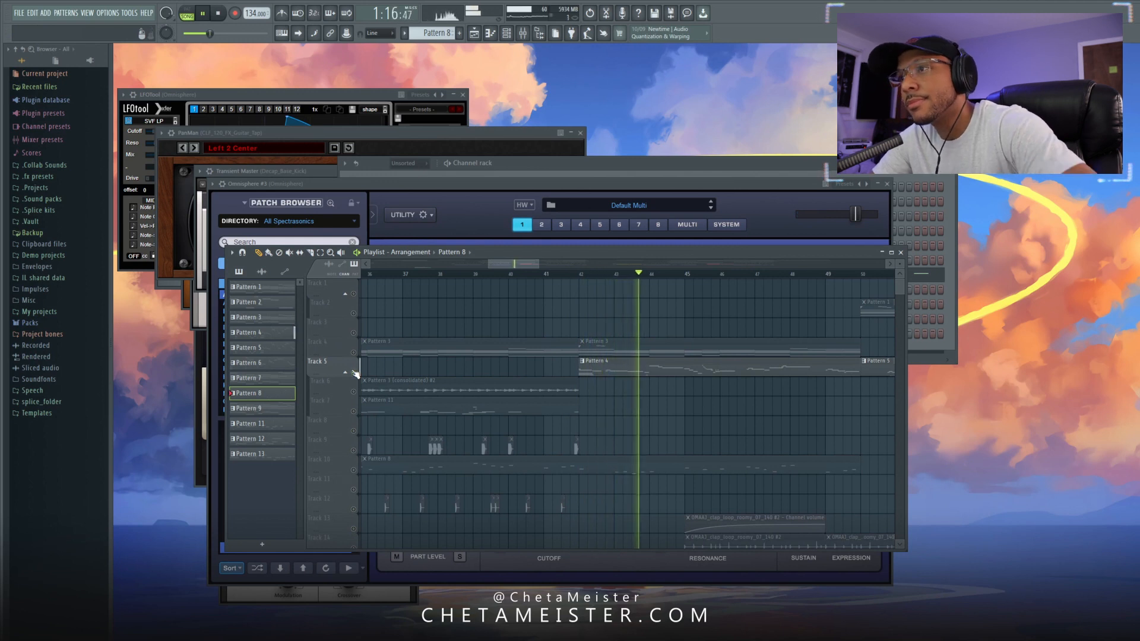
{"action": "left_click", "coordinate": [355, 373], "text": "ctrl"}
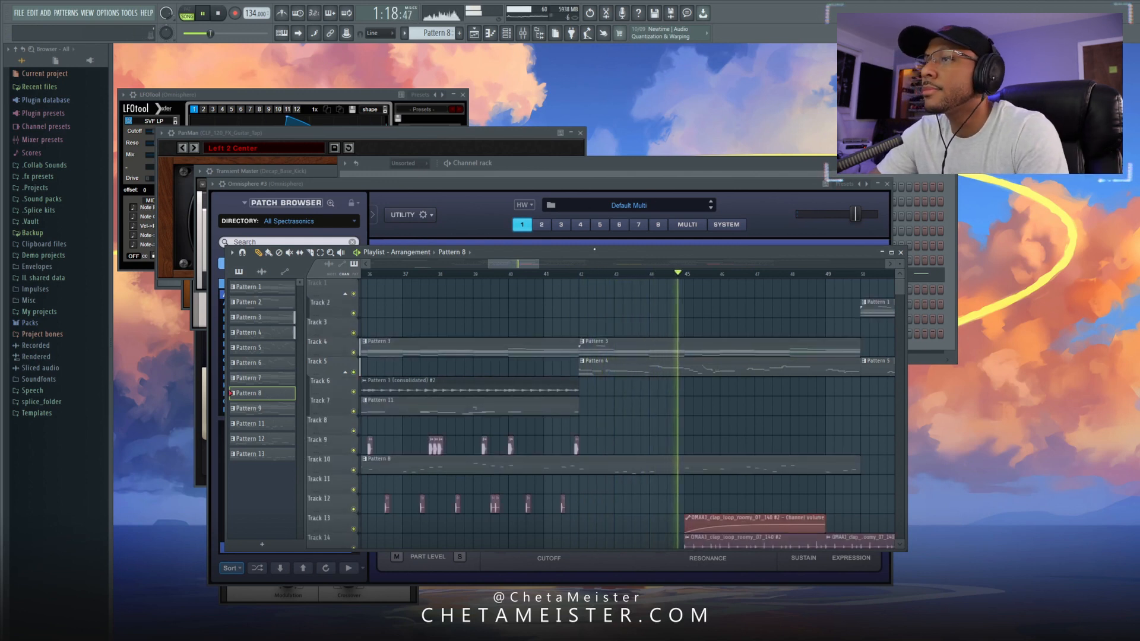
Maximize the playlist and examine the section around the DMAAJ_clap_loop_roomy_07_140 clips while the arrangement plays
{"action": "double_click", "coordinate": [594, 251]}
{"action": "left_click_drag", "start_coordinate": [789, 387], "coordinate": [586, 431]}
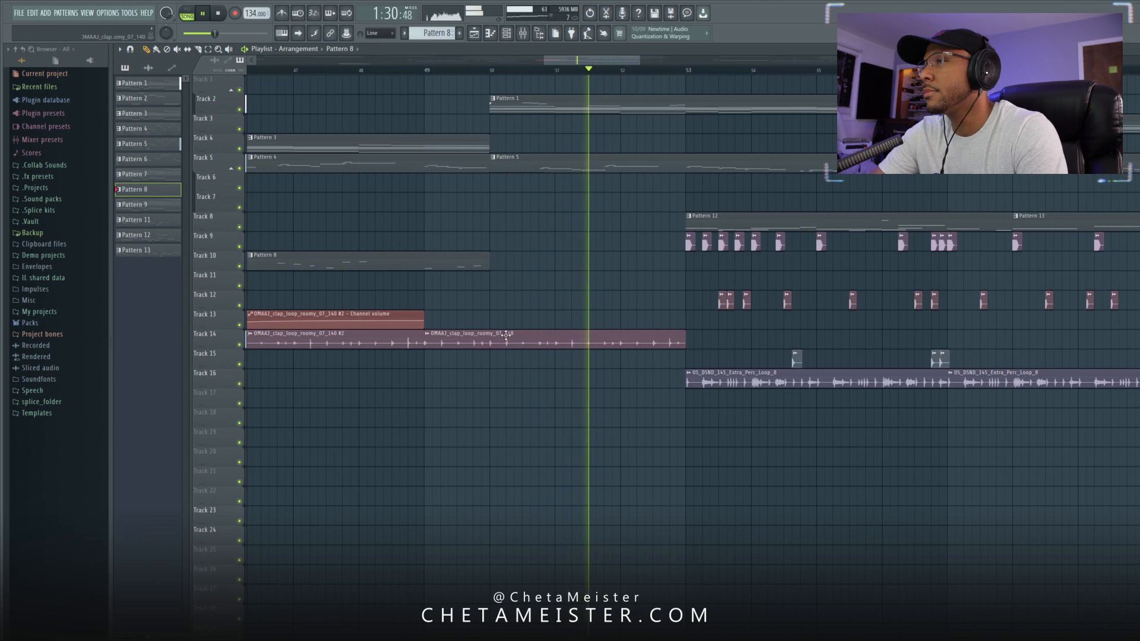
Stop the running playback, then play the arrangement from the start of the Pattern 3 (consolidated) #2 clips on Track 6 and stop again
{"action": "scroll", "coordinate": [611, 389], "scroll_direction": "down", "scroll_amount": 3, "text": "ctrl"}
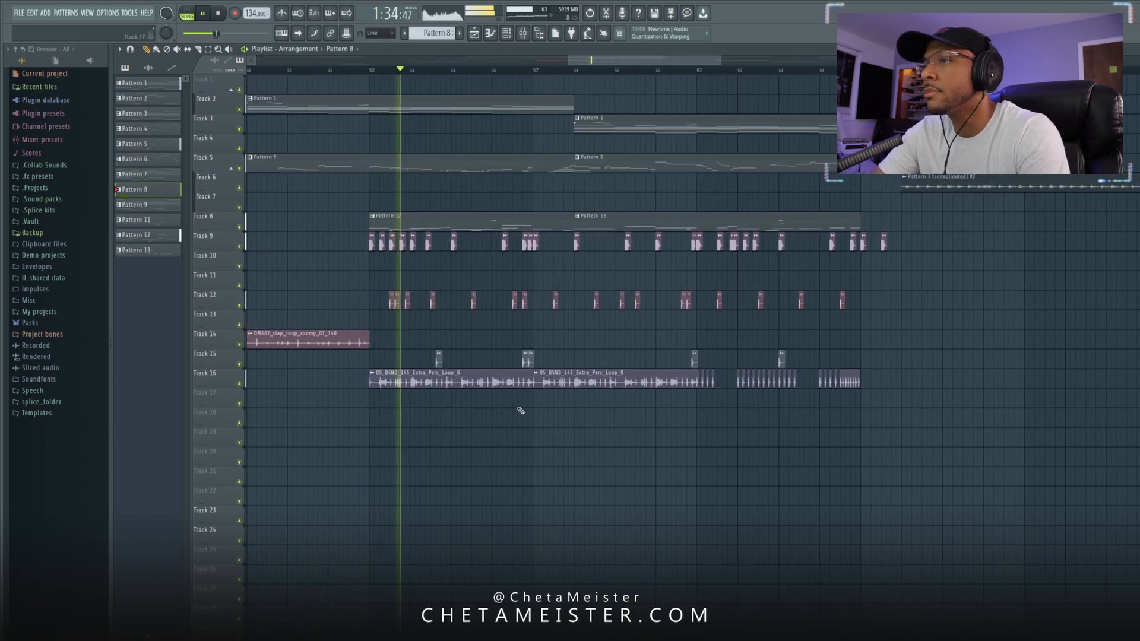
{"action": "key", "text": "space"}
{"action": "left_click_drag", "start_coordinate": [442, 412], "coordinate": [674, 450]}
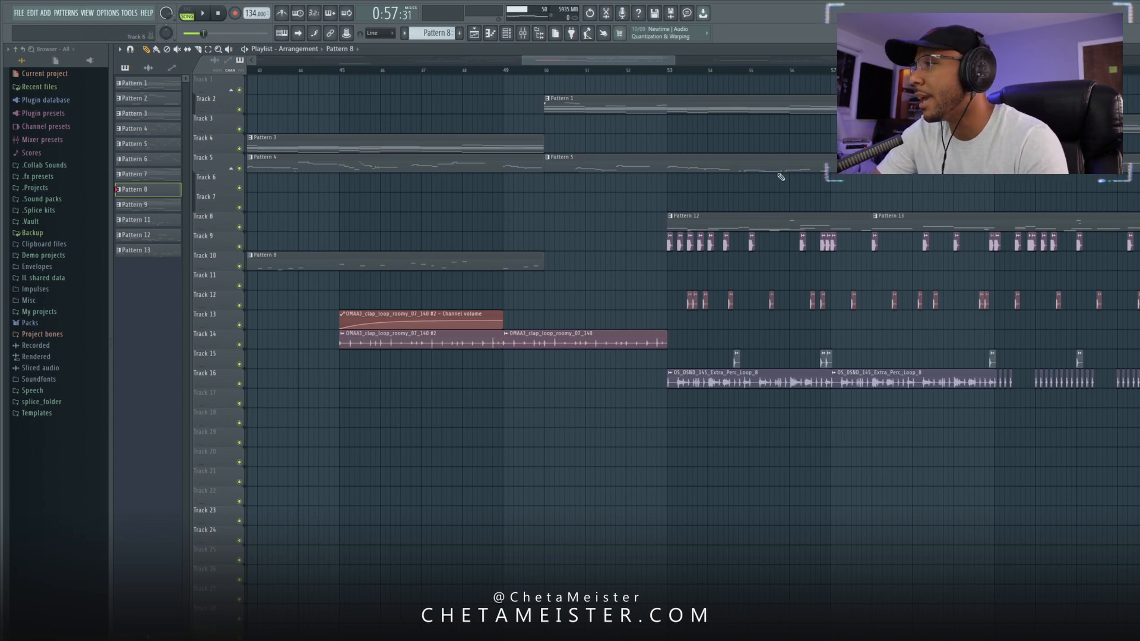
{"action": "scroll", "coordinate": [641, 71], "scroll_direction": "down", "scroll_amount": 2}
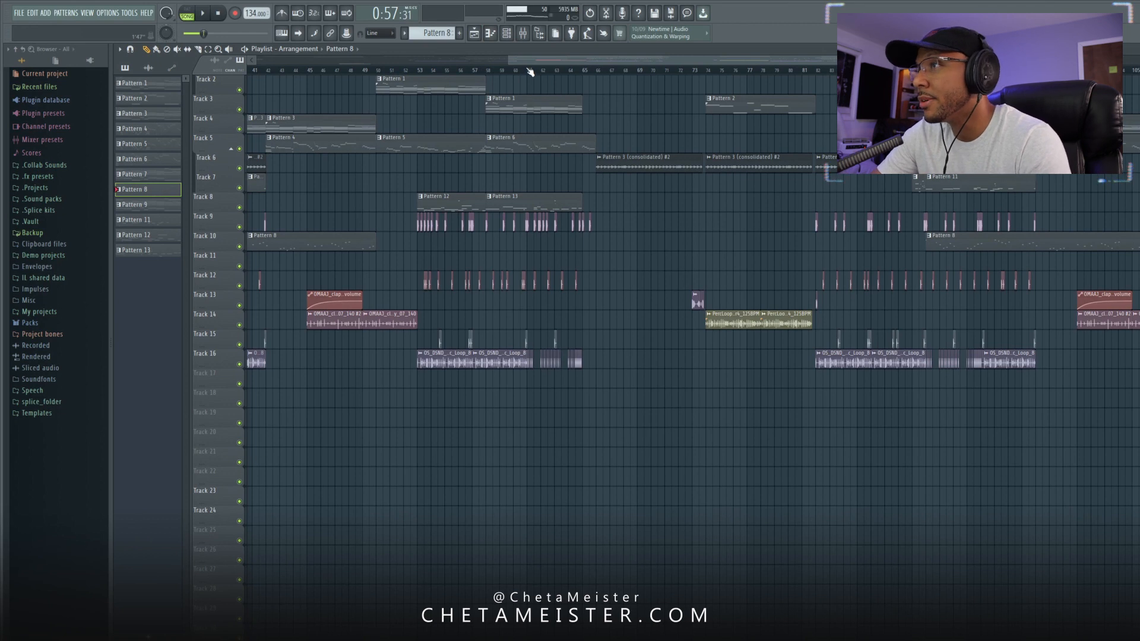
{"action": "left_click", "coordinate": [593, 72]}
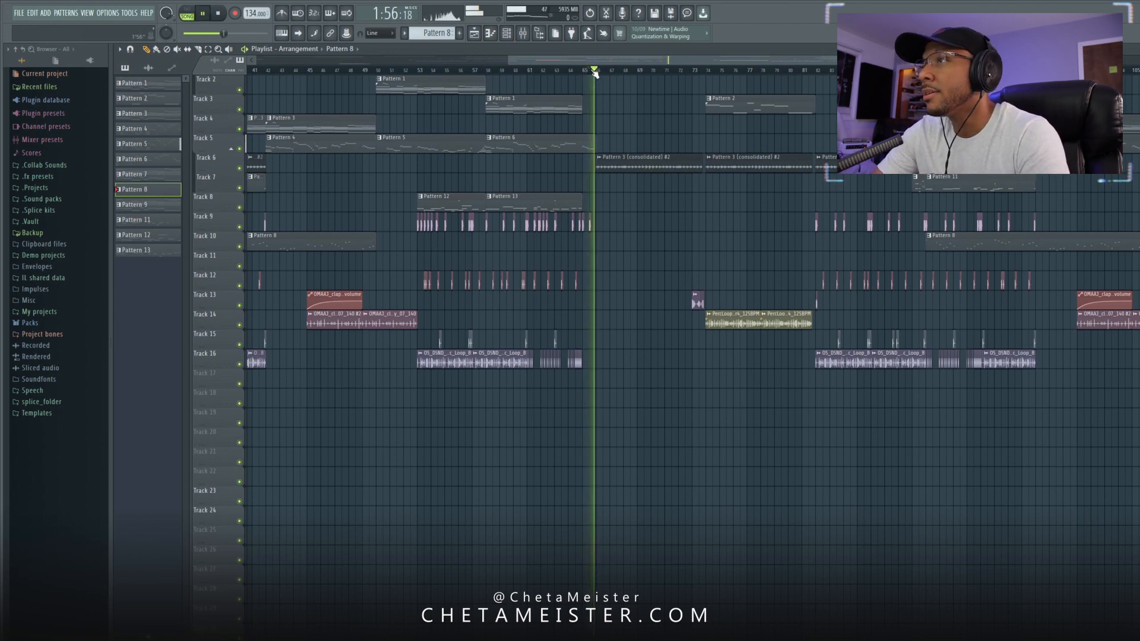
{"action": "key", "text": "space"}
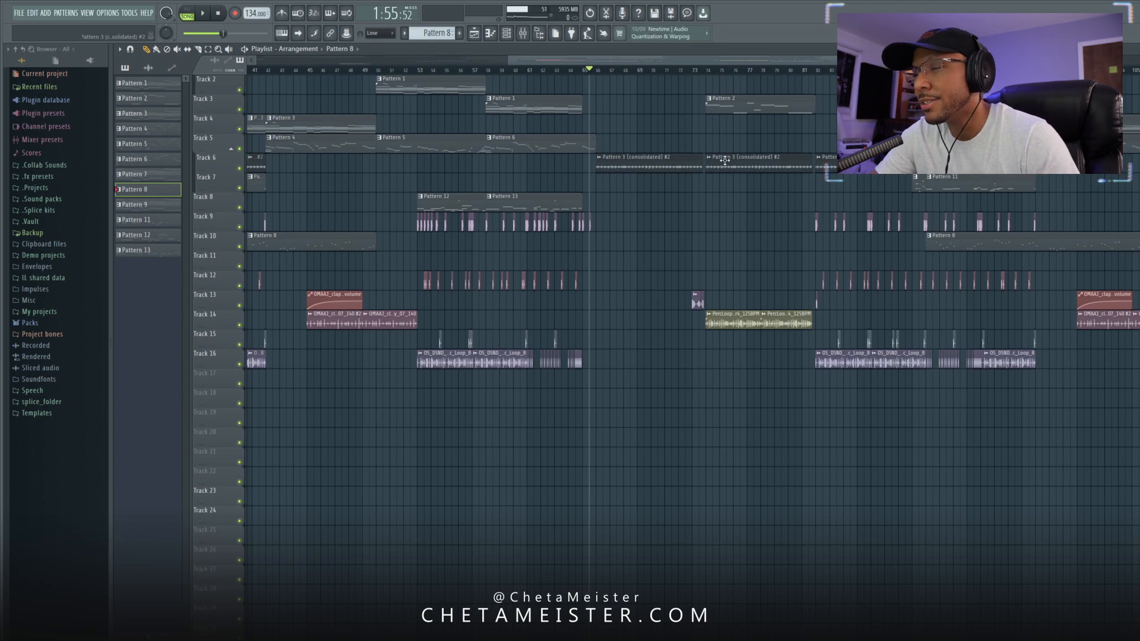
Open the PercLoop_Pepper4_125BPM sample from Track 14 and preview its sound from the waveform
{"action": "left_click_drag", "start_coordinate": [760, 243], "coordinate": [580, 250]}
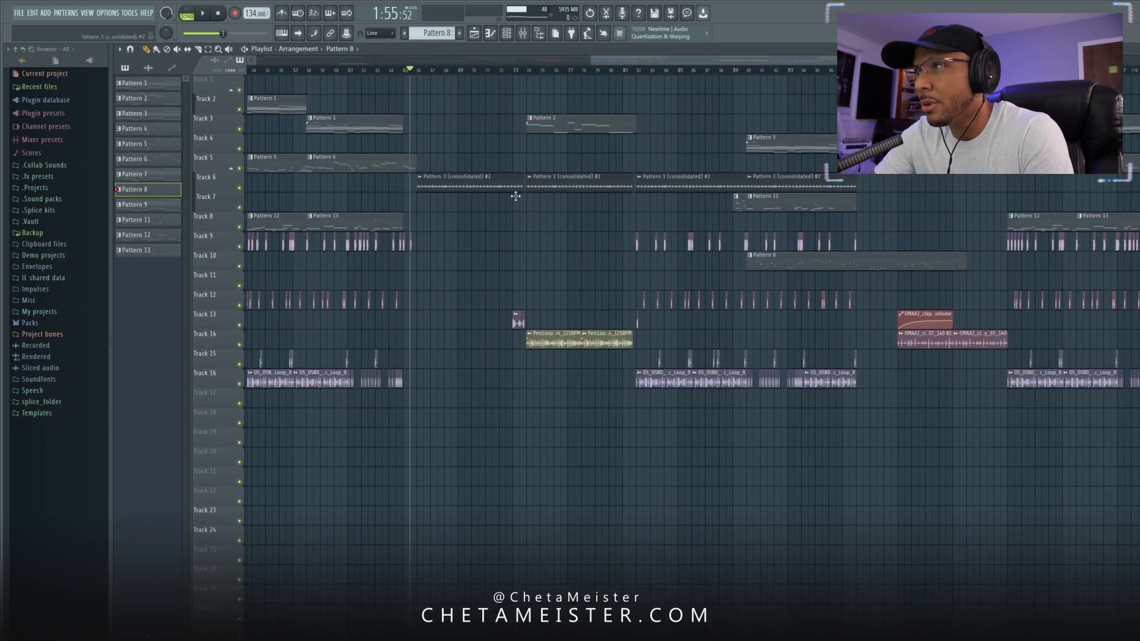
{"action": "double_click", "coordinate": [552, 340]}
{"action": "left_click", "coordinate": [297, 292]}
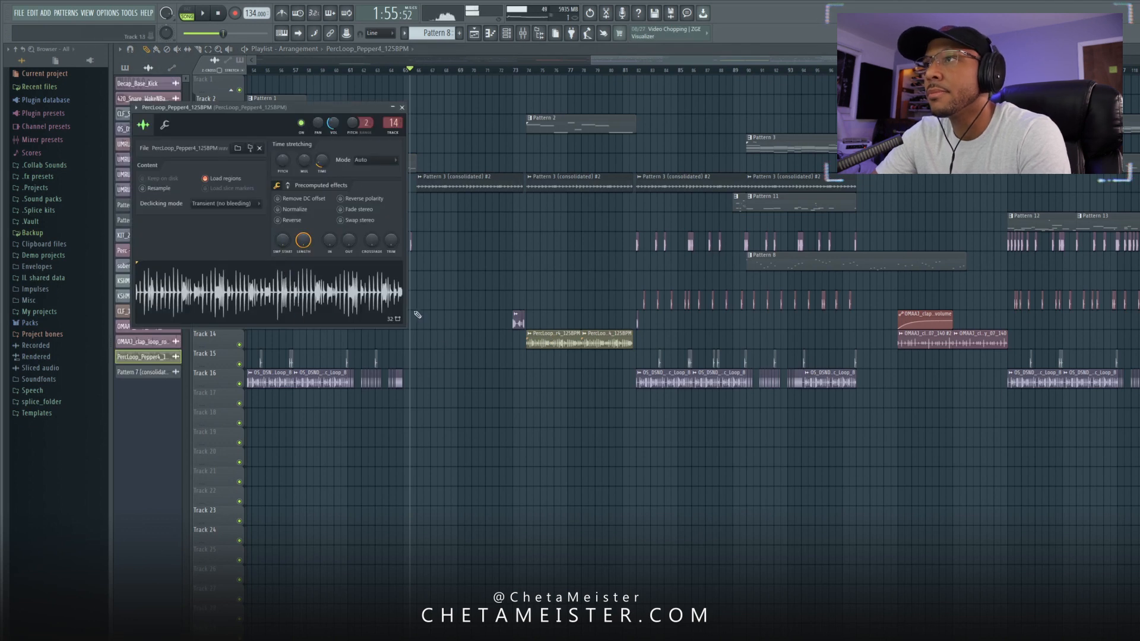
{"action": "left_click_drag", "start_coordinate": [335, 139], "coordinate": [532, 364]}
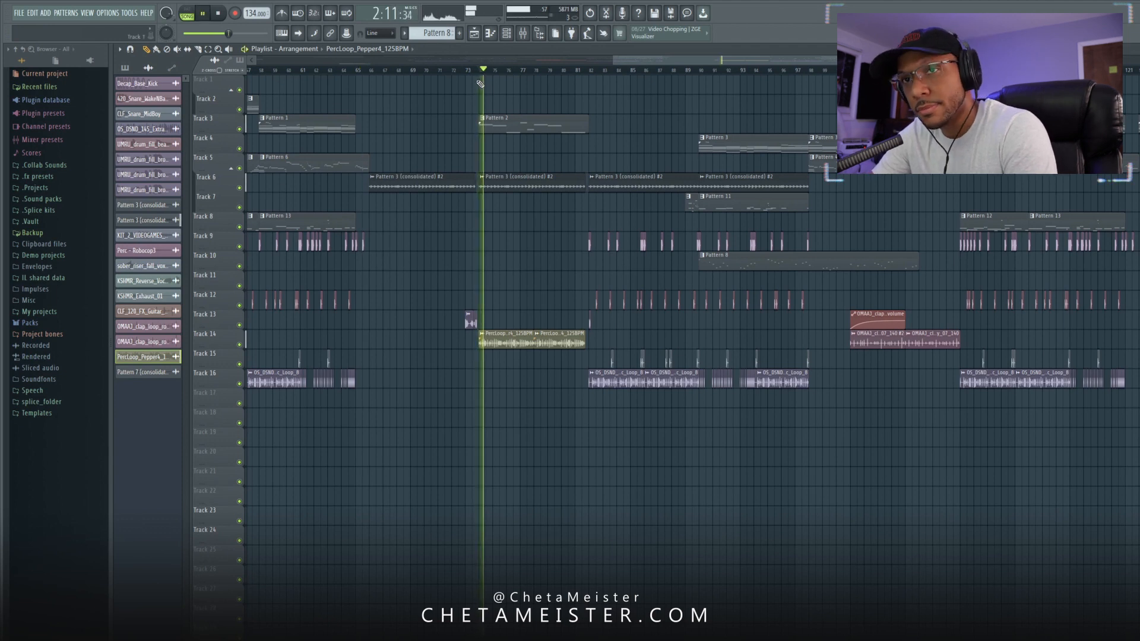
Follow the section with Pattern 2 and the PercLoop_Pepper4_125BPM clips during playback, and stop
{"action": "left_click_drag", "start_coordinate": [514, 208], "coordinate": [464, 204]}
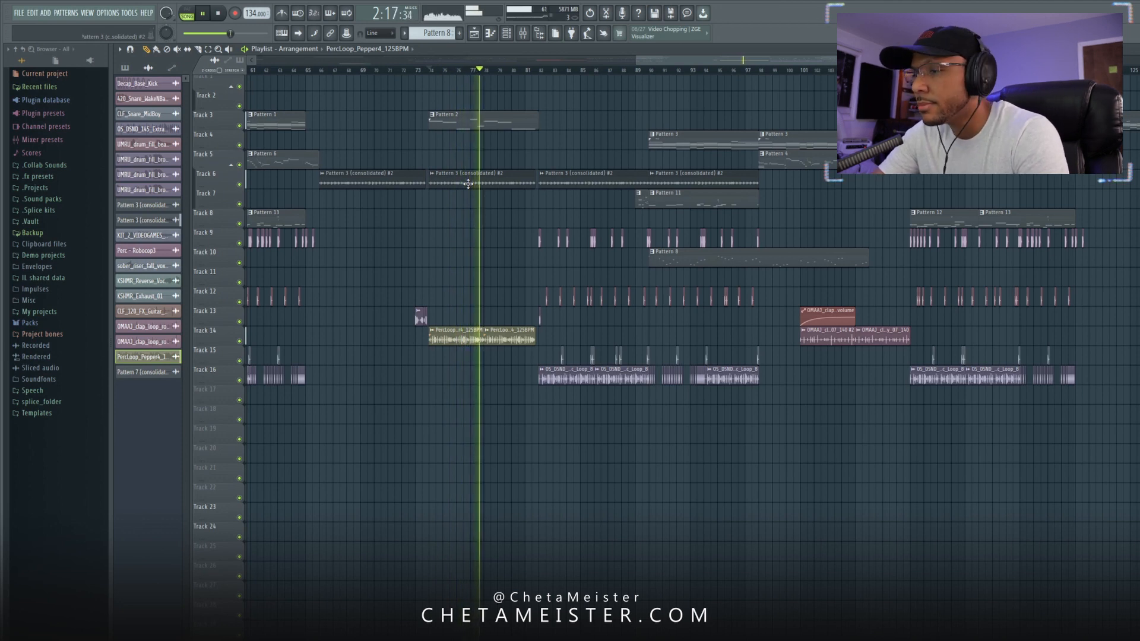
{"action": "scroll", "coordinate": [468, 184], "scroll_direction": "up", "scroll_amount": 5}
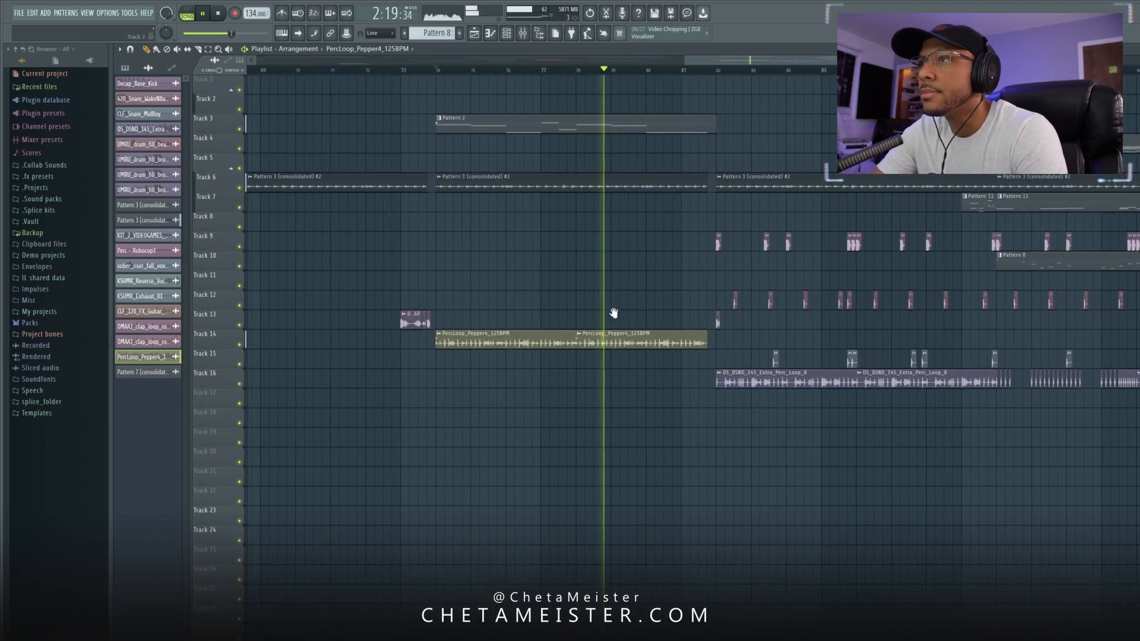
{"action": "left_click_drag", "start_coordinate": [614, 313], "coordinate": [628, 339]}
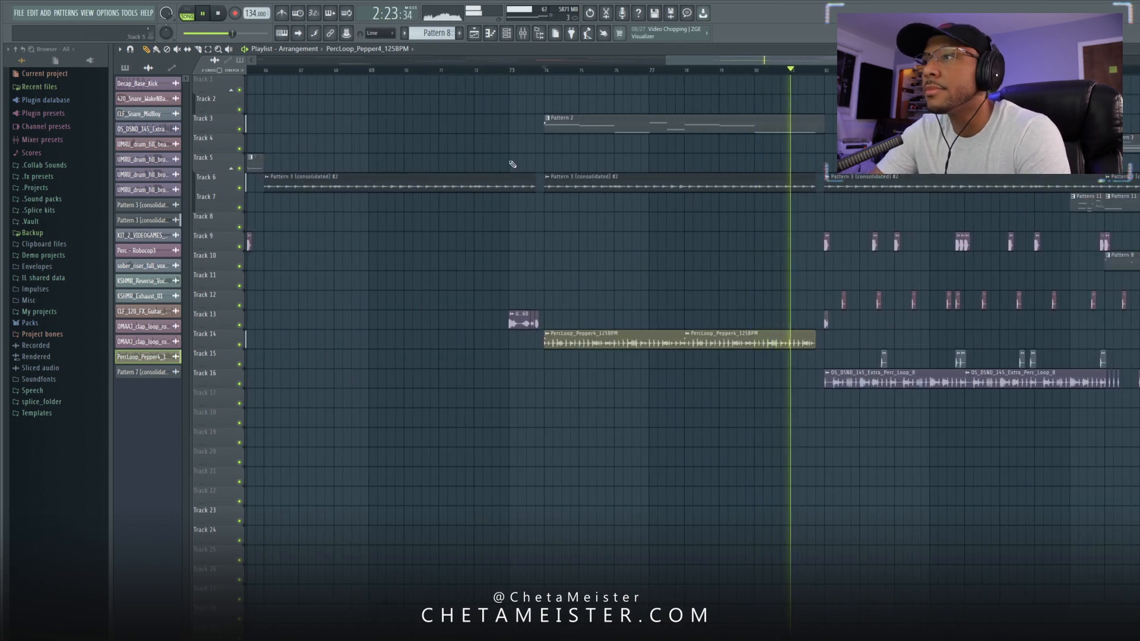
{"action": "key", "text": "space"}
Solo Track 3 to hear its Pattern 2 clip, open the pattern's notes and return to the playlist
{"action": "left_click", "coordinate": [240, 129], "text": "ctrl"}
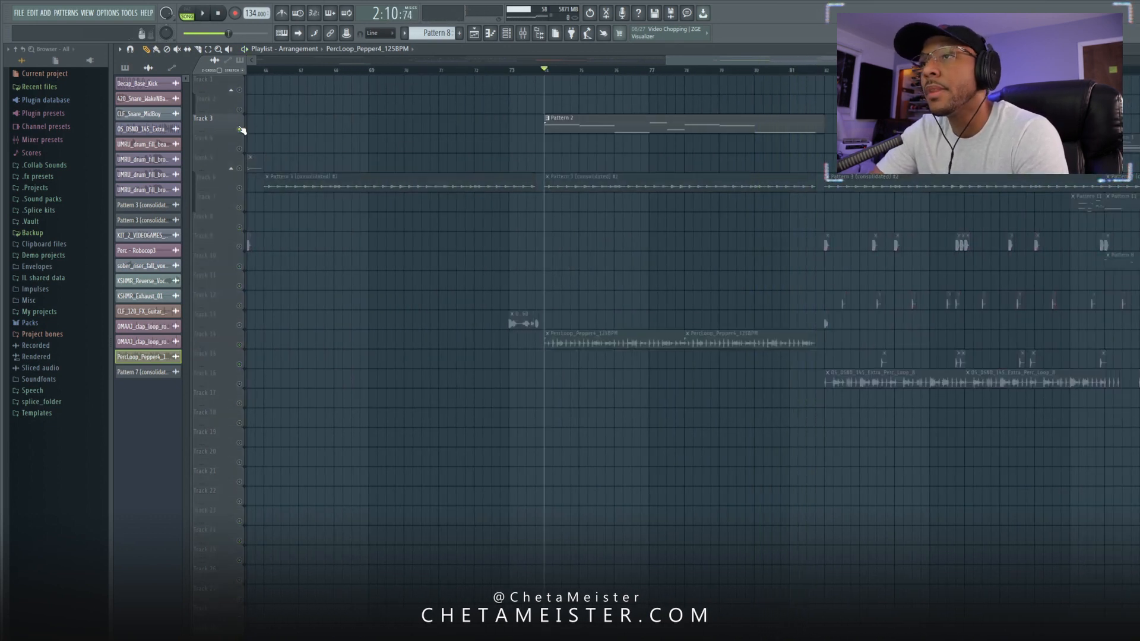
{"action": "scroll", "coordinate": [561, 123], "scroll_direction": "up", "scroll_amount": 2}
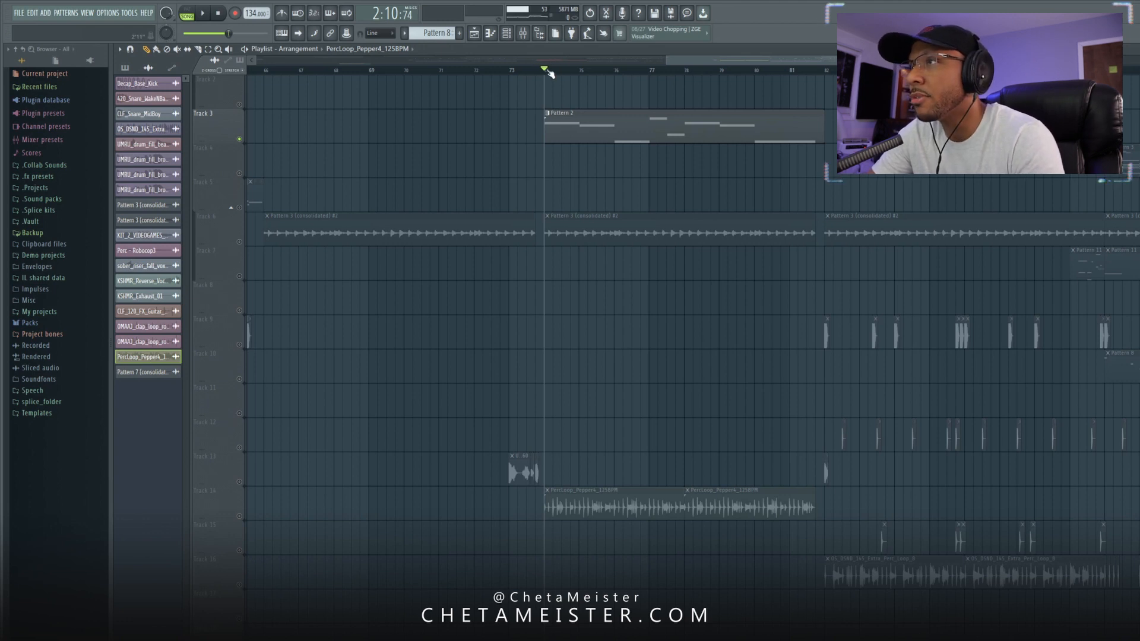
{"action": "key", "text": "space"}
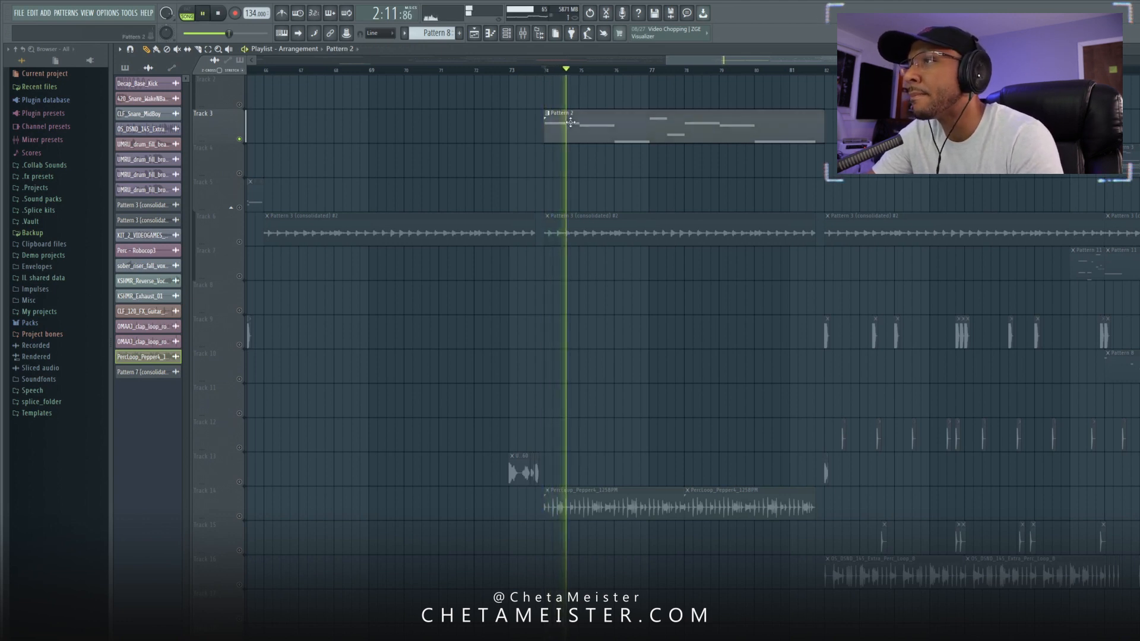
{"action": "double_click", "coordinate": [603, 126]}
{"action": "key", "text": "Escape"}
{"action": "left_click", "coordinate": [420, 250]}
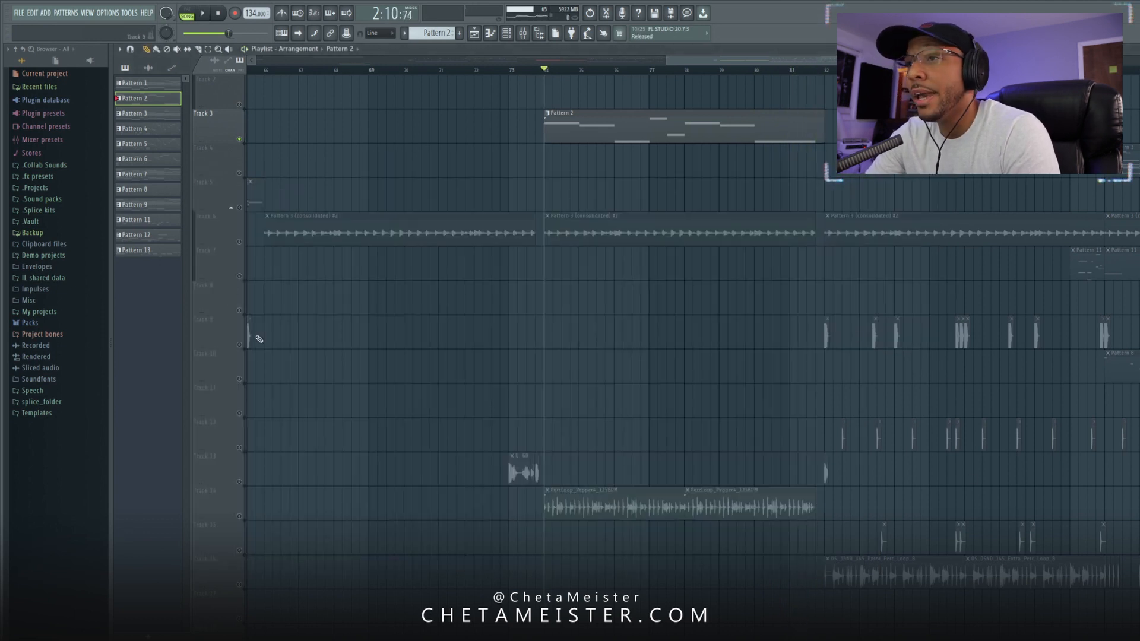
With all tracks enabled, play the arrangement from bar 82 and follow it through to the closing section
{"action": "scroll", "coordinate": [682, 339], "scroll_direction": "right", "scroll_amount": 5}
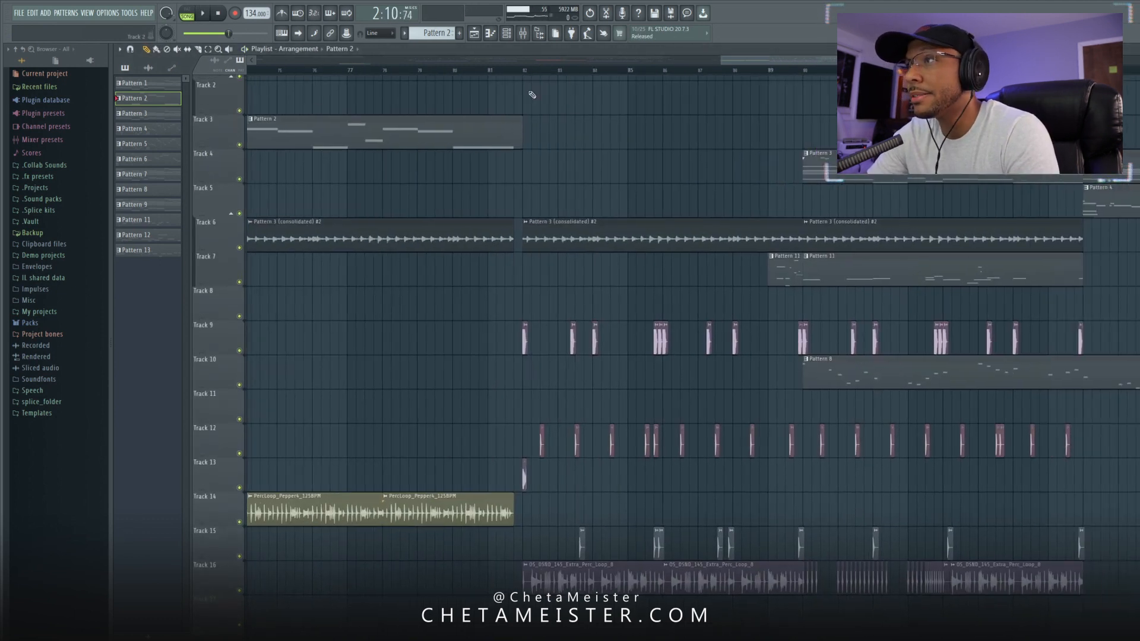
{"action": "left_click", "coordinate": [525, 71]}
{"action": "key", "text": "space"}
{"action": "left_click_drag", "start_coordinate": [841, 324], "coordinate": [711, 255]}
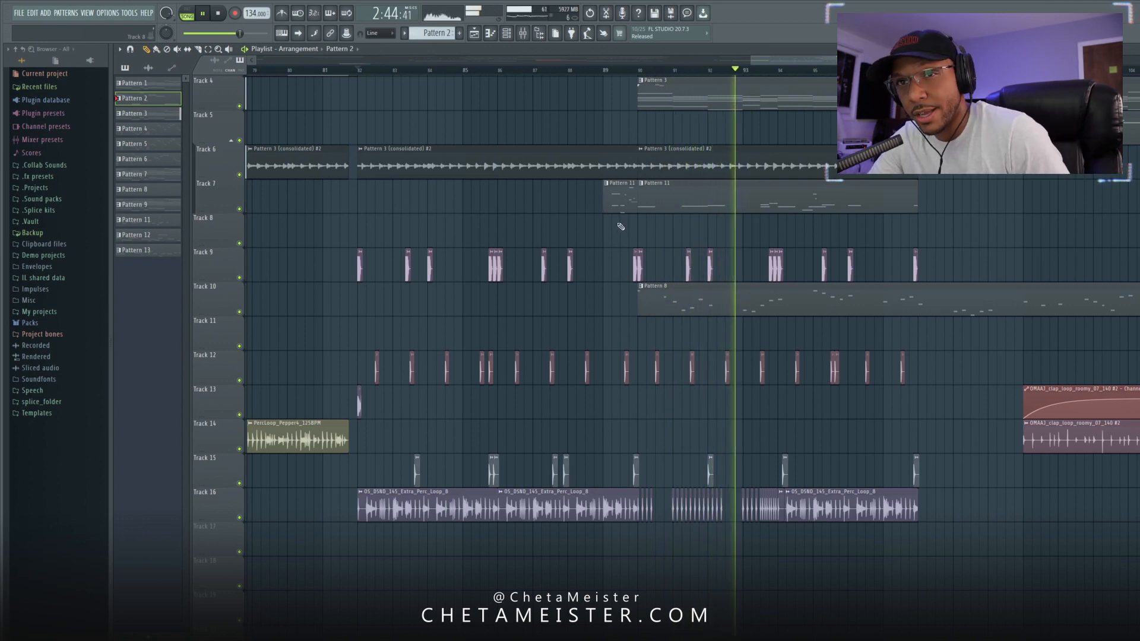
{"action": "scroll", "coordinate": [653, 249], "scroll_direction": "right", "scroll_amount": 5}
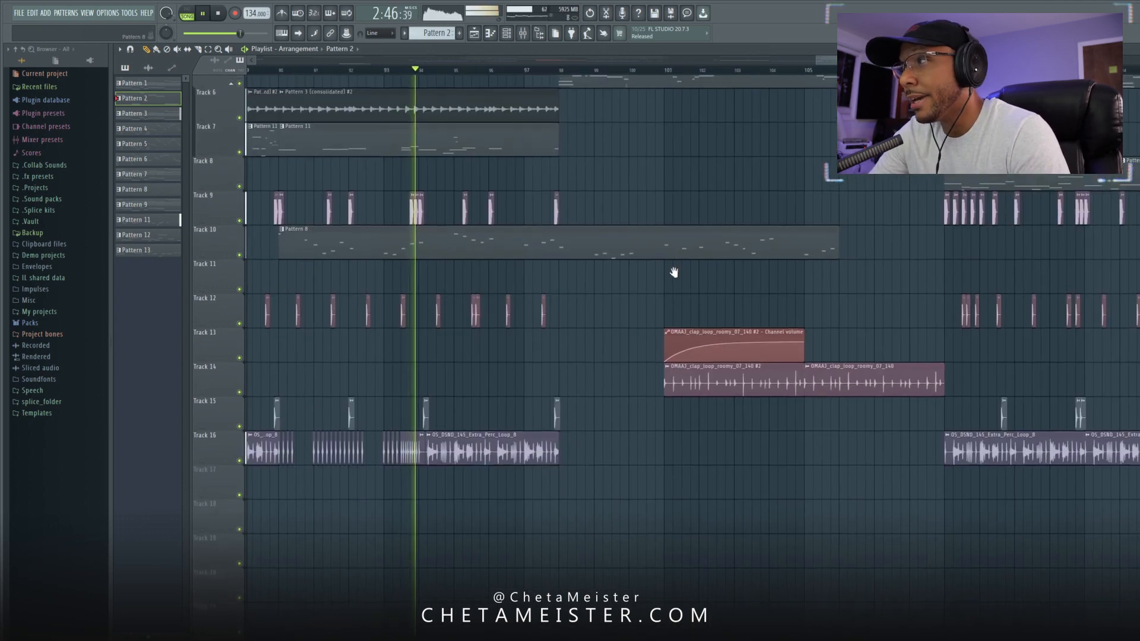
{"action": "scroll", "coordinate": [695, 265], "scroll_direction": "down", "scroll_amount": 3}
{"action": "scroll", "coordinate": [703, 265], "scroll_direction": "right", "scroll_amount": 4}
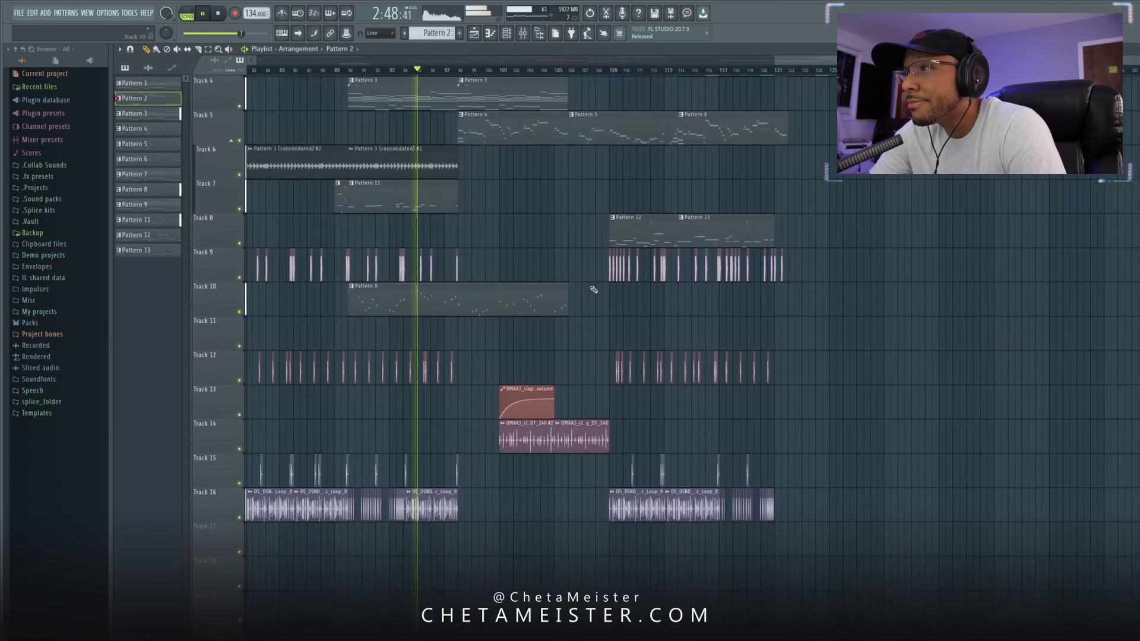
{"action": "scroll", "coordinate": [586, 285], "scroll_direction": "down", "scroll_amount": 2}
{"action": "scroll", "coordinate": [587, 286], "scroll_direction": "right", "scroll_amount": 2}
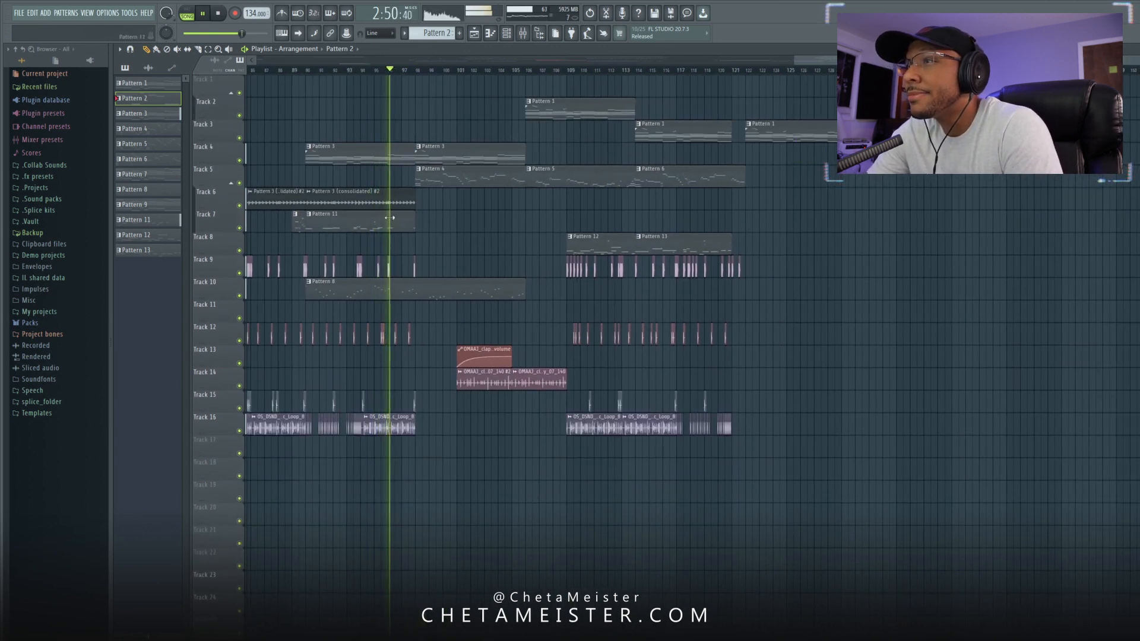
View the Omnisphere #2 notes of Track 5's Pattern 4, return to the playlist and stop playback at the end of the arrangement
{"action": "double_click", "coordinate": [480, 180]}
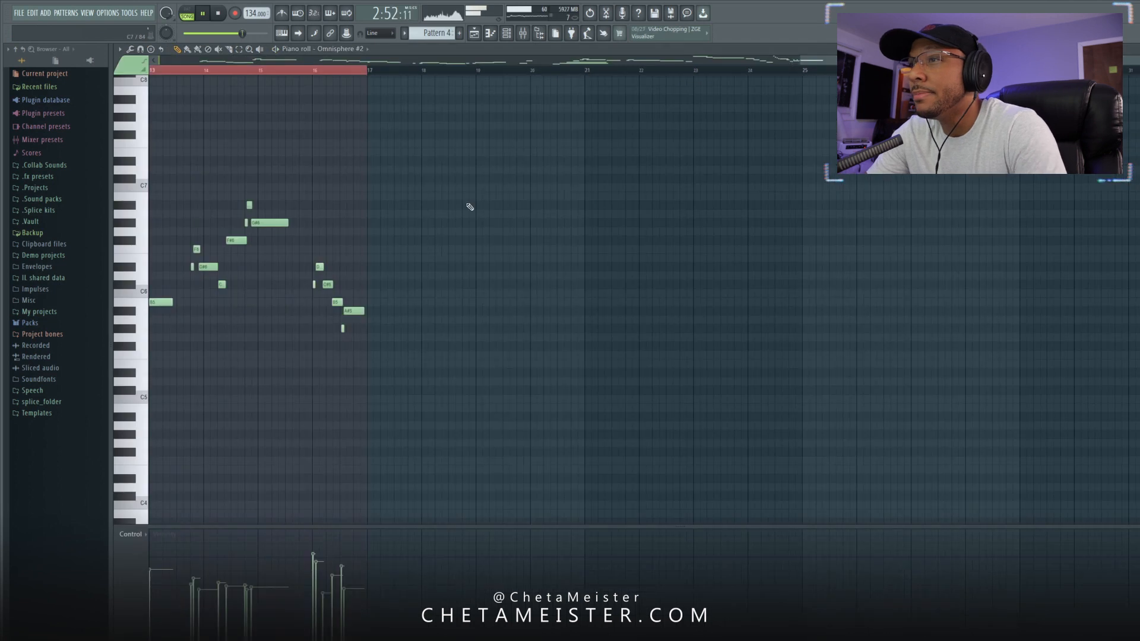
{"action": "key", "text": "F7"}
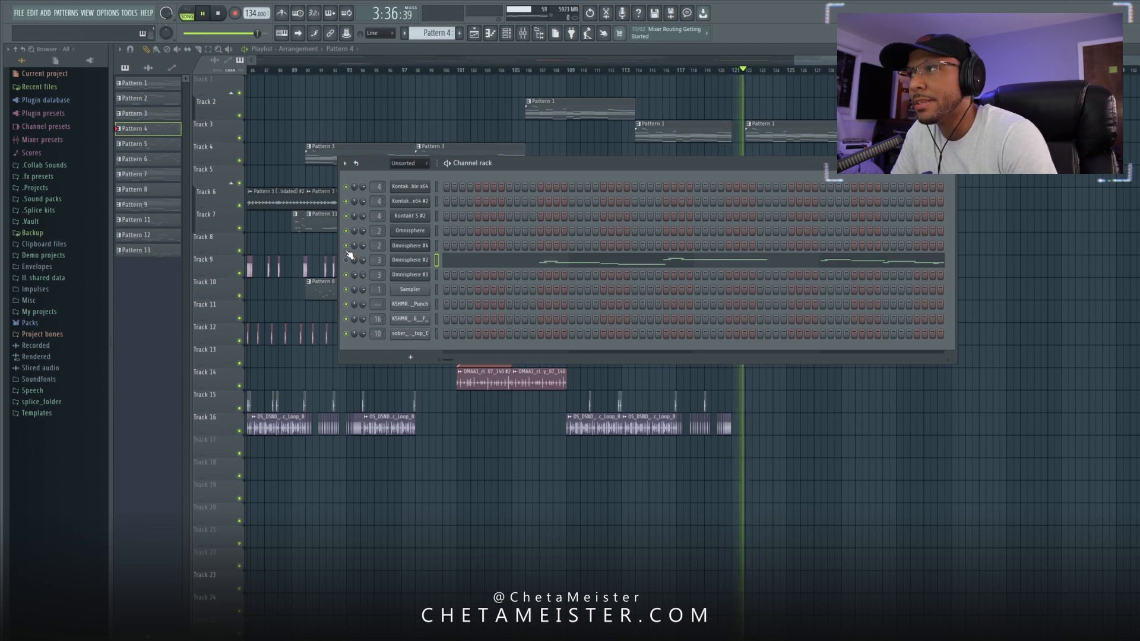
{"action": "key", "text": "space"}
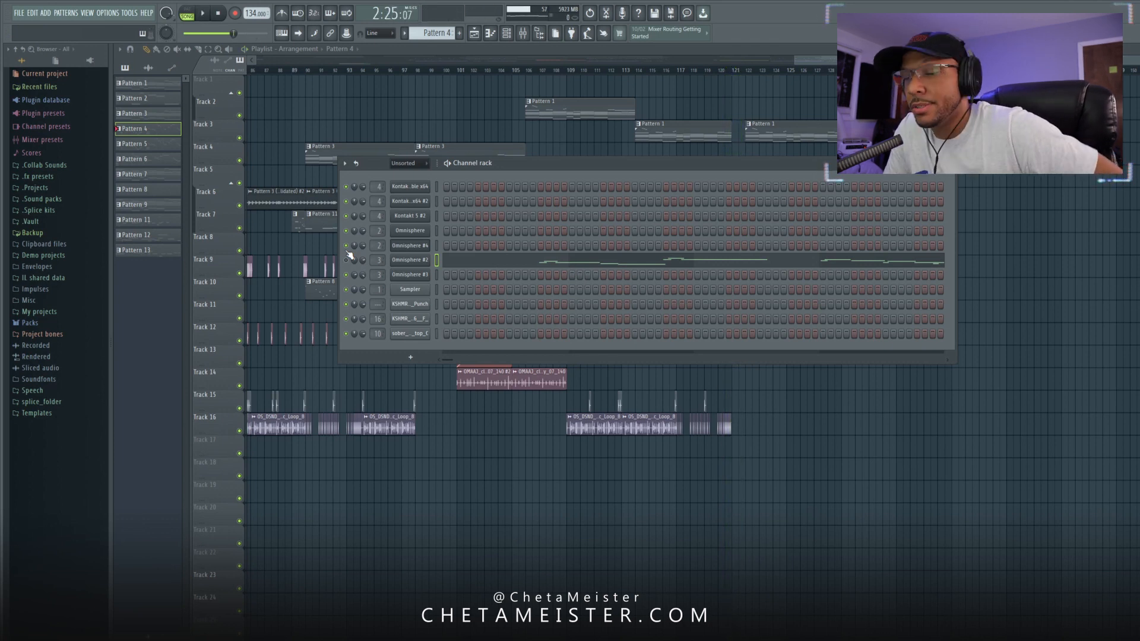